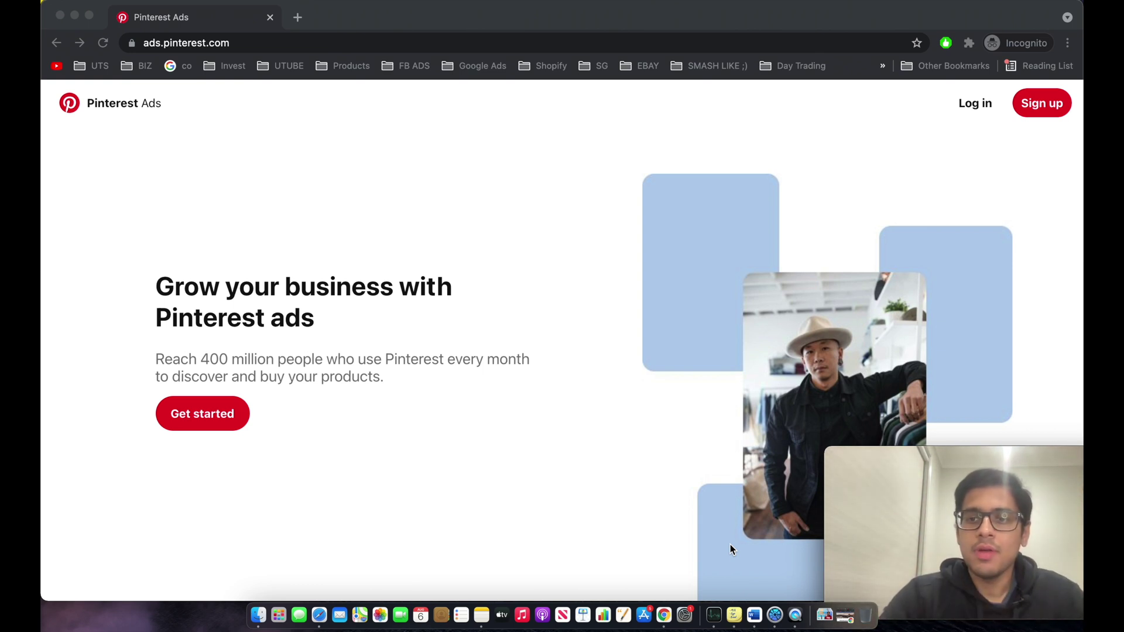
Sign up for a Pinterest business account with email, password and age 21.
click(483, 397)
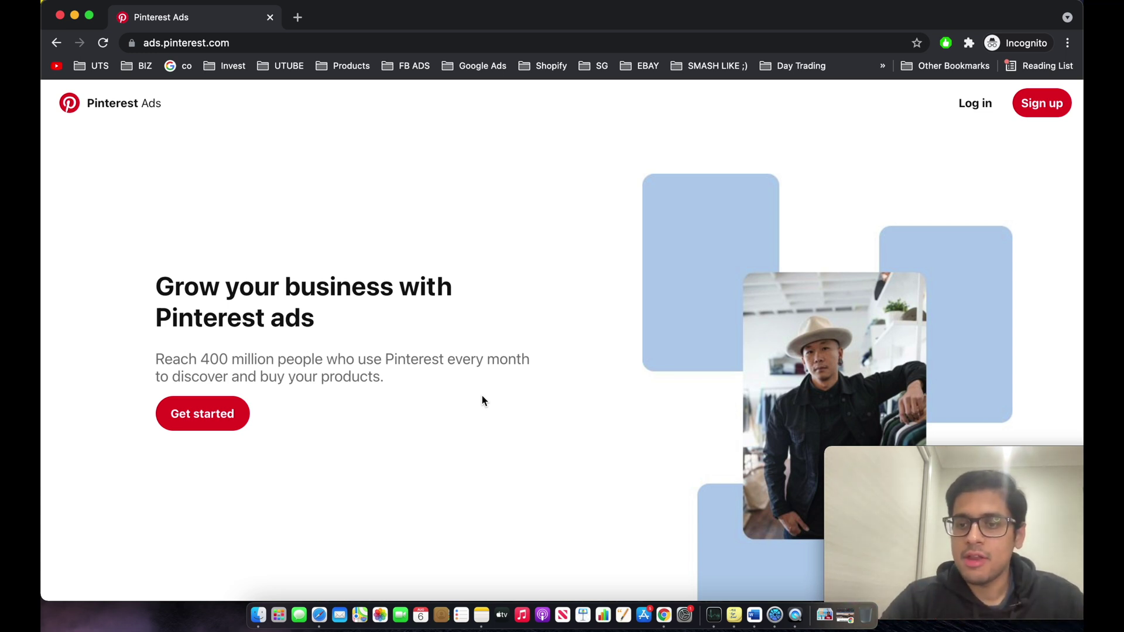
scroll(482, 396, down, 4)
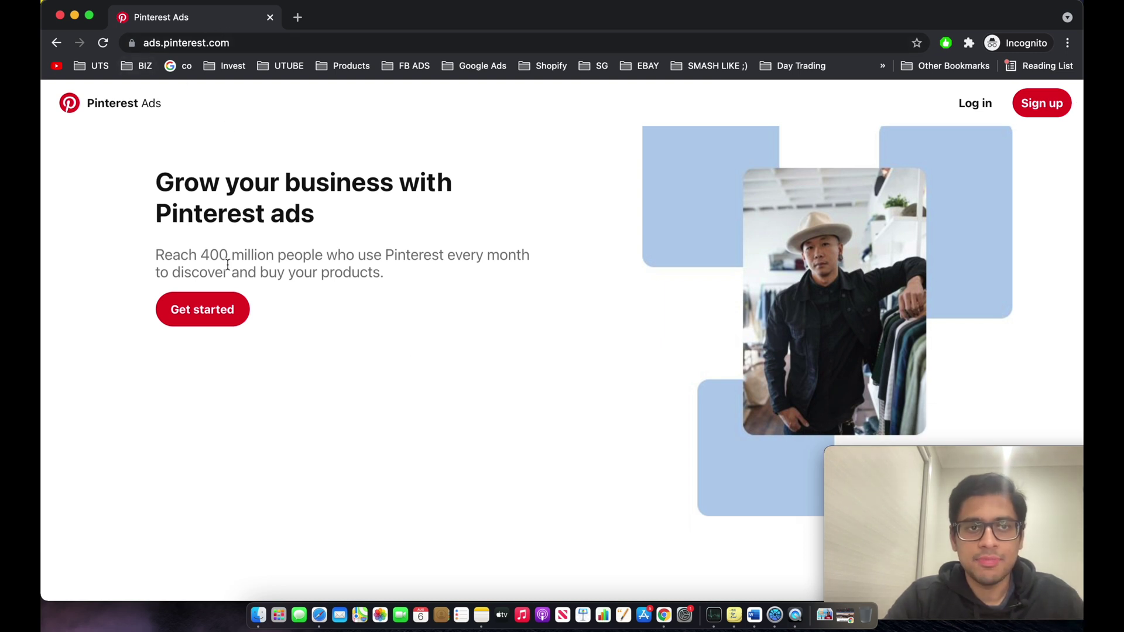
click(215, 319)
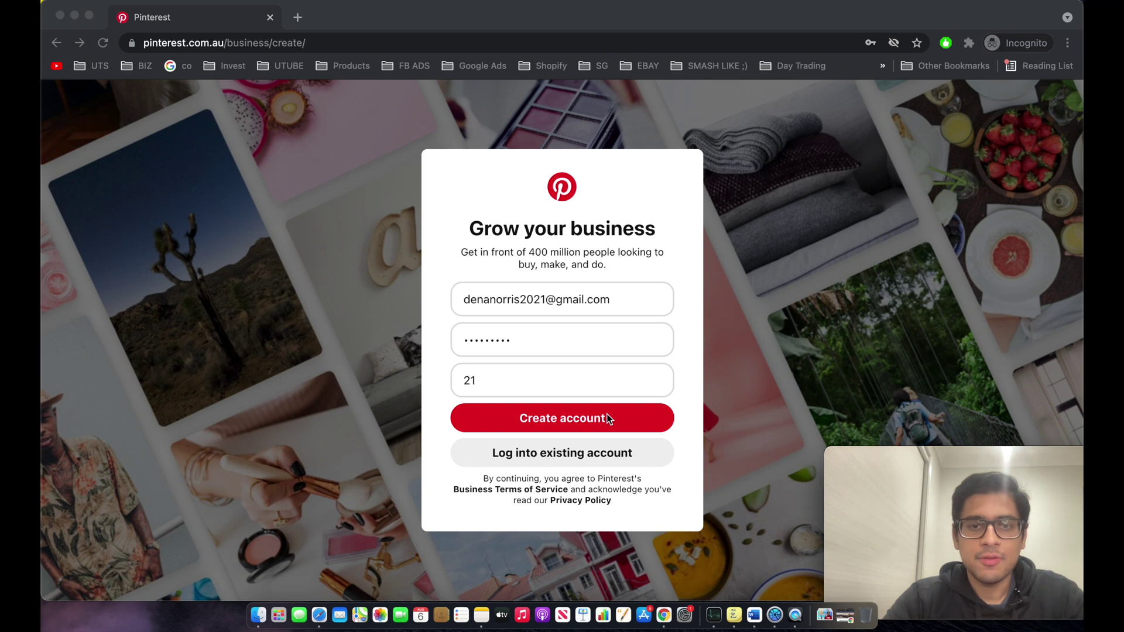
click(607, 416)
click(607, 415)
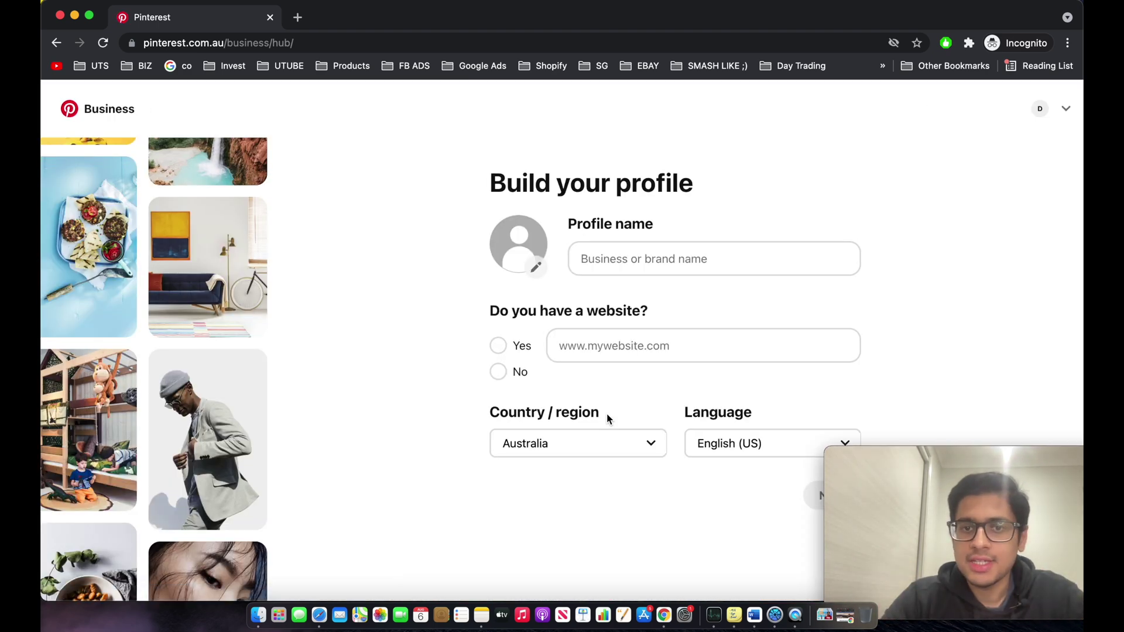
scroll(606, 413, down, 3)
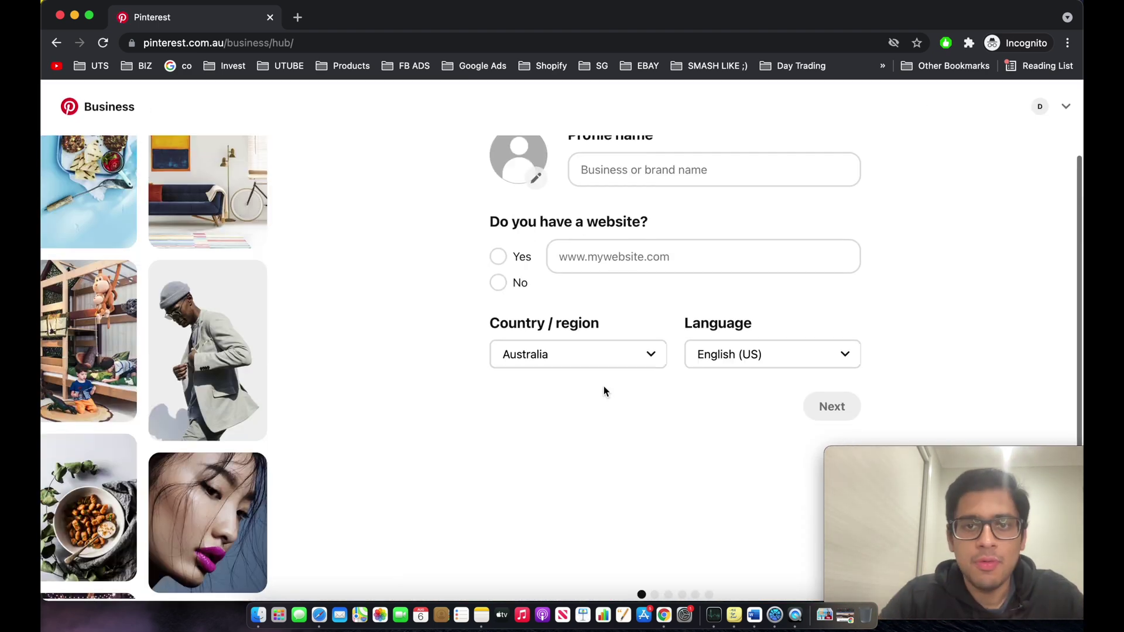
scroll(603, 386, up, 3)
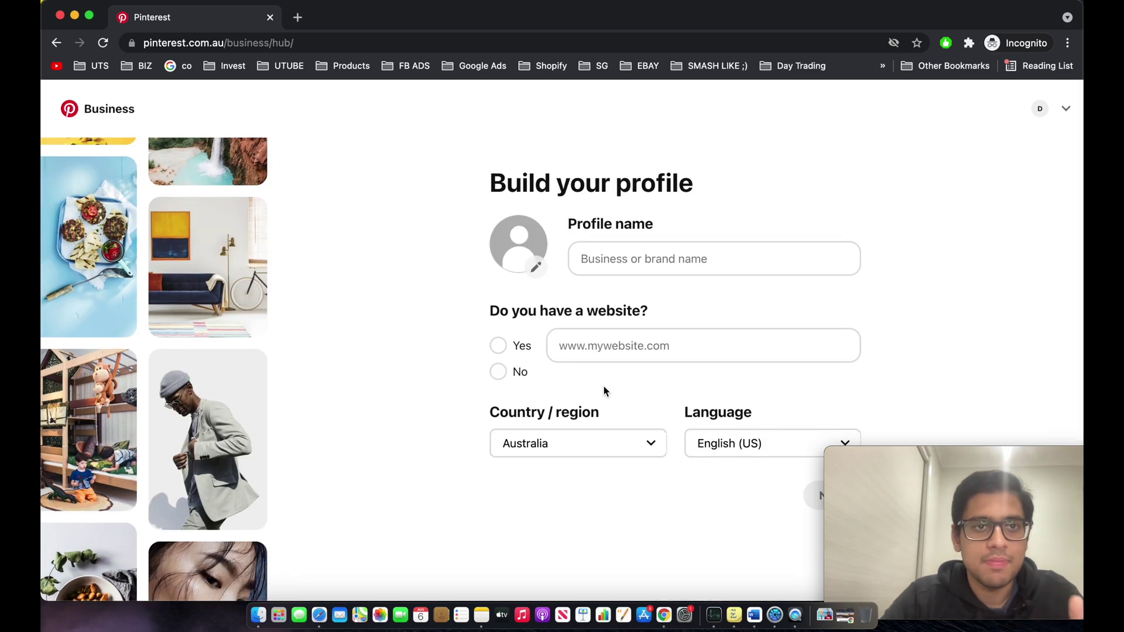
click(630, 261)
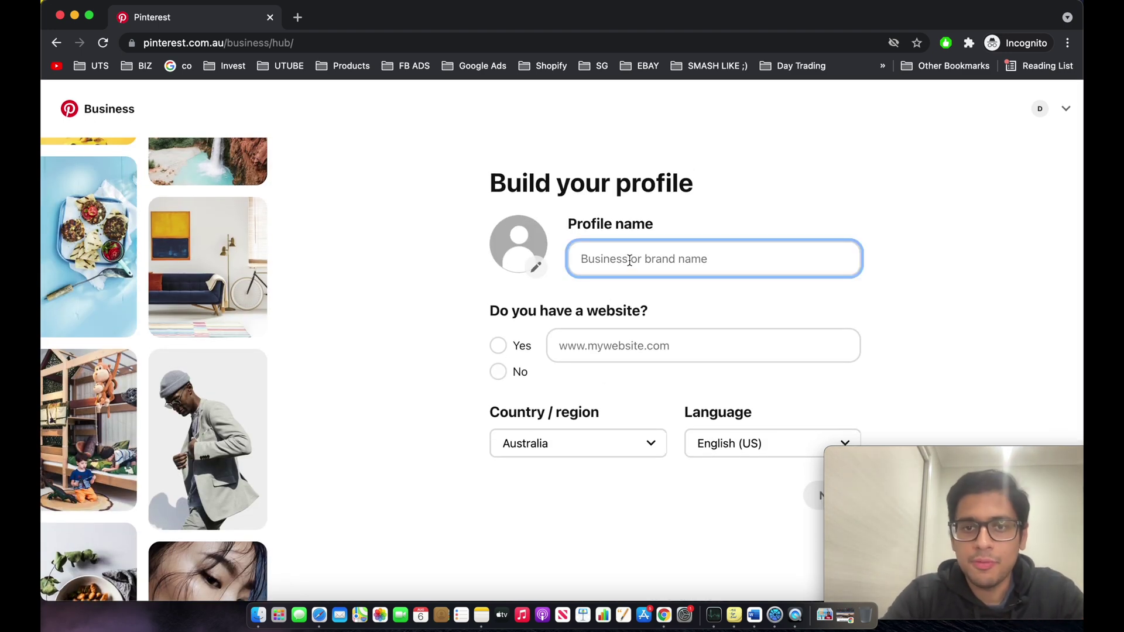
text(Test Profile - Laktube)
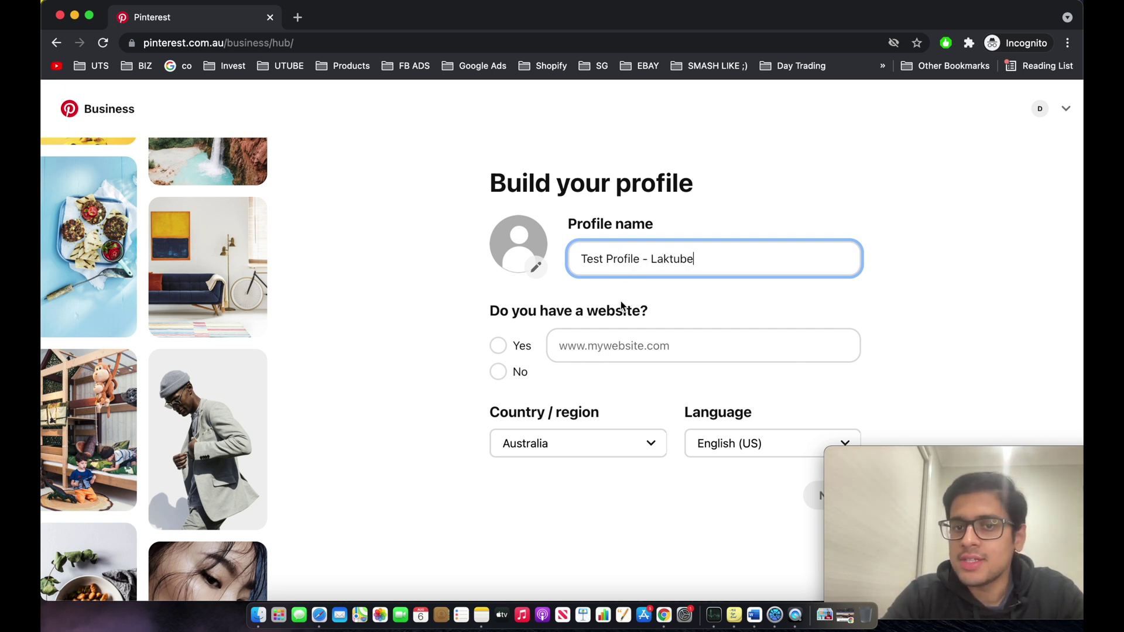
click(498, 346)
click(599, 338)
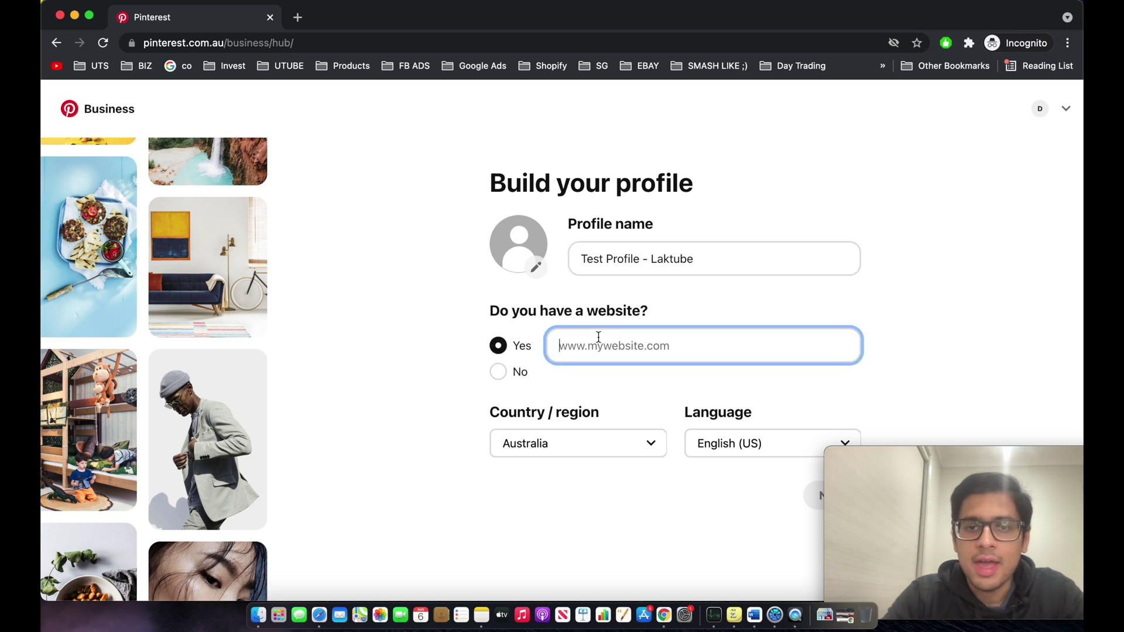
text(www.thebabyalley.com)
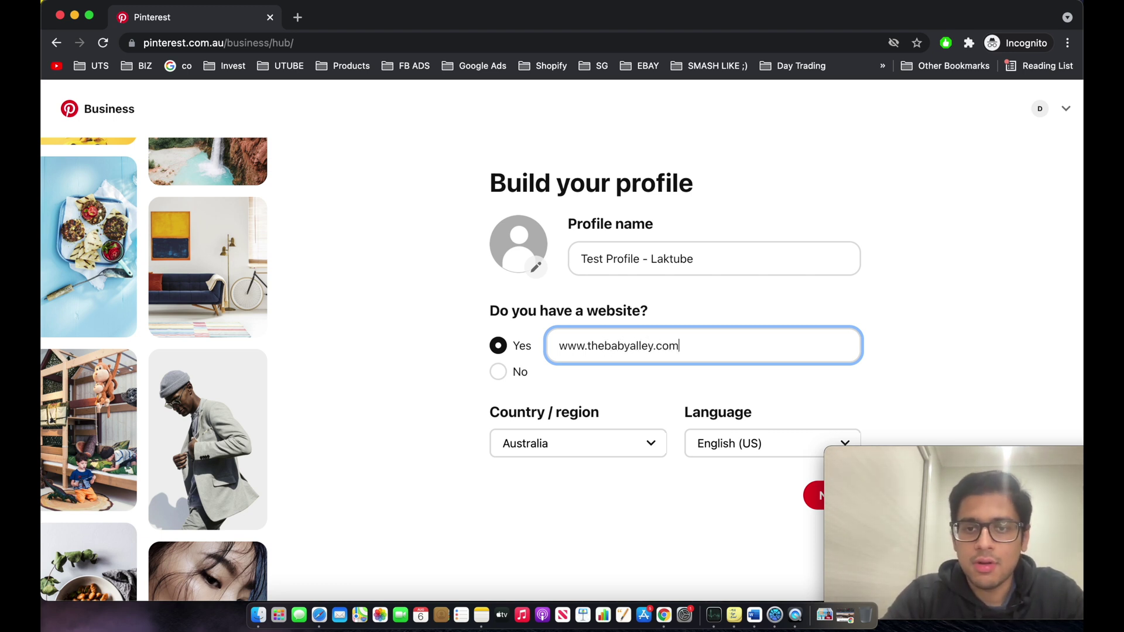
scroll(556, 351, down, 3)
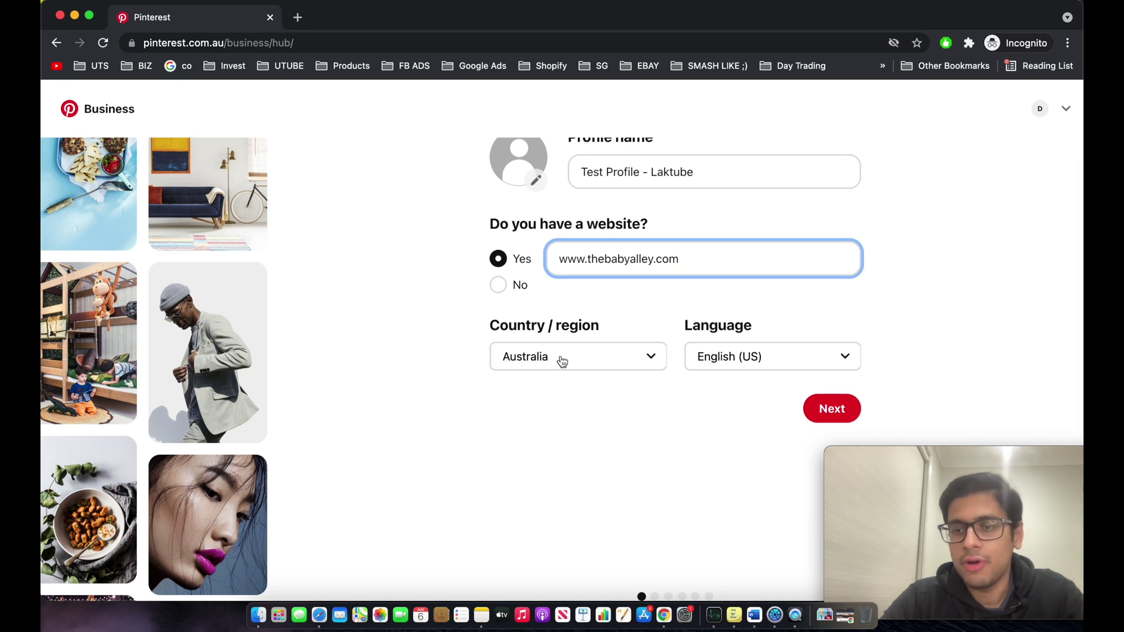
click(843, 409)
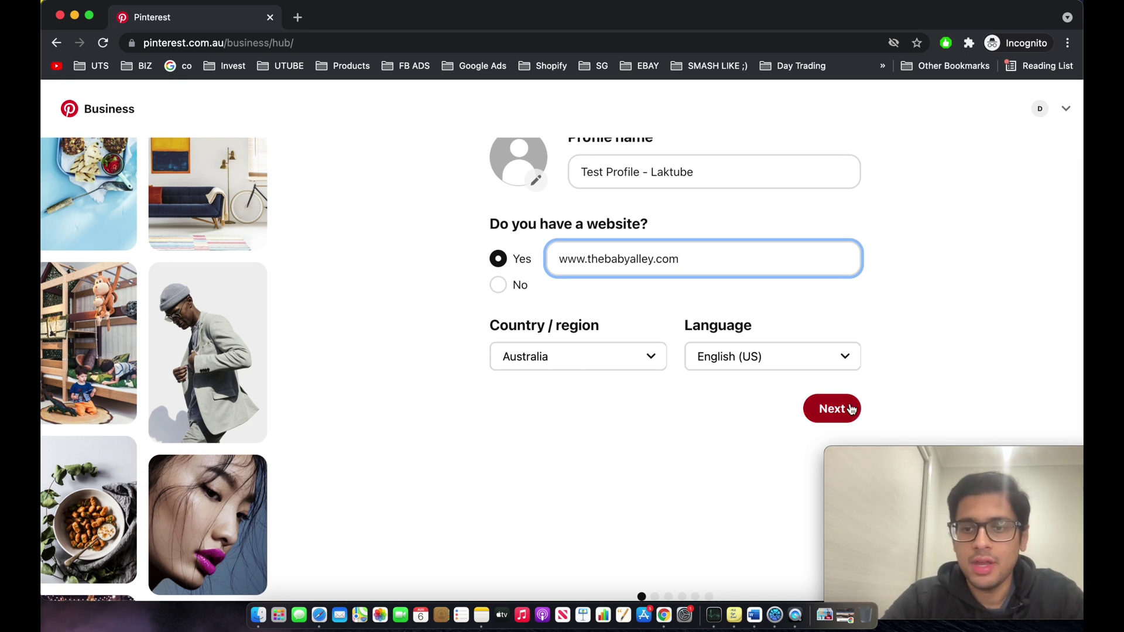
Choose Beauty as the brand focus with goals Sell more products and Generate more leads.
click(645, 207)
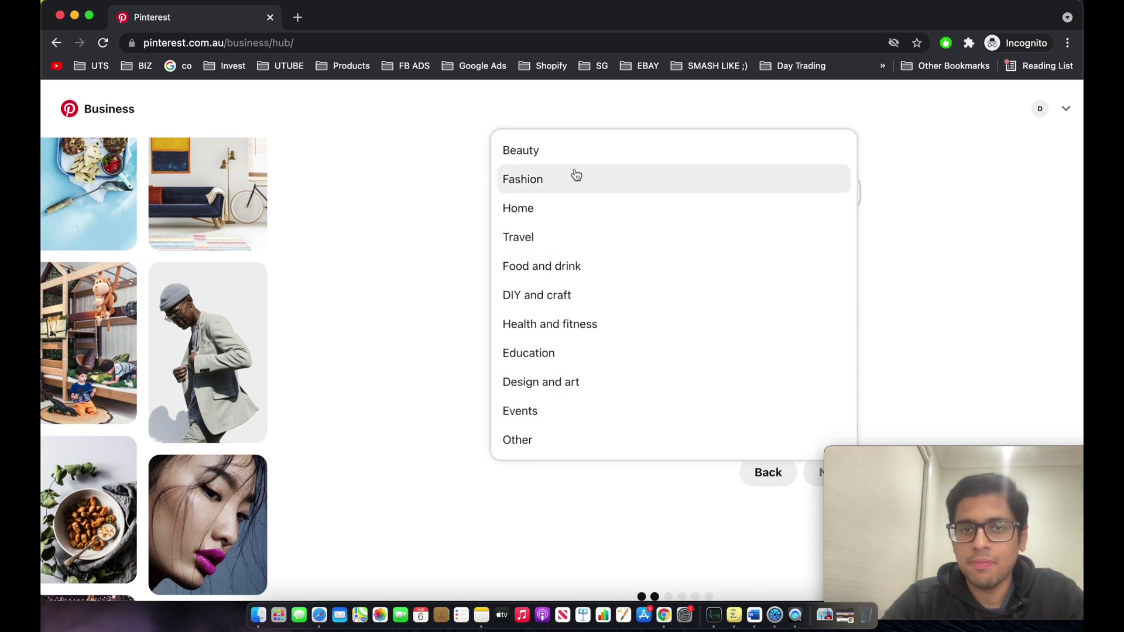
click(570, 152)
click(539, 303)
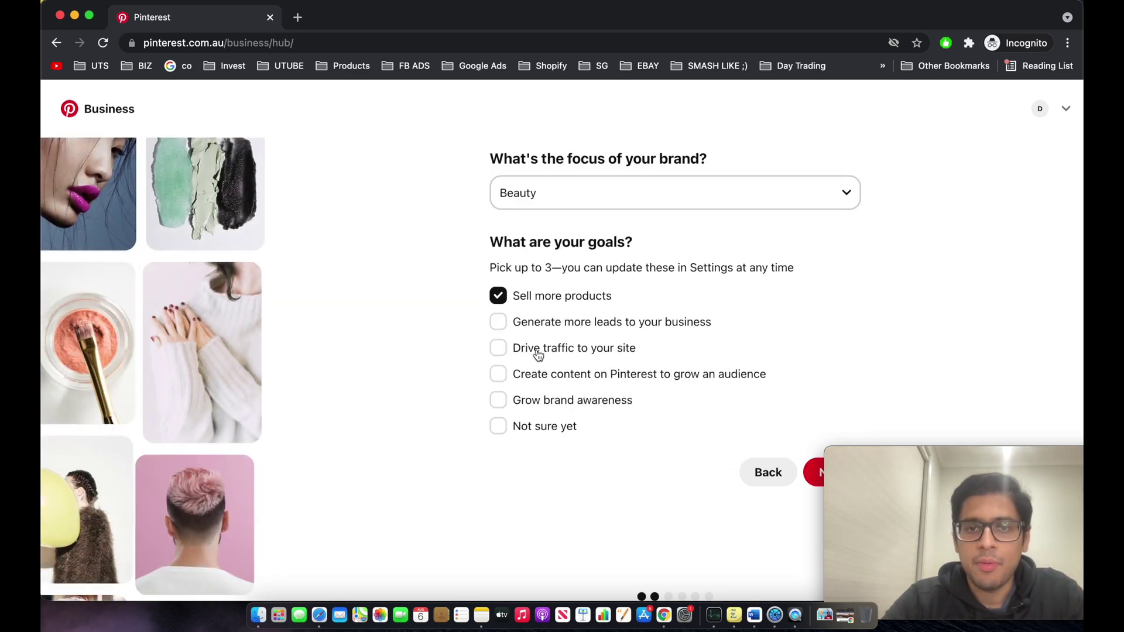
click(538, 326)
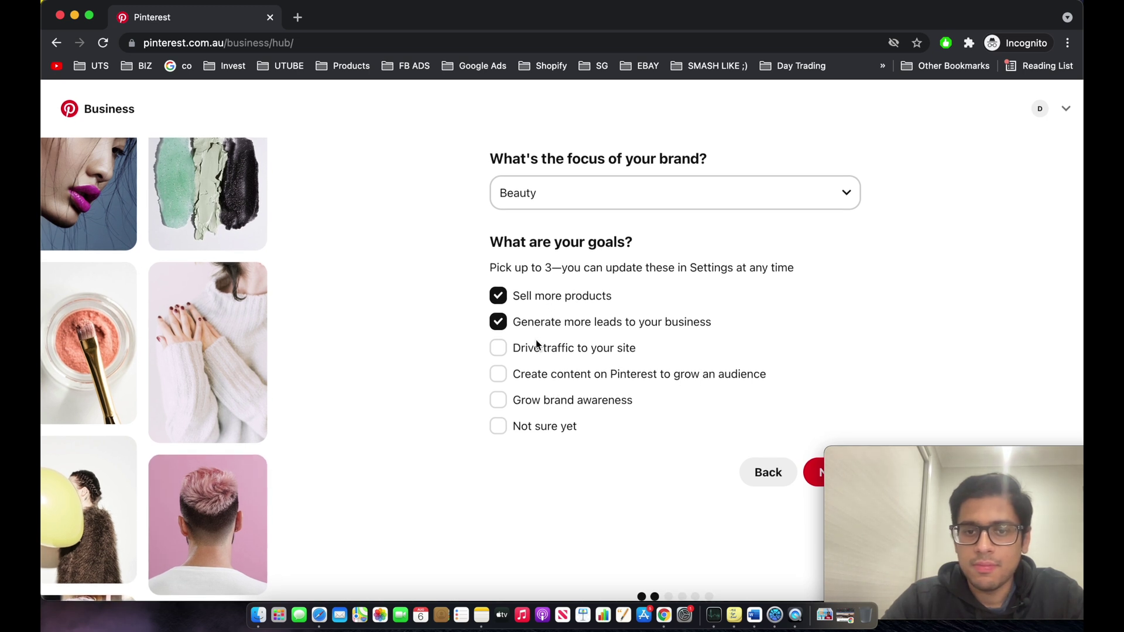
click(809, 472)
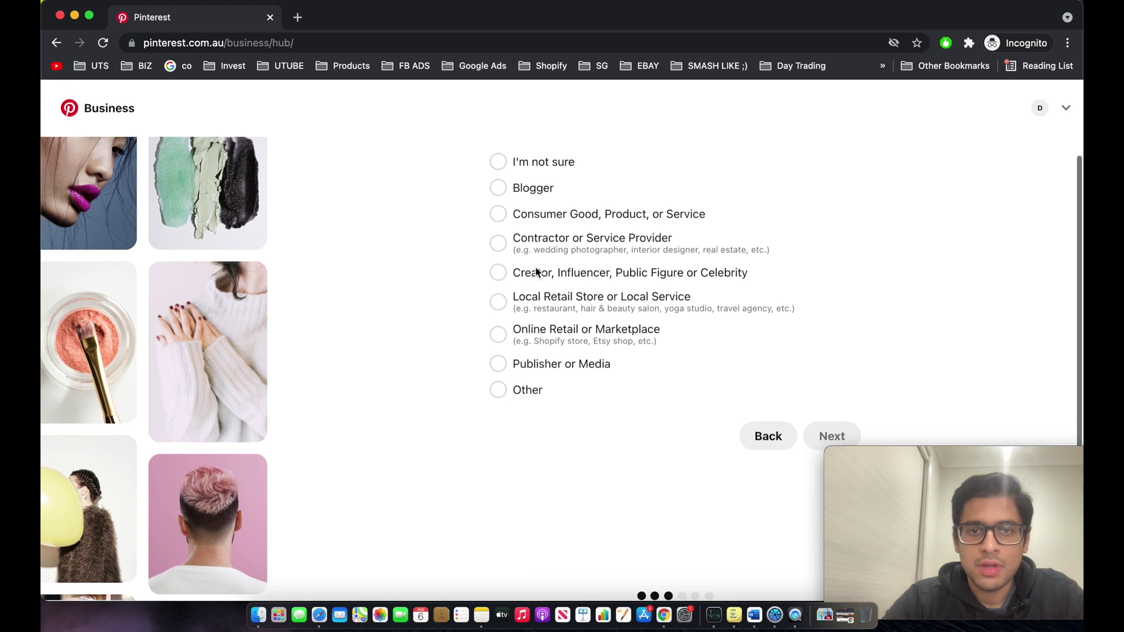
Answer Online Retail or Marketplace, Shopify as platform, and Yes to advertising interest.
click(501, 335)
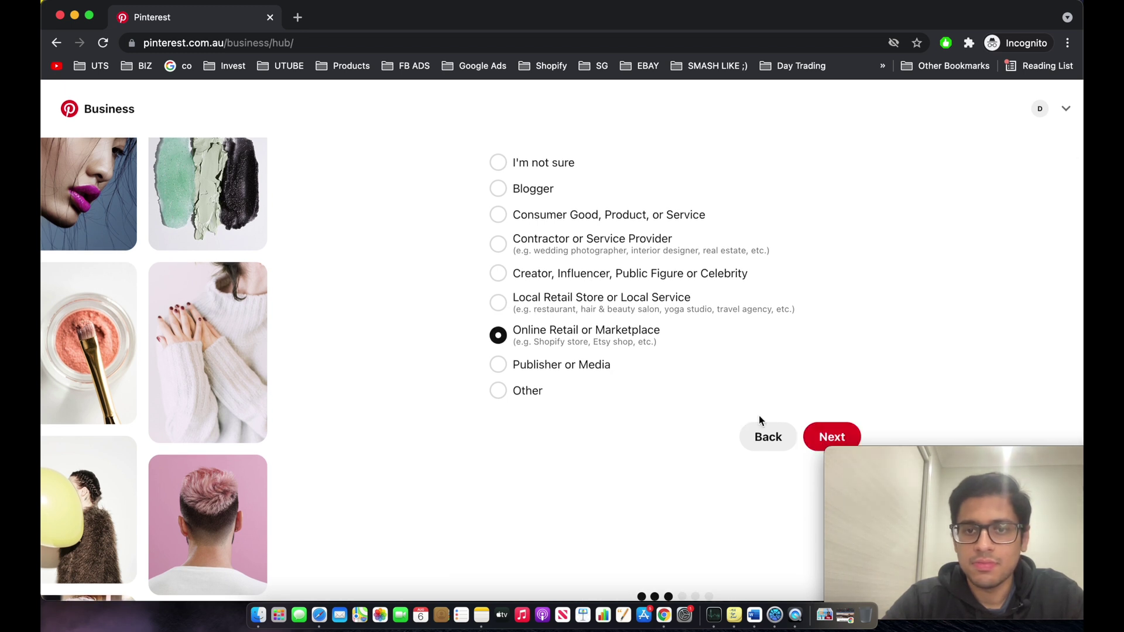
click(830, 436)
click(629, 237)
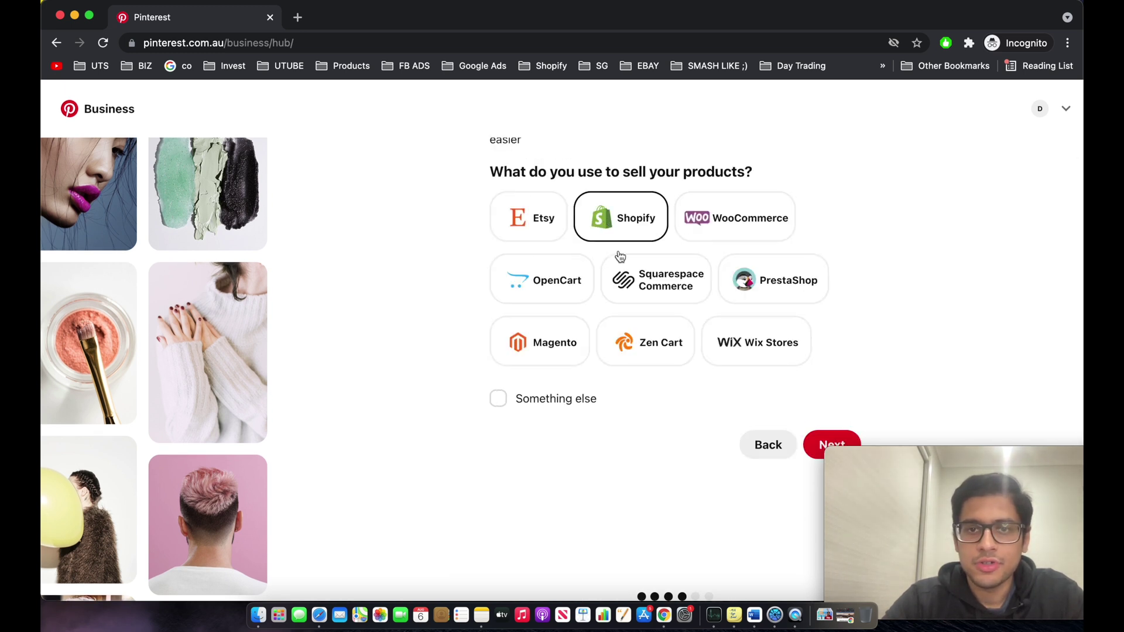
click(829, 440)
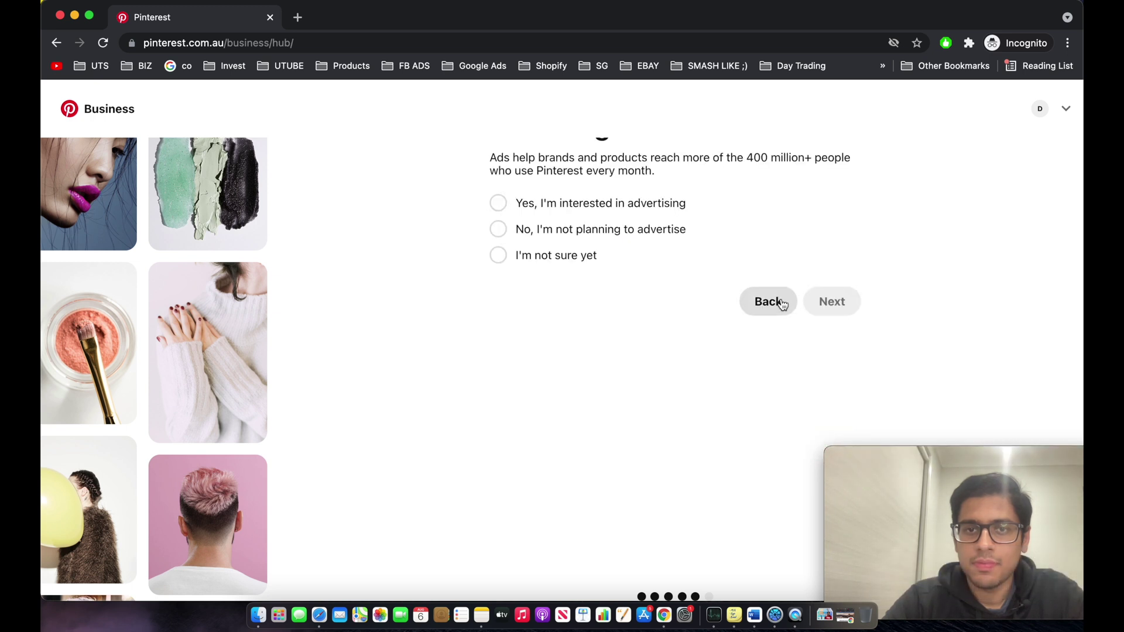
scroll(665, 291, up, 2)
click(597, 259)
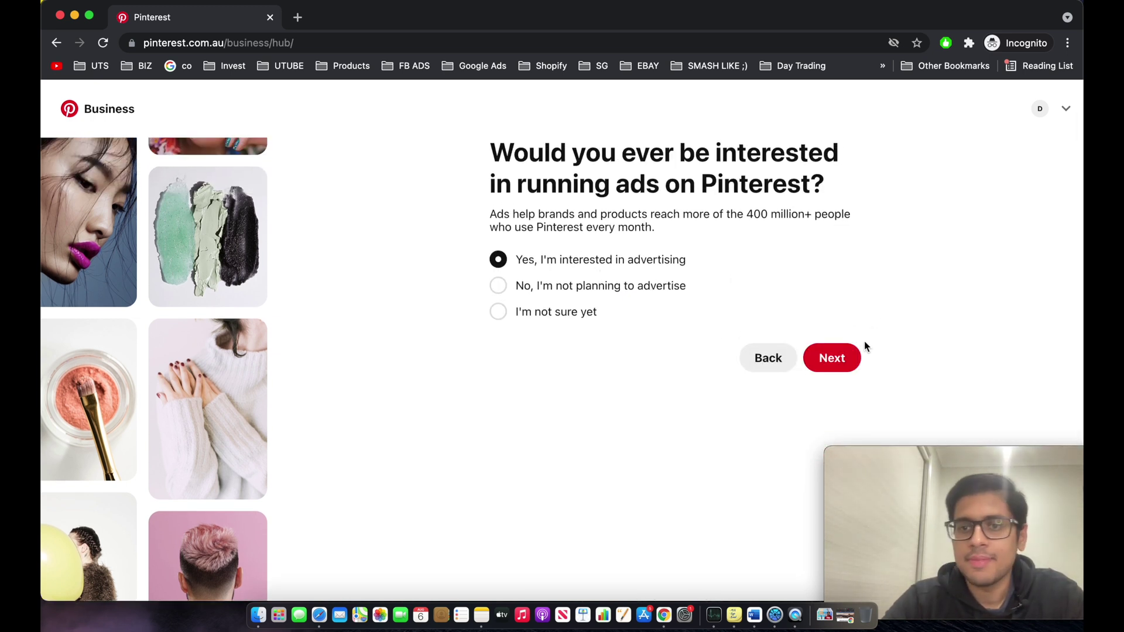
click(850, 355)
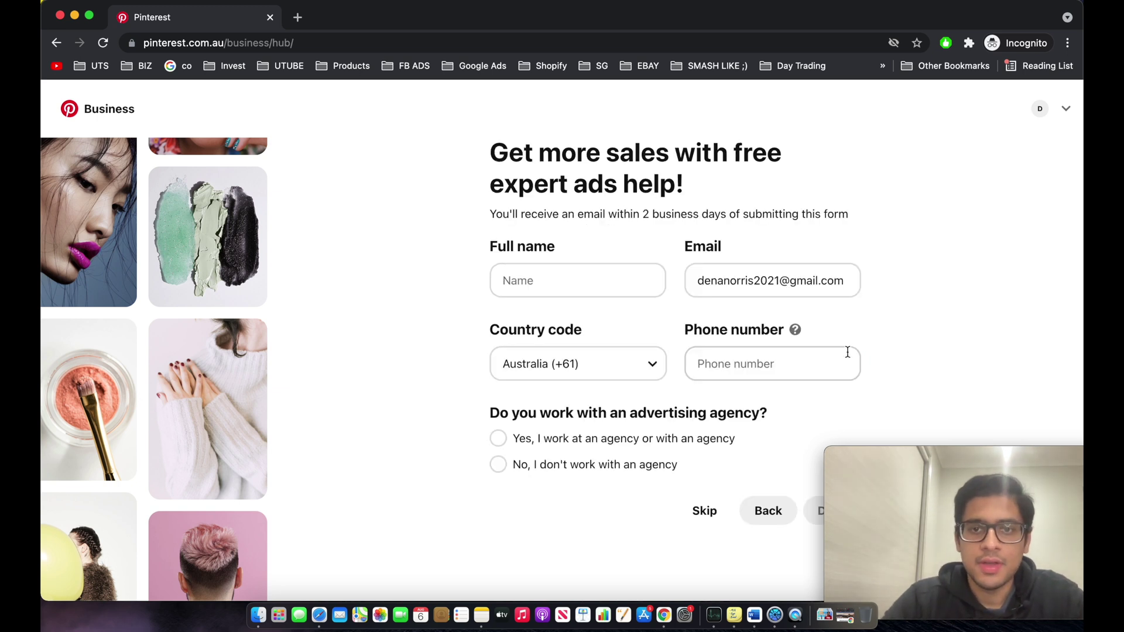
Answer 'No, I don't work with an agency' and skip the expert ads help form.
scroll(846, 352, down, 2)
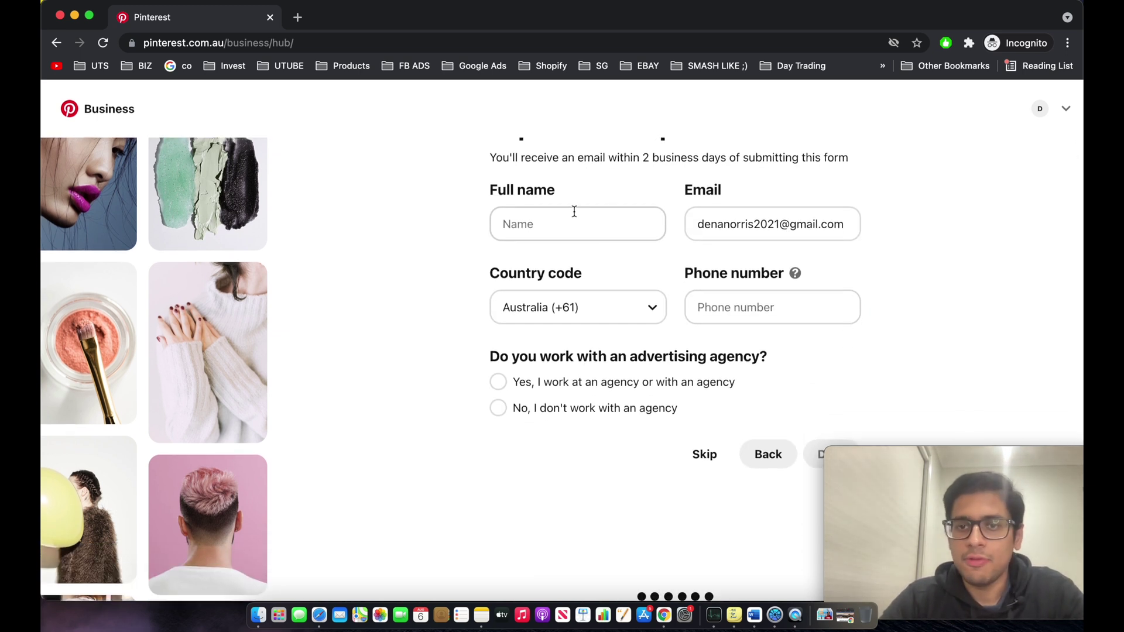
scroll(729, 342, down, 1)
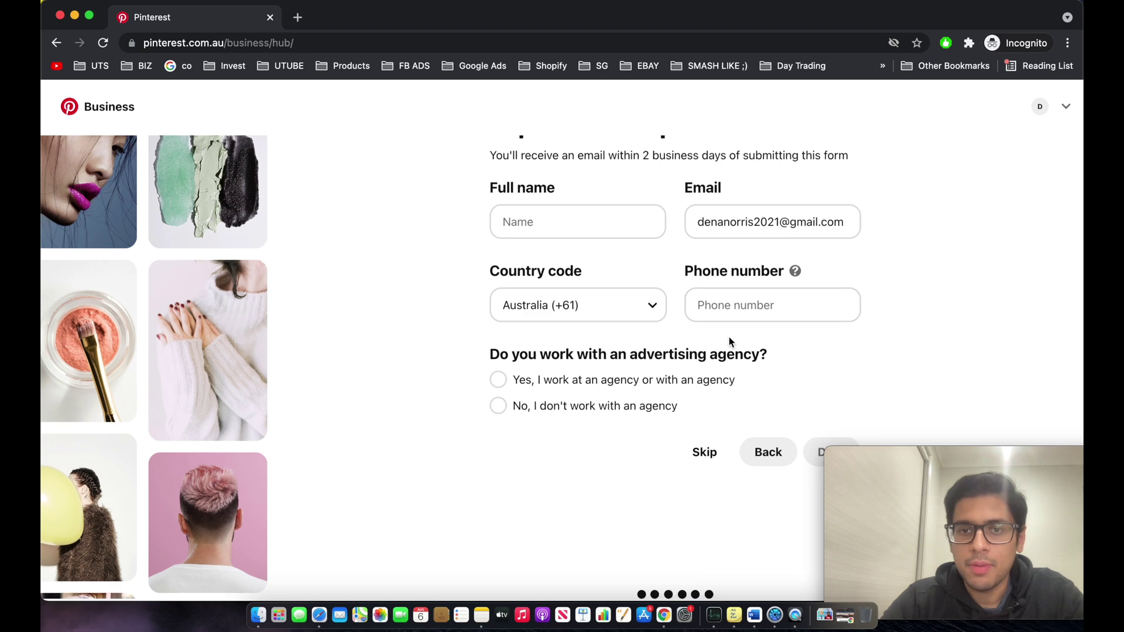
click(498, 407)
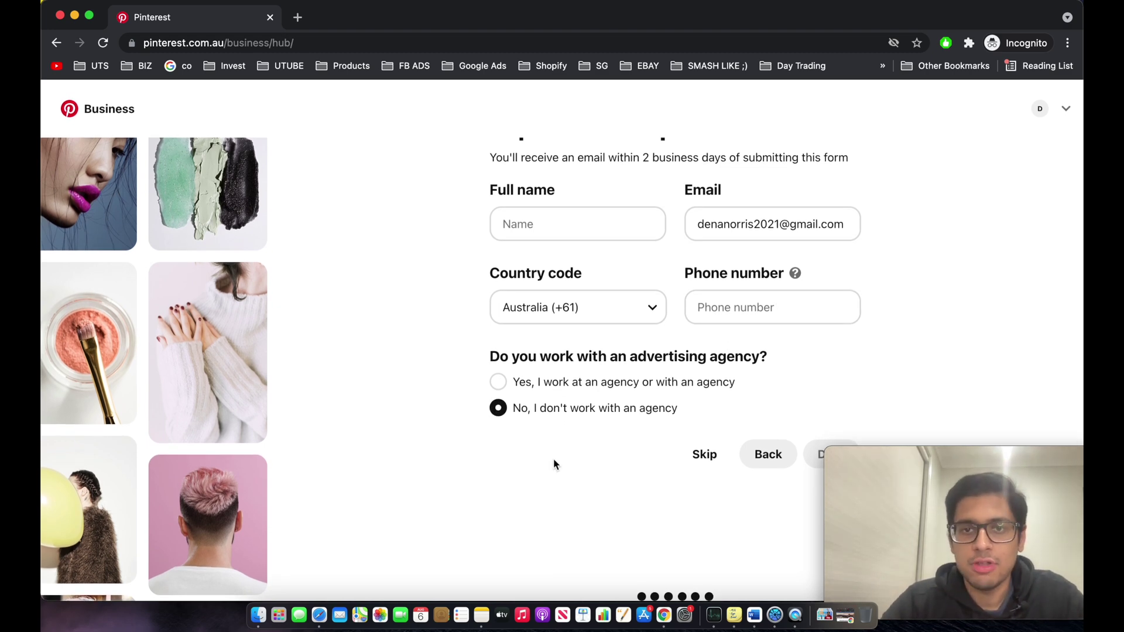
scroll(554, 459, up, 3)
scroll(553, 458, down, 2)
scroll(553, 458, up, 2)
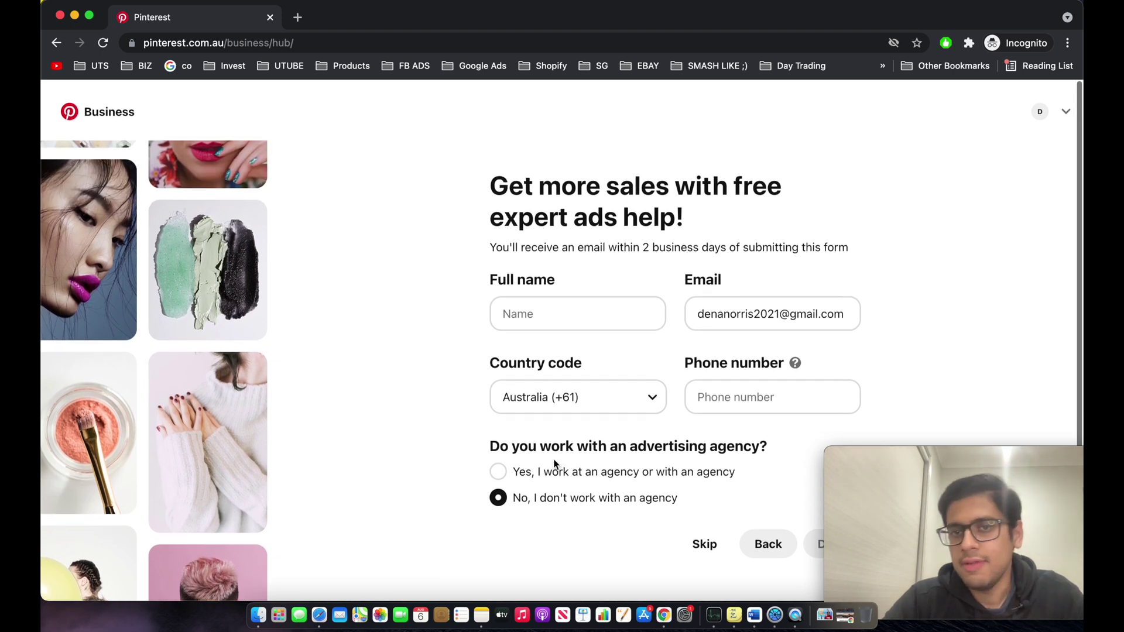
scroll(555, 464, down, 1)
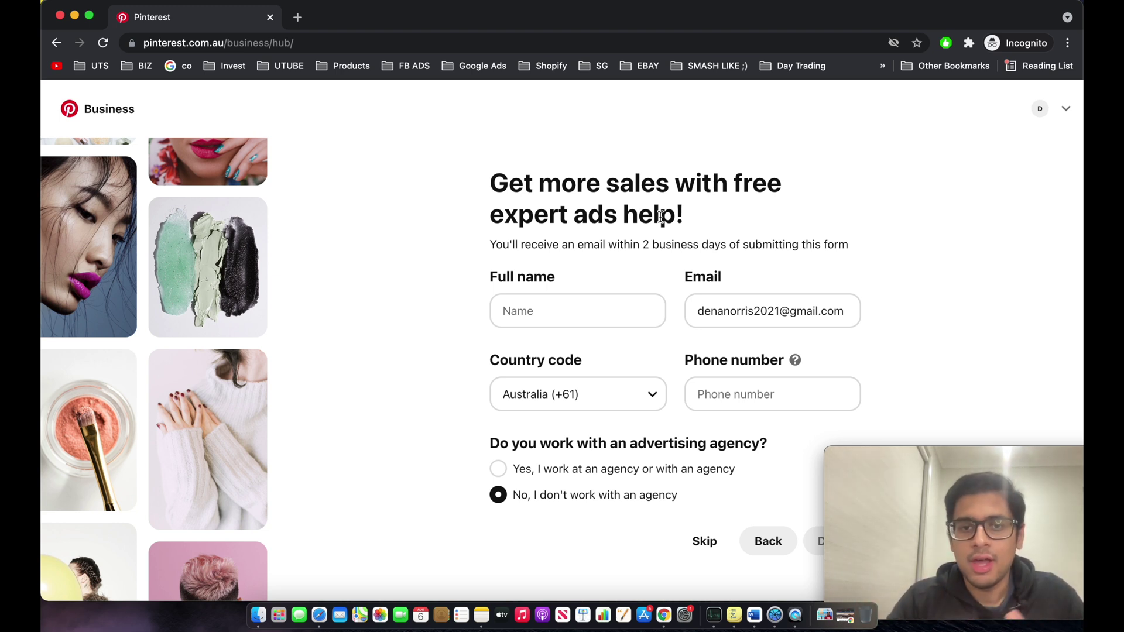
scroll(660, 216, down, 2)
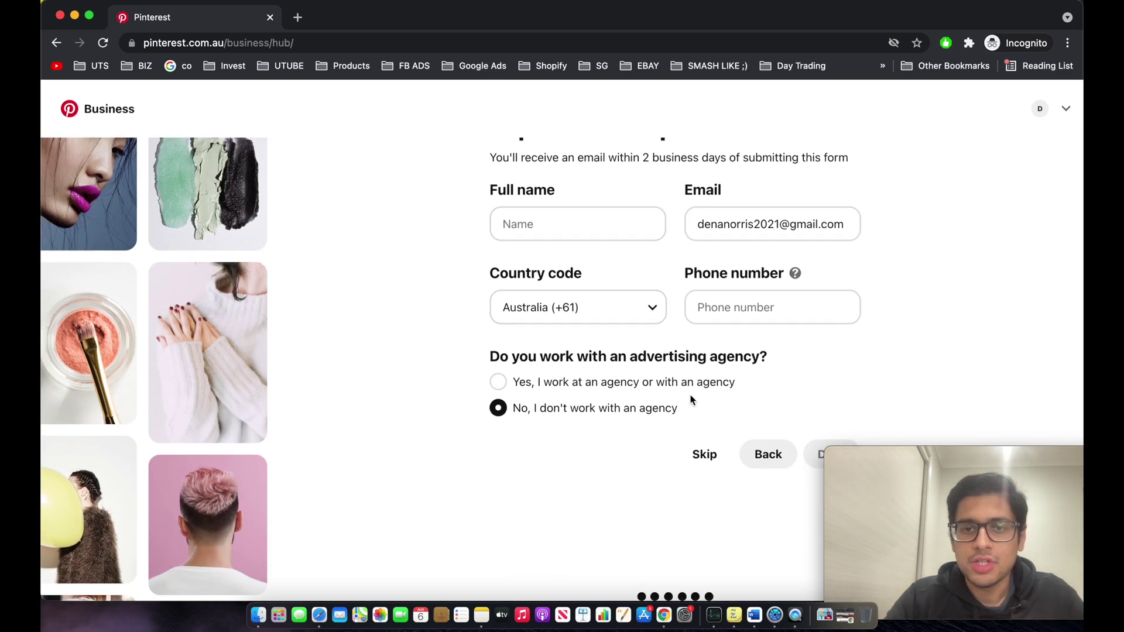
click(705, 453)
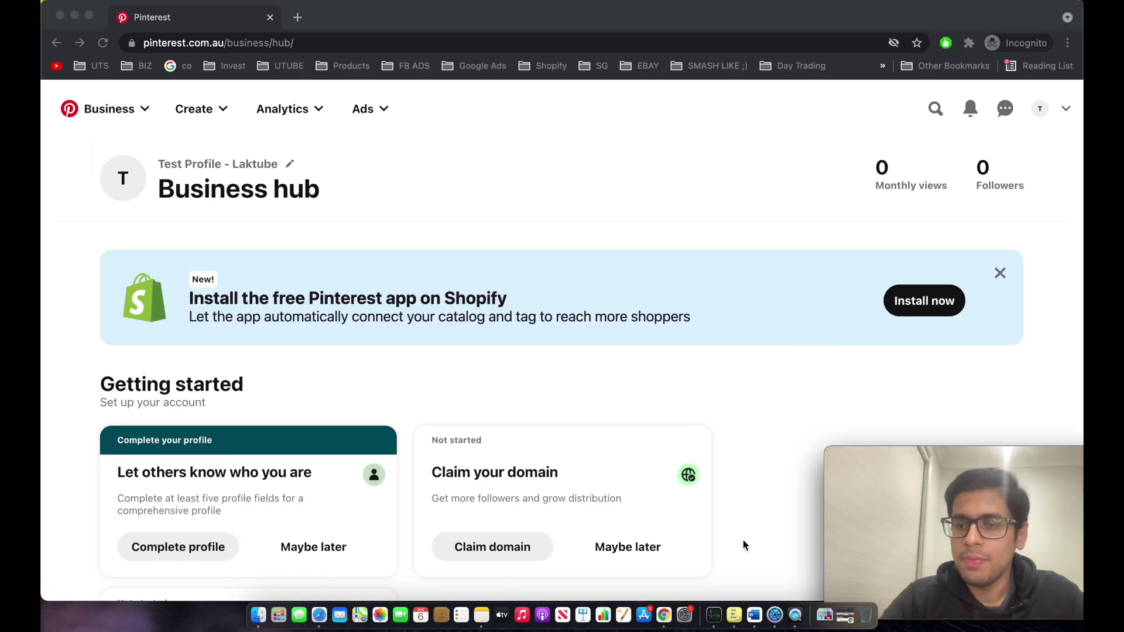
Start installing the free Pinterest app on Shopify from the Business hub banner.
scroll(743, 546, down, 3)
scroll(743, 541, up, 1)
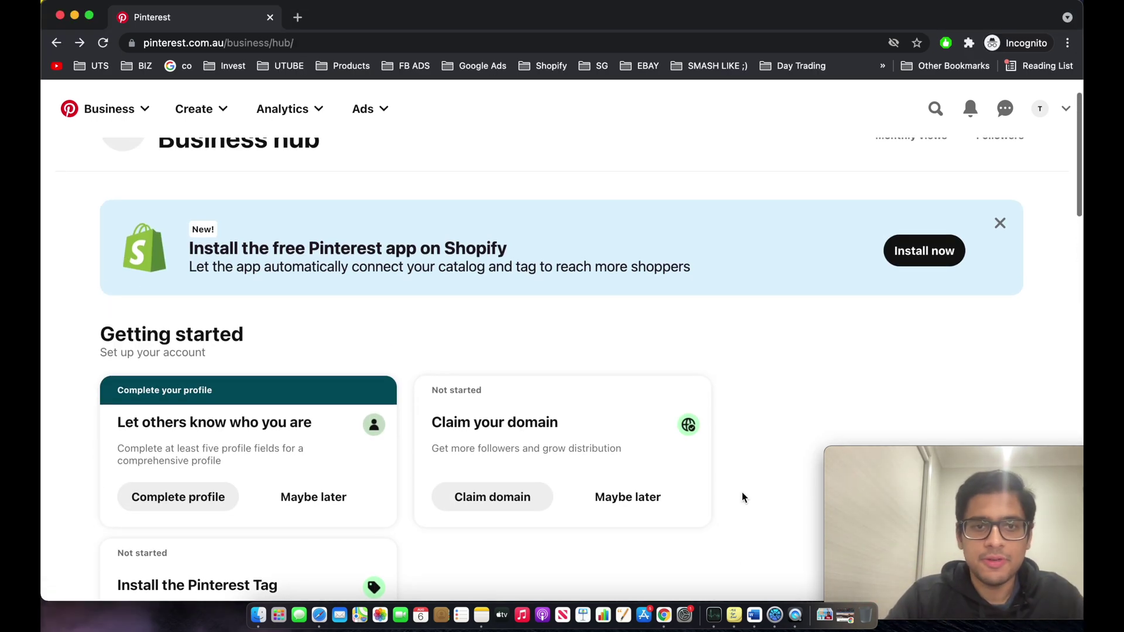
scroll(742, 493, up, 2)
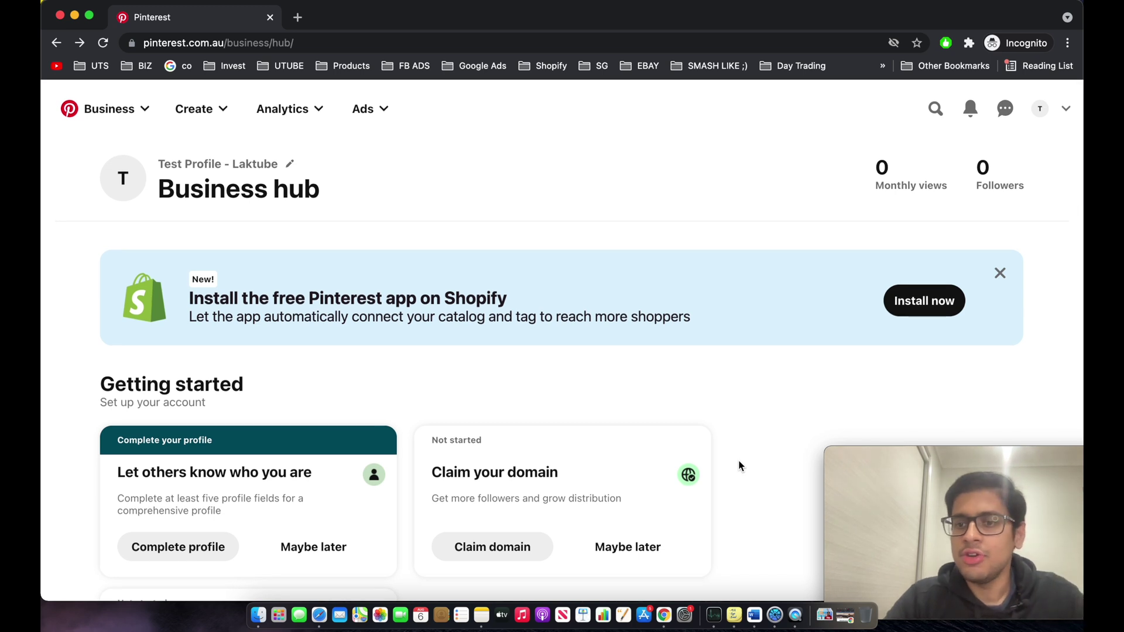
click(917, 301)
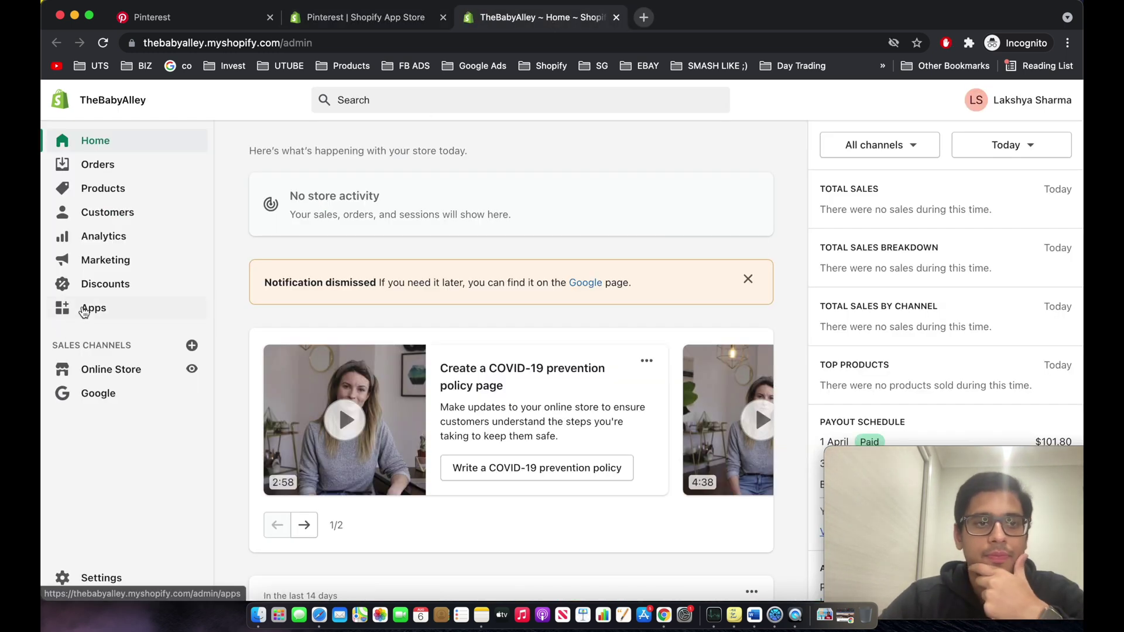
Go to the store's Apps section and open the Shopify App Store.
click(91, 309)
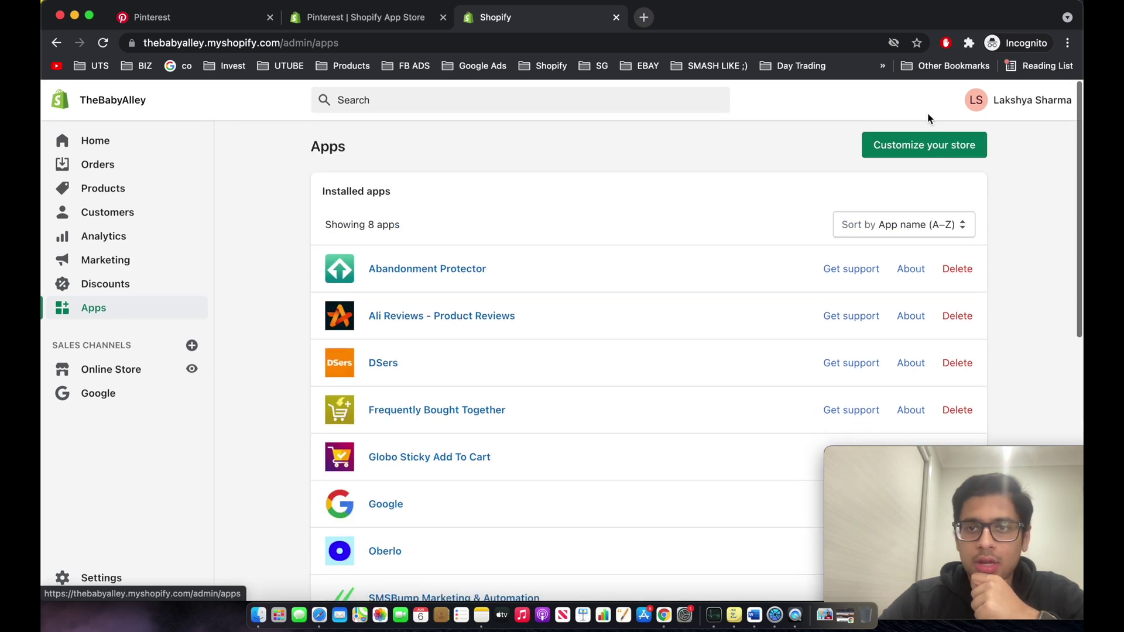
click(902, 151)
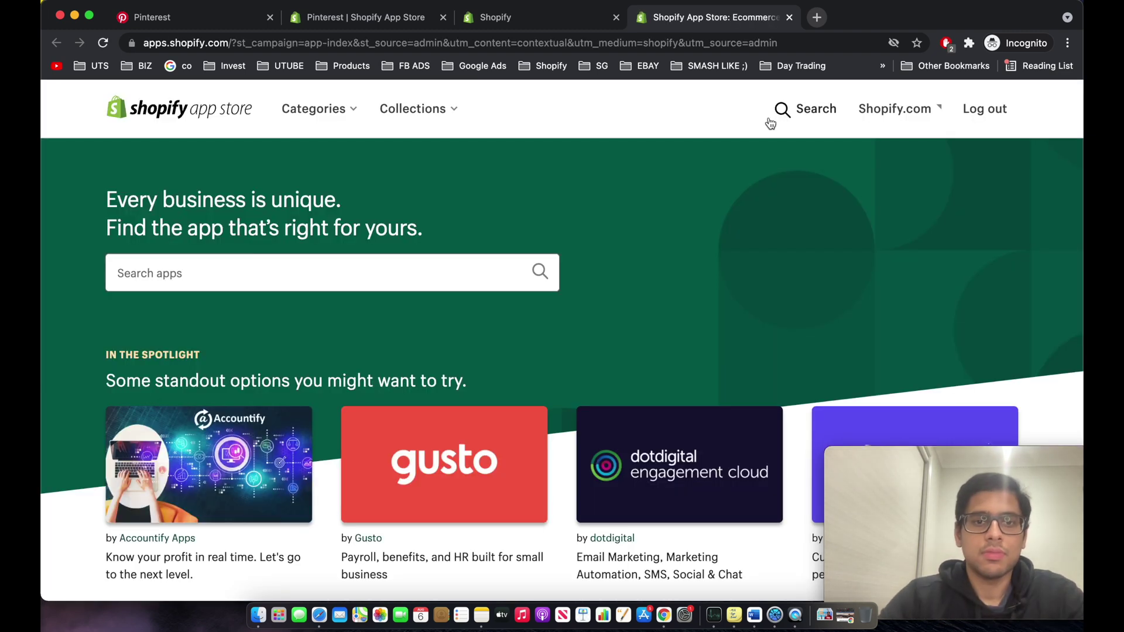
Search the App Store for 'pinterest' and add the official Pinterest app.
click(345, 282)
text(pinterest)
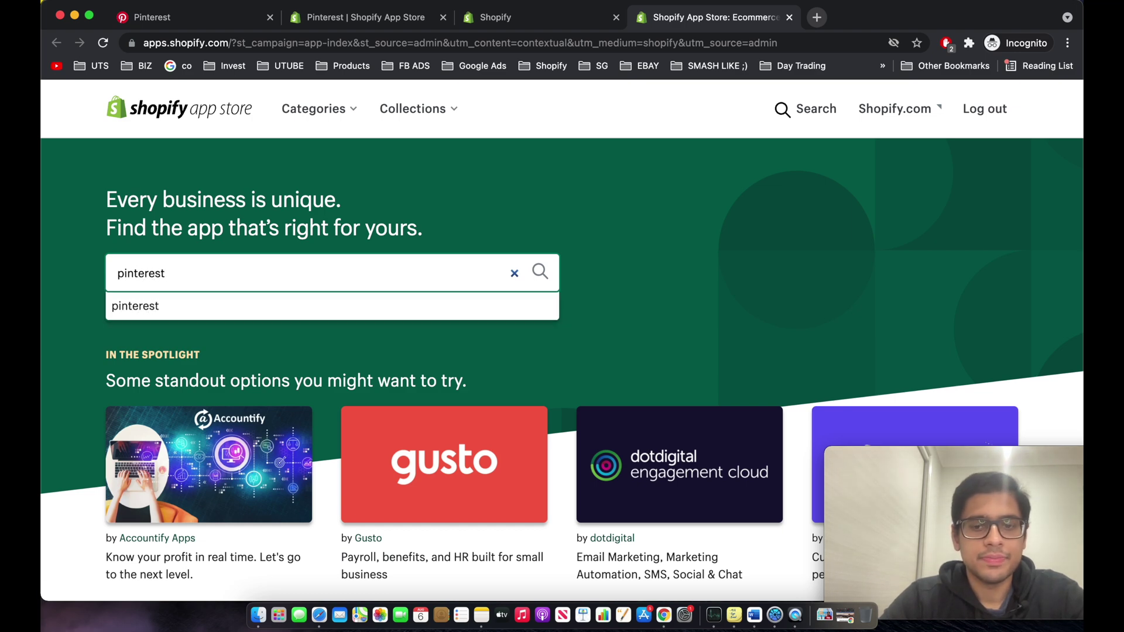
key(Return)
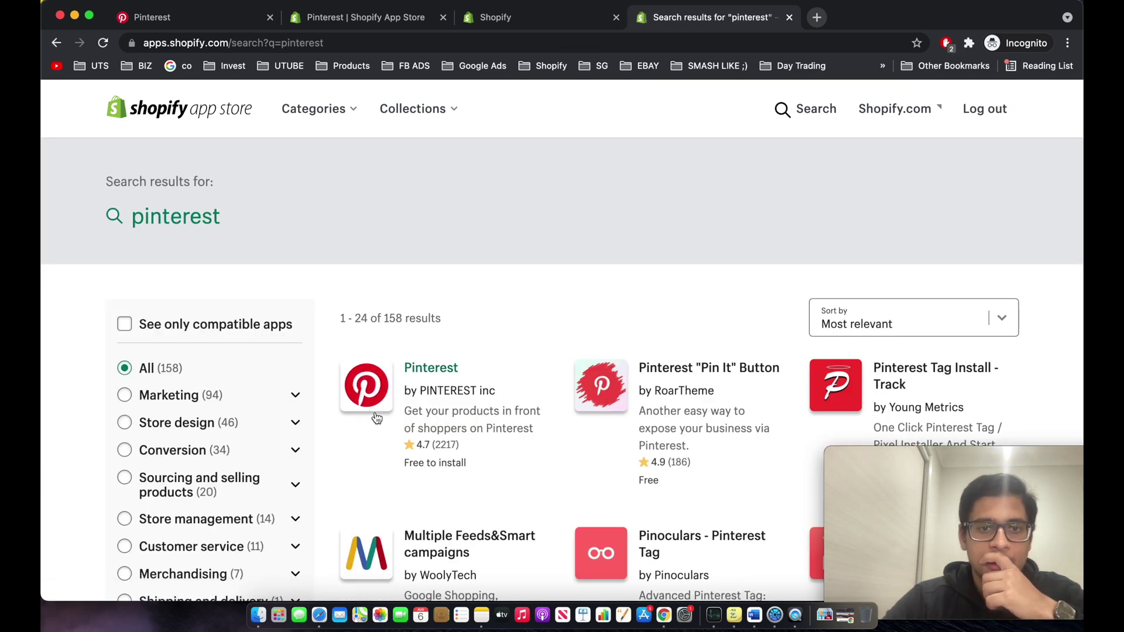
click(382, 367)
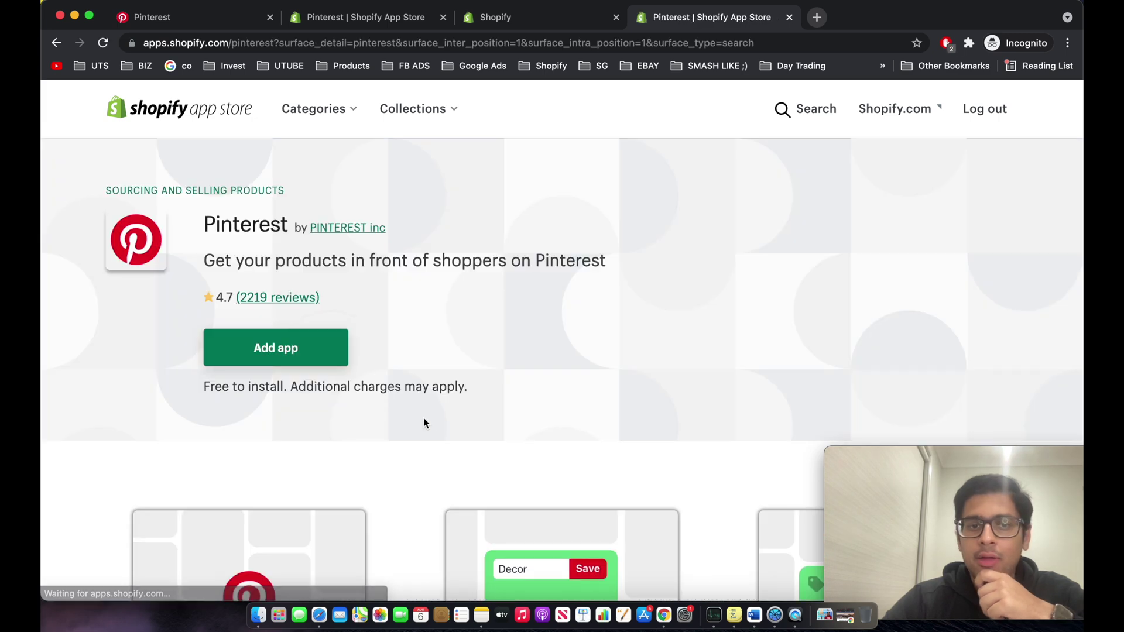
click(316, 348)
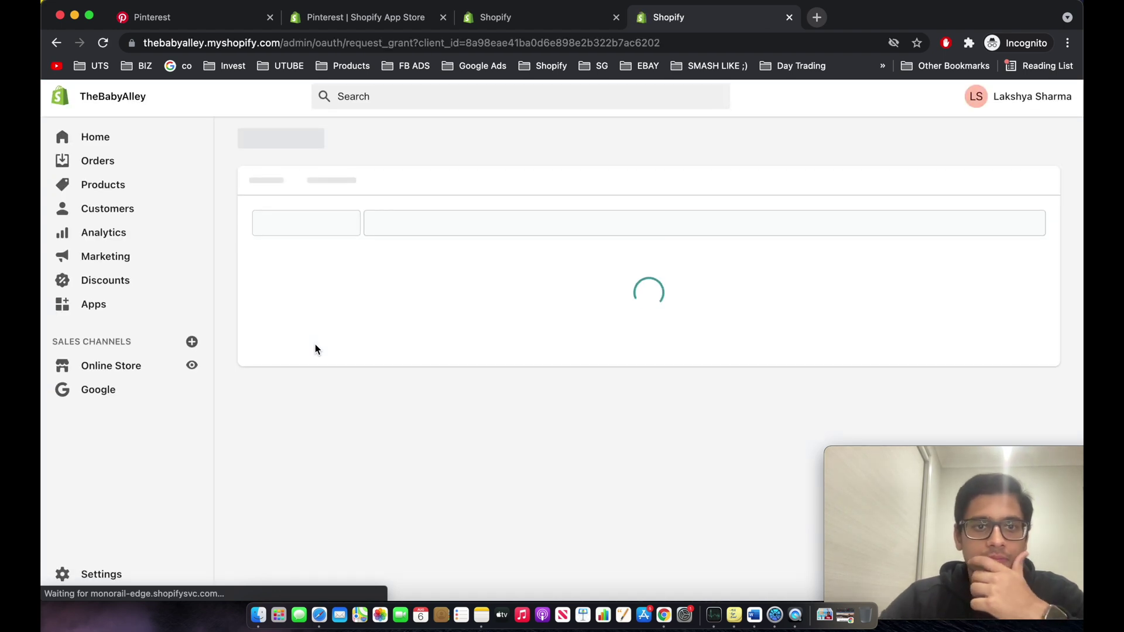
Approve the Pinterest app's permissions and add it as a sales channel.
scroll(527, 385, down, 2)
scroll(533, 392, down, 5)
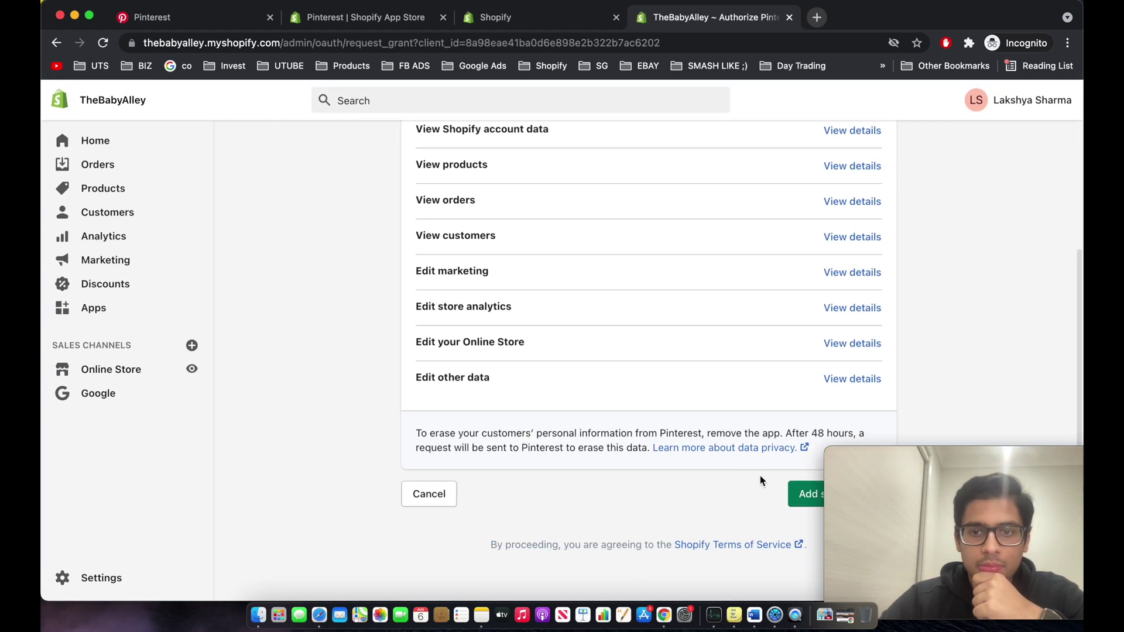
click(792, 494)
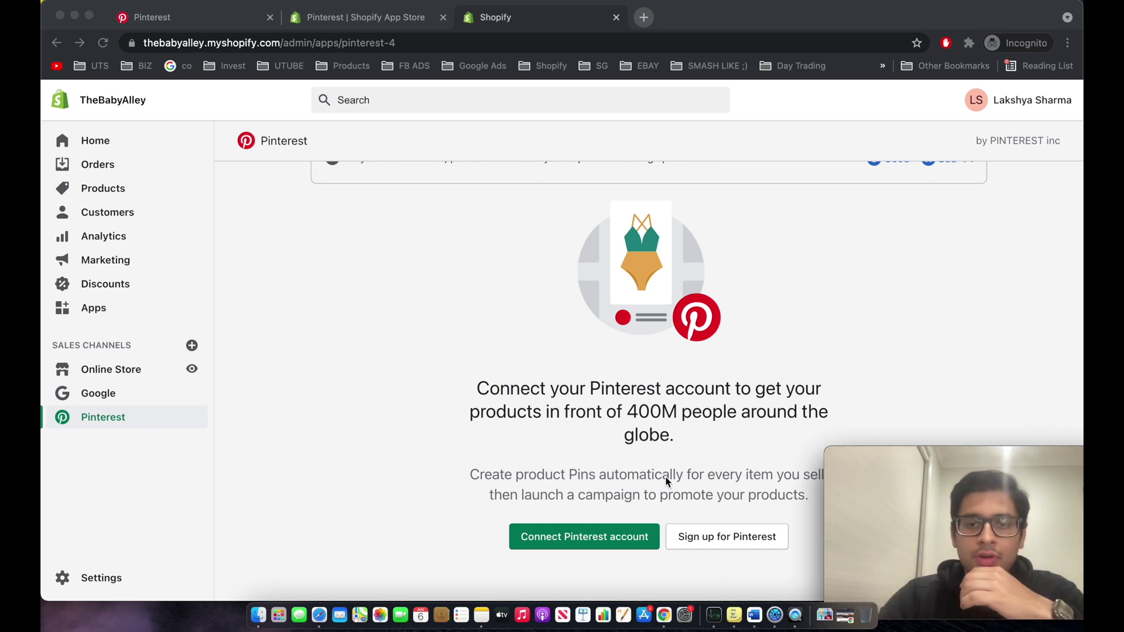
click(658, 452)
Connect and authorize the Test Profile - Laktube Pinterest account in Shopify.
scroll(659, 452, down, 3)
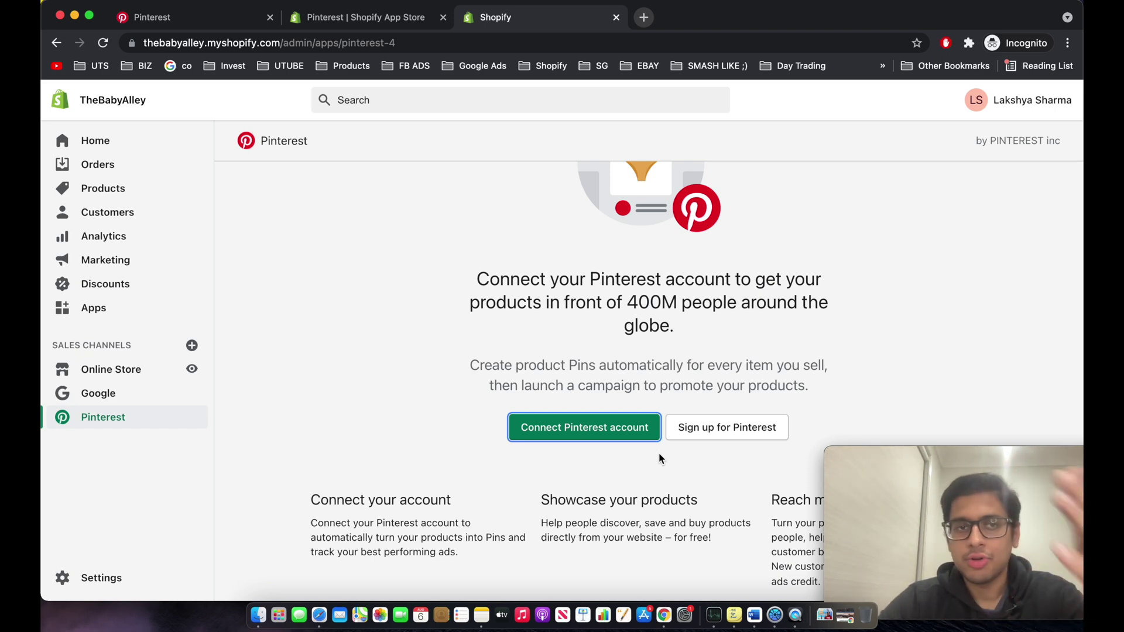
click(617, 428)
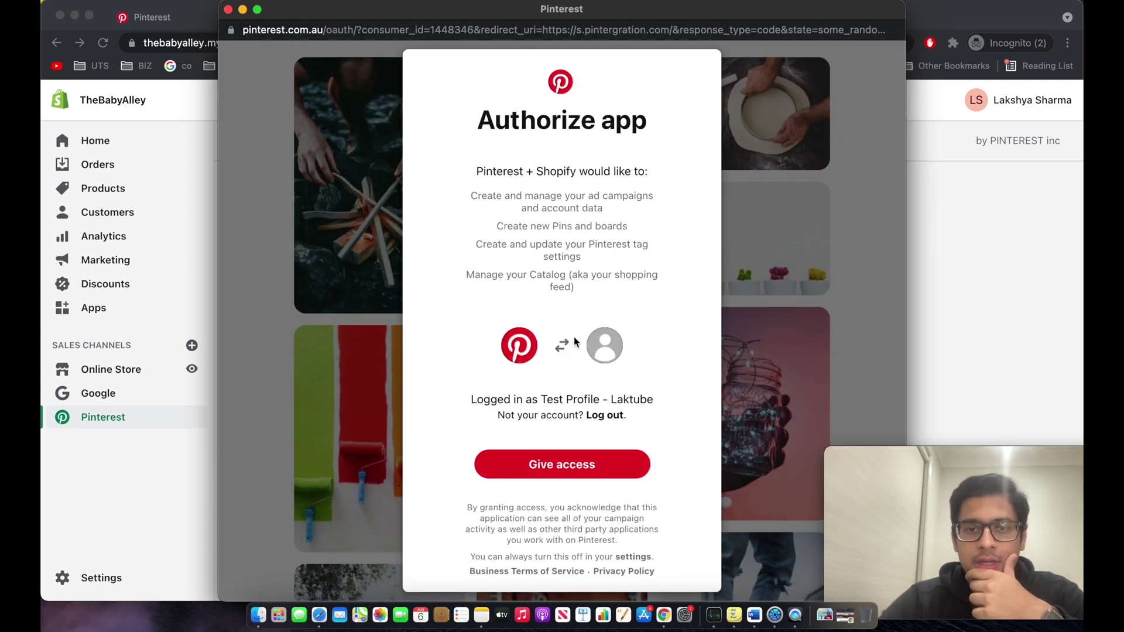
click(552, 461)
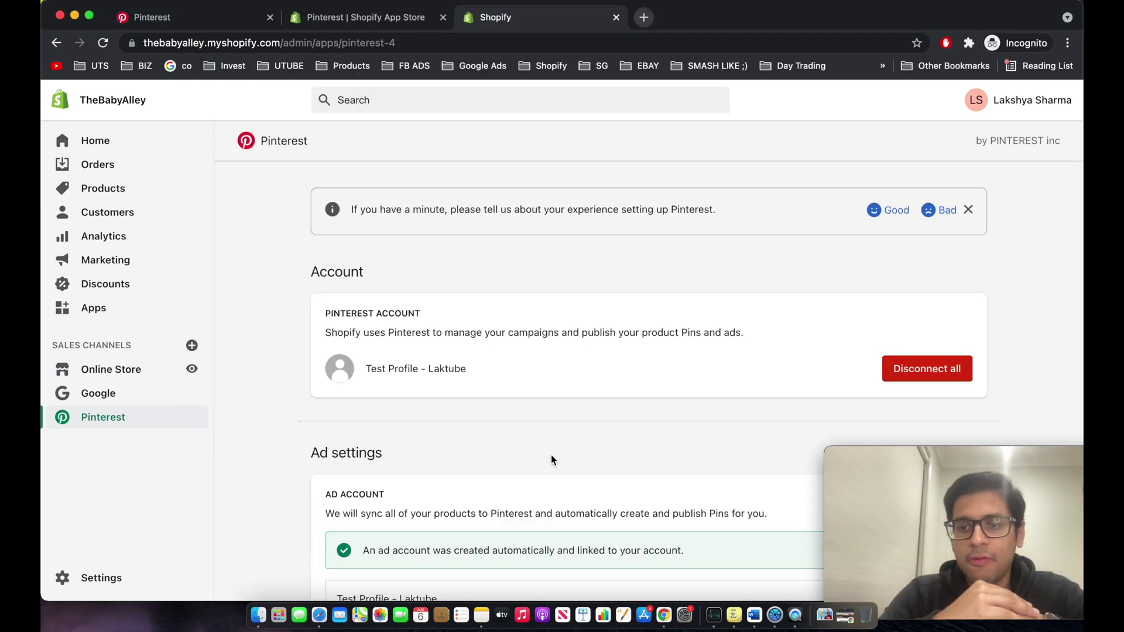
Accept Pinterest's advertising terms and conditions in the Pinterest channel.
scroll(345, 472, down, 1)
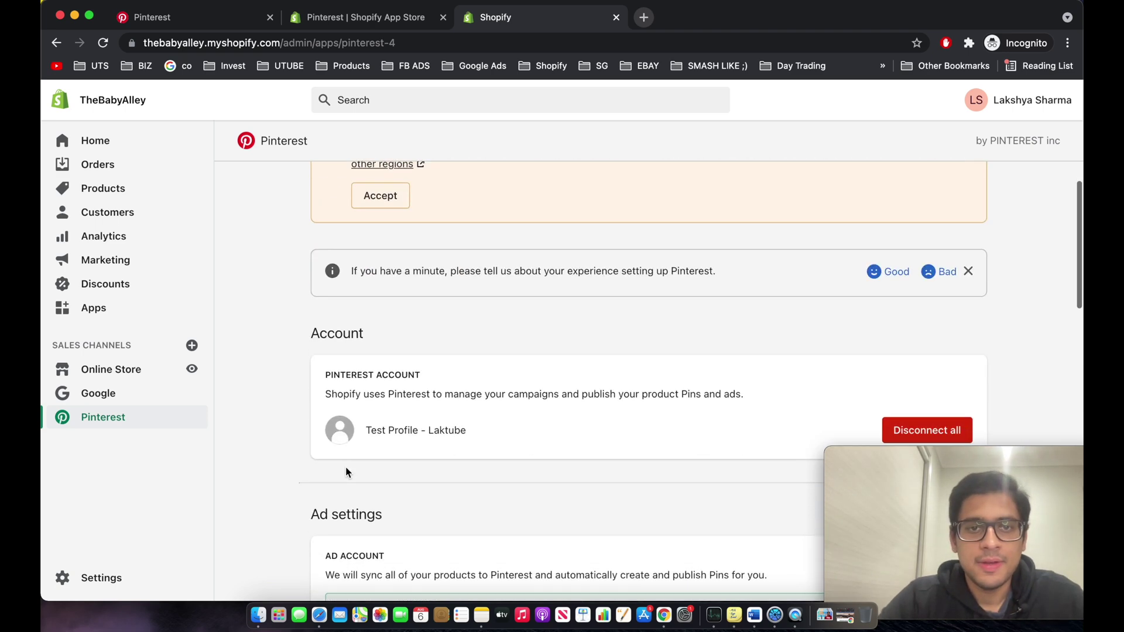
scroll(351, 434, up, 2)
click(383, 260)
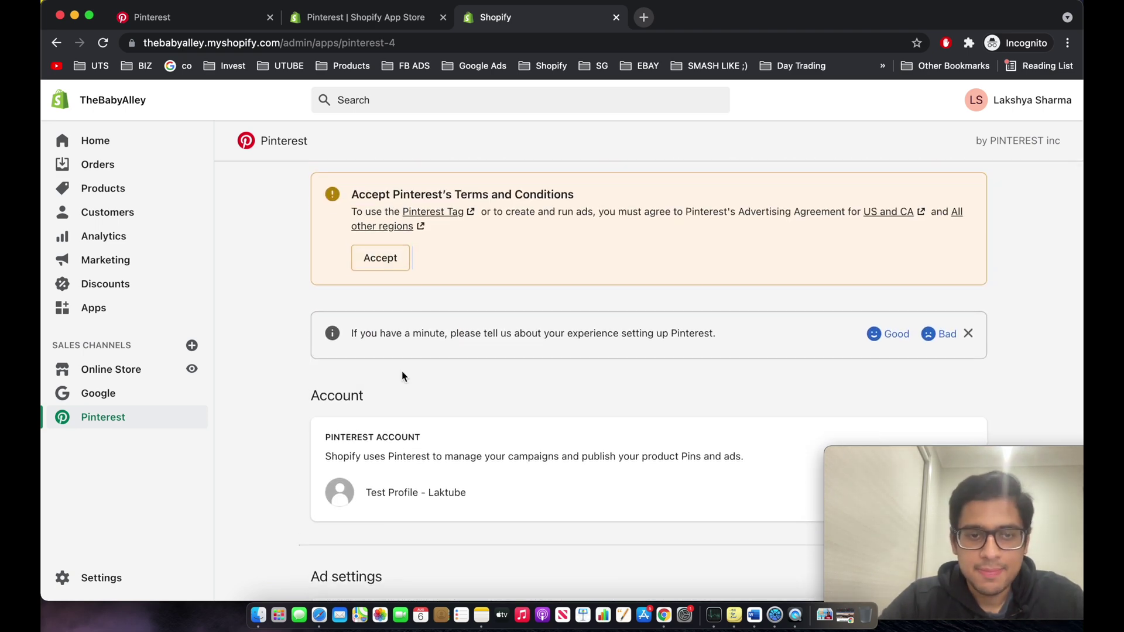
triple_click(394, 411)
Scroll through Ad settings to the Billing section showing no billing info.
scroll(472, 413, down, 3)
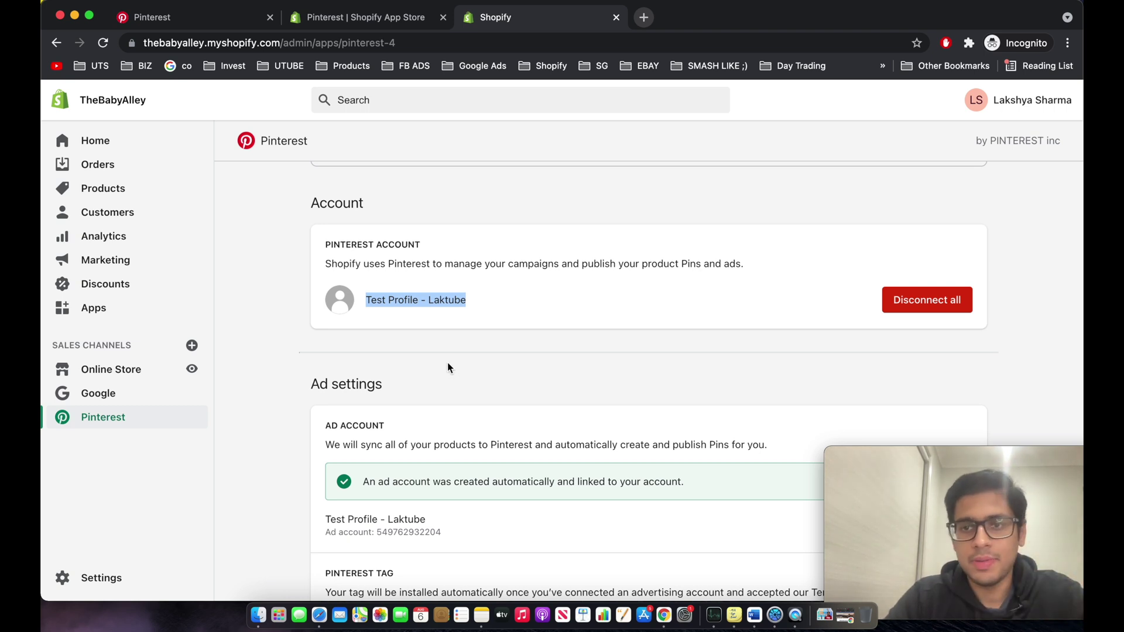
scroll(448, 366, down, 3)
scroll(448, 363, down, 2)
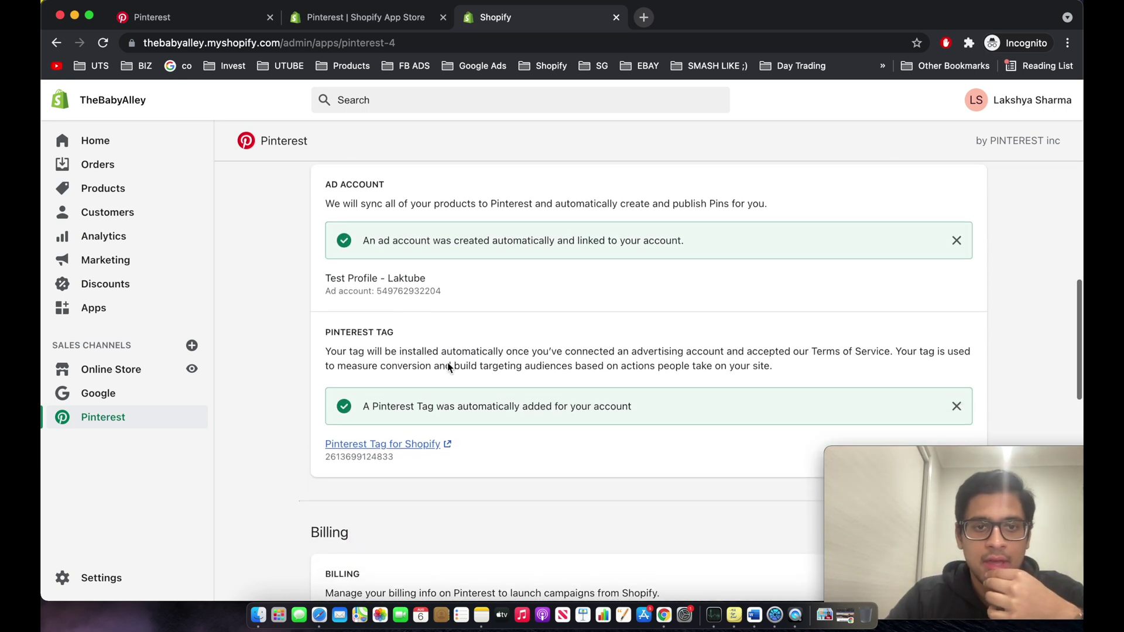
scroll(375, 223, left, 2)
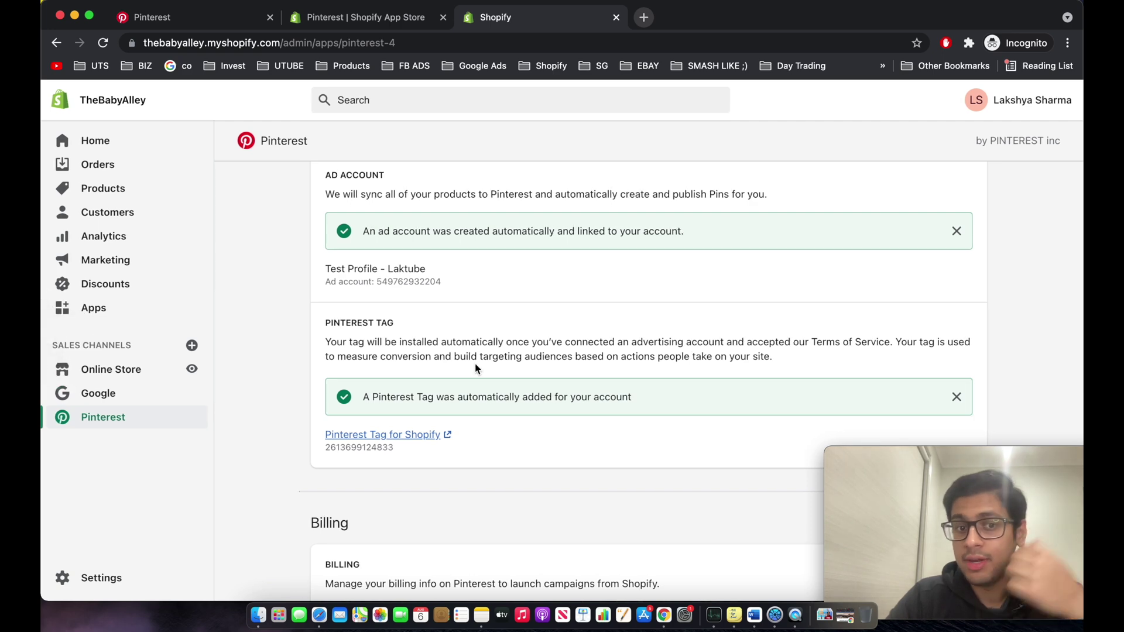
scroll(476, 363, down, 1)
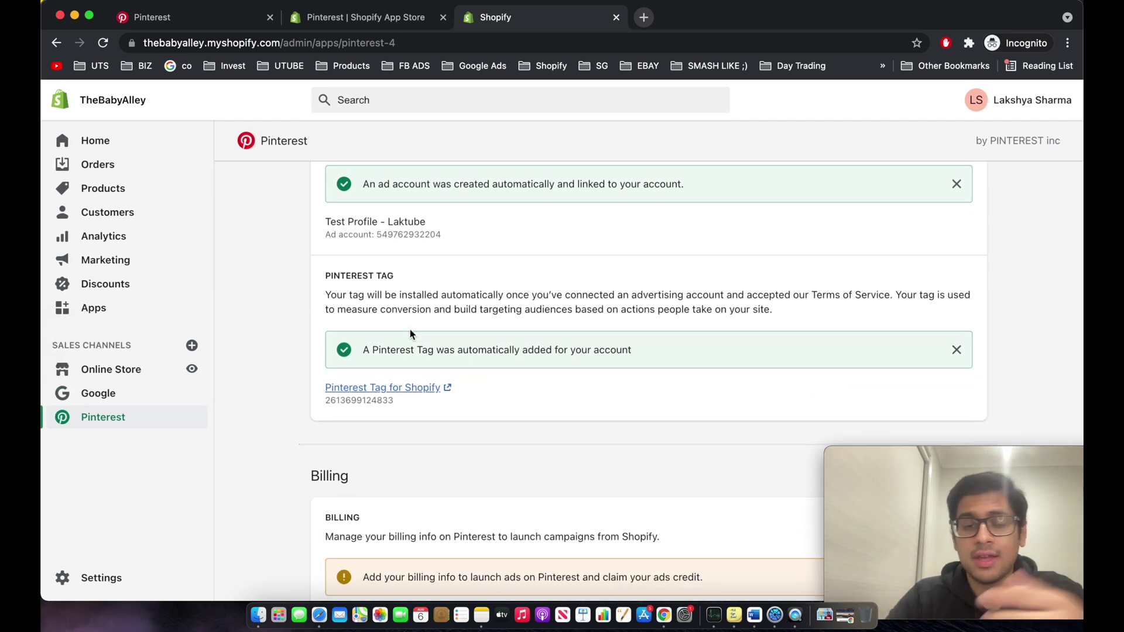
scroll(409, 330, down, 5)
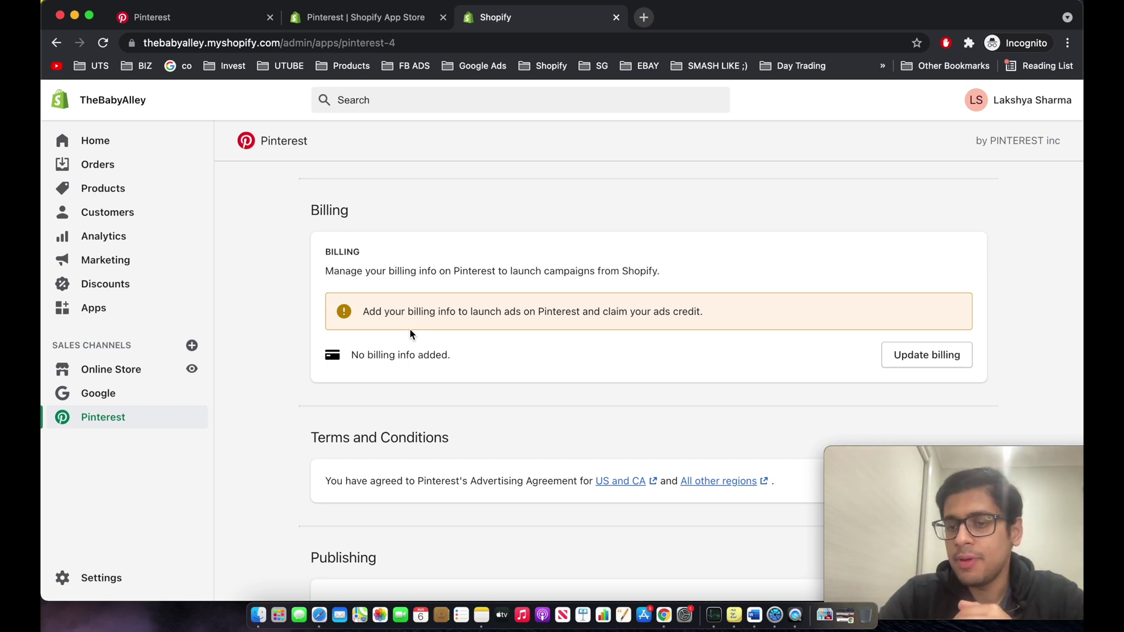
scroll(410, 334, up, 2)
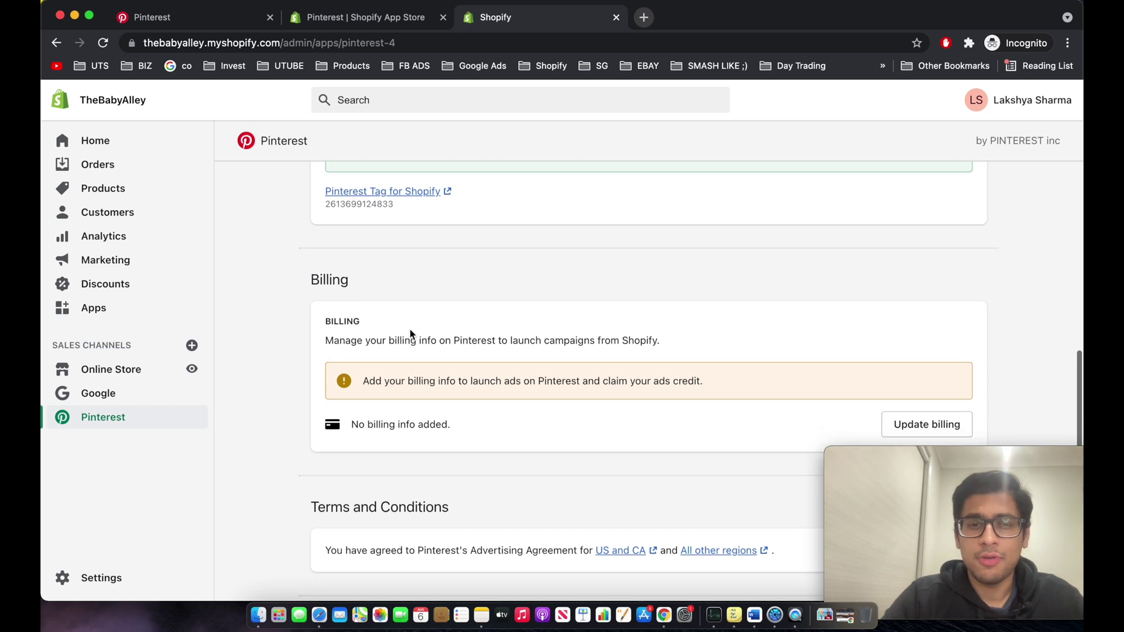
scroll(411, 334, down, 3)
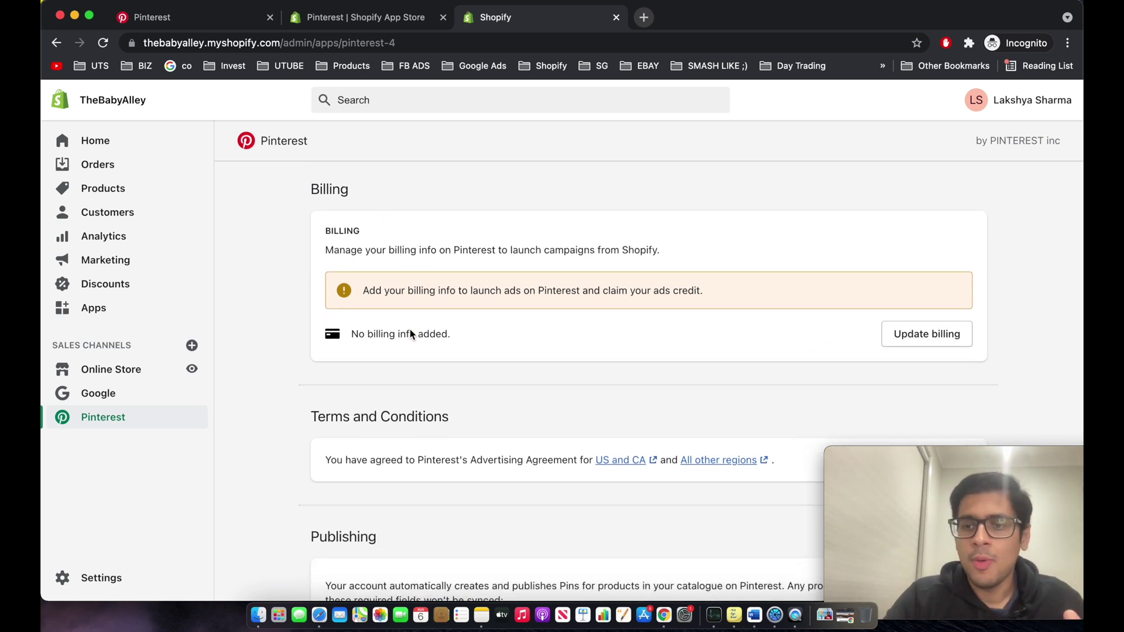
scroll(410, 332, down, 2)
scroll(410, 332, down, 3)
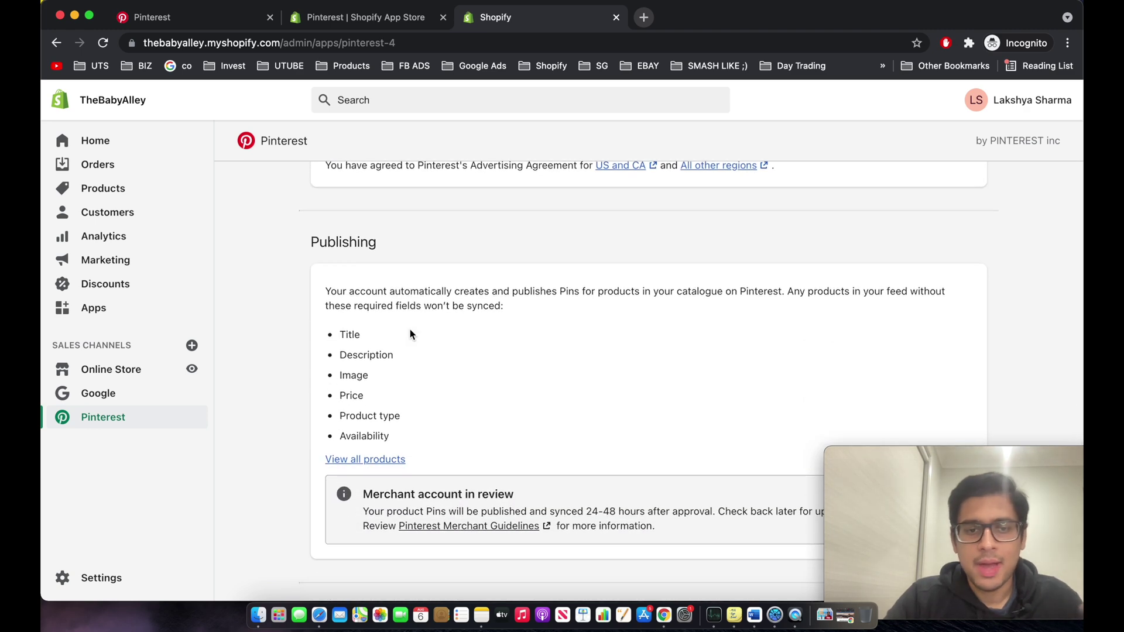
scroll(410, 332, up, 5)
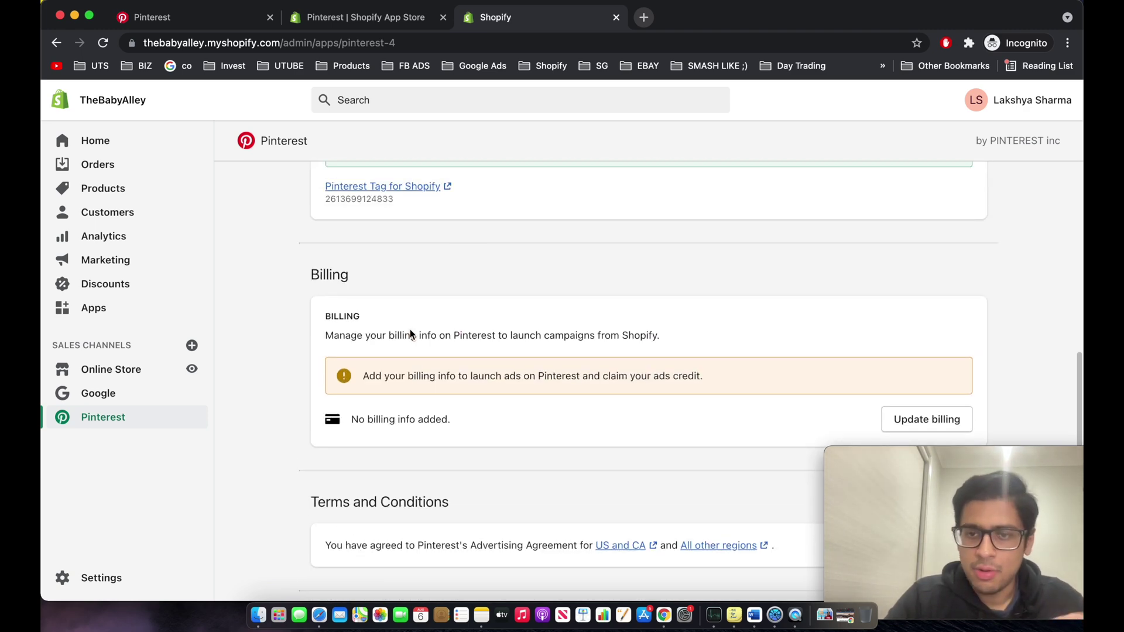
scroll(410, 335, down, 1)
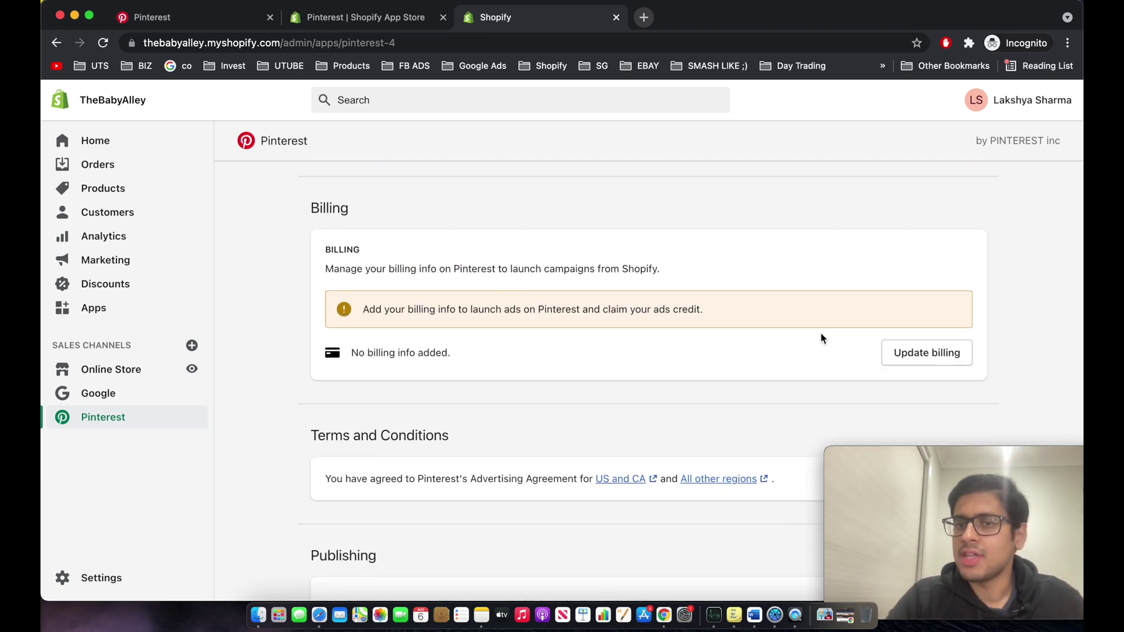
Complete Pinterest ads billing, leaving an American Express card and A$130 credit in Shopify.
click(921, 354)
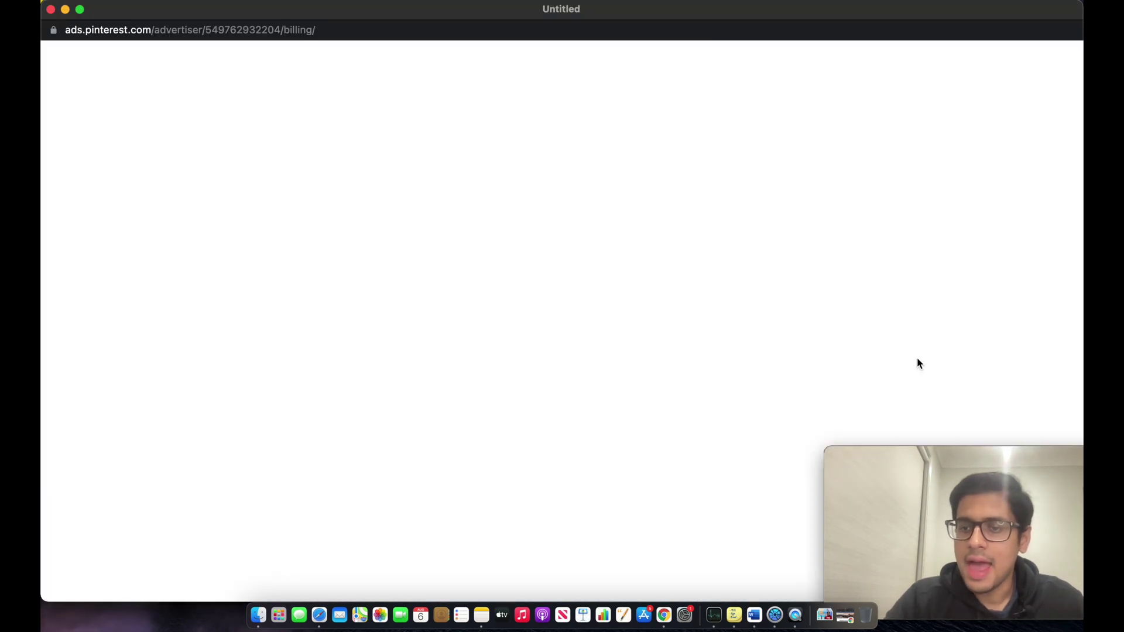
scroll(820, 328, down, 2)
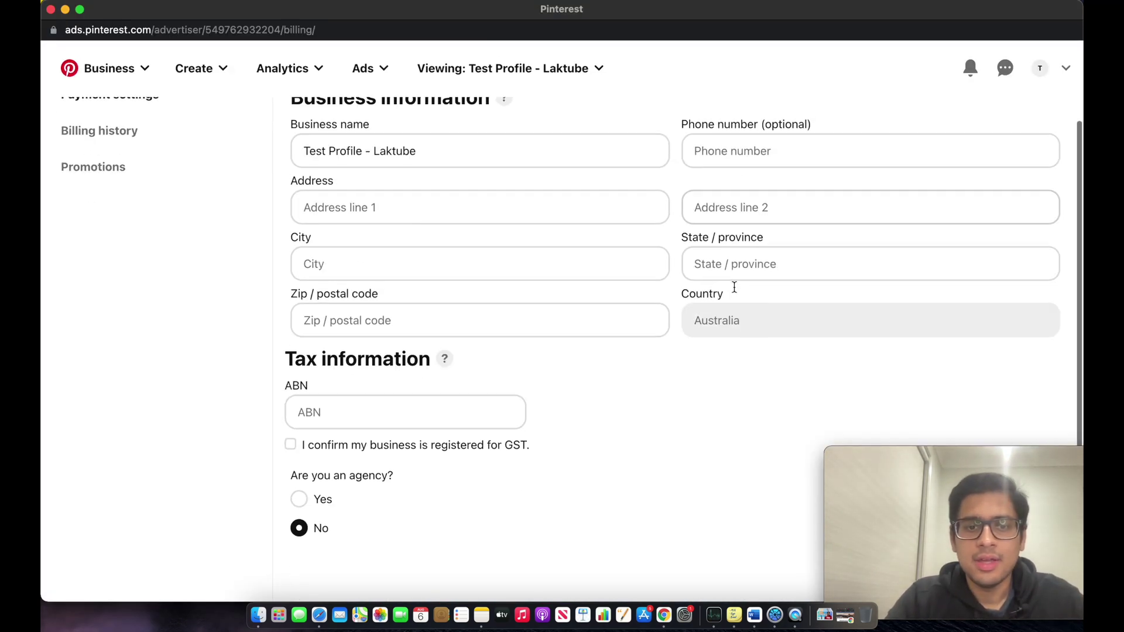
scroll(480, 445, up, 1)
scroll(484, 462, up, 1)
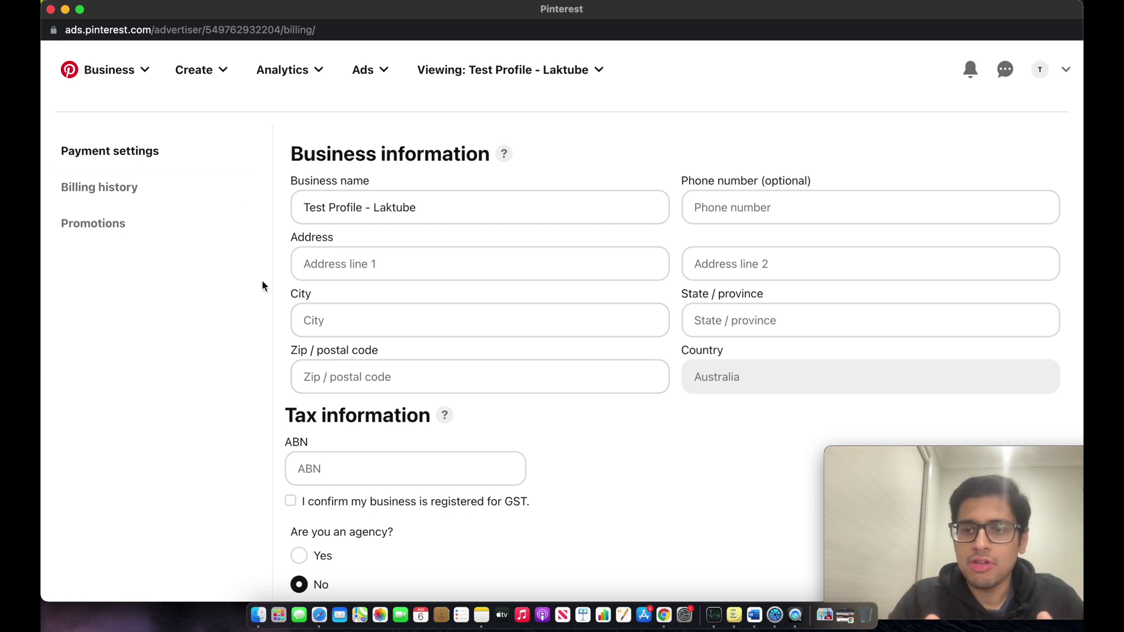
click(65, 9)
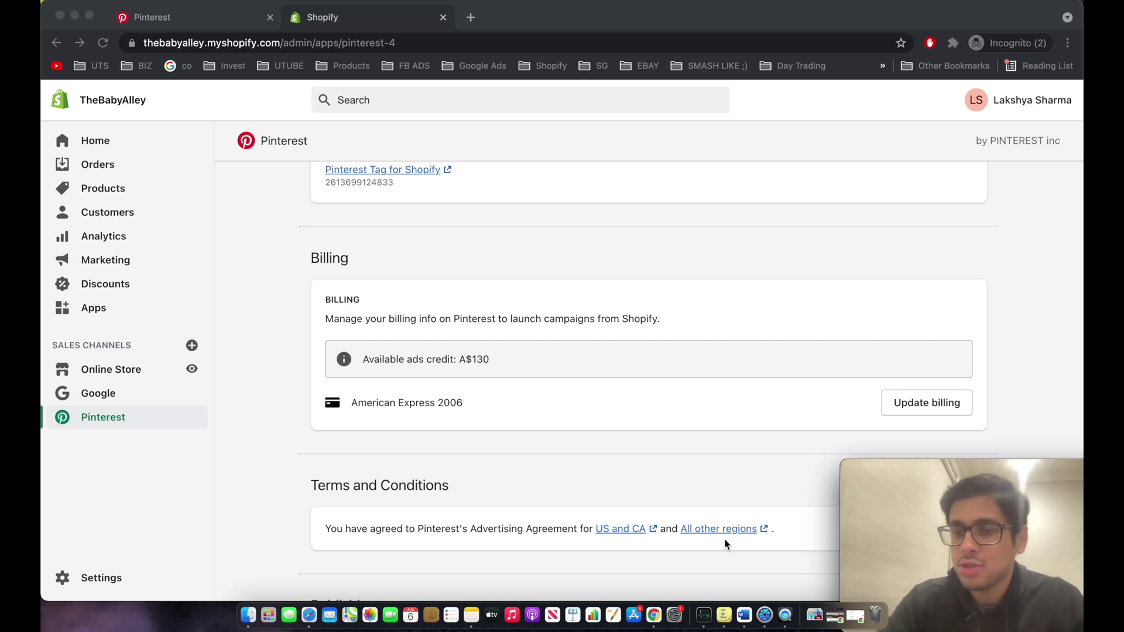
scroll(725, 545, up, 2)
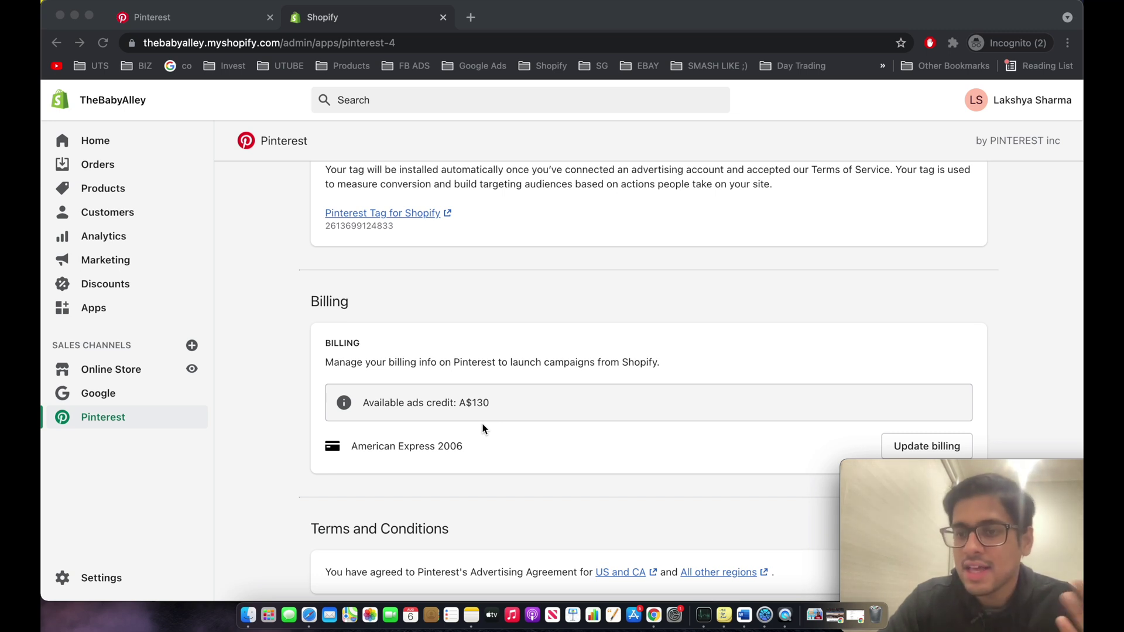
scroll(483, 428, up, 2)
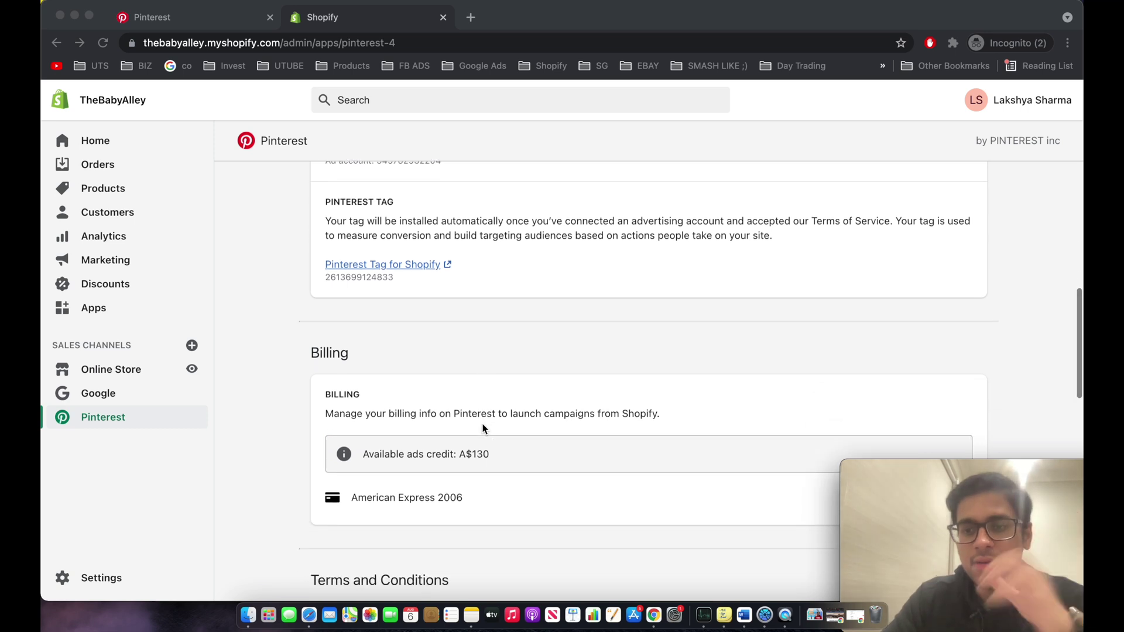
scroll(484, 427, up, 2)
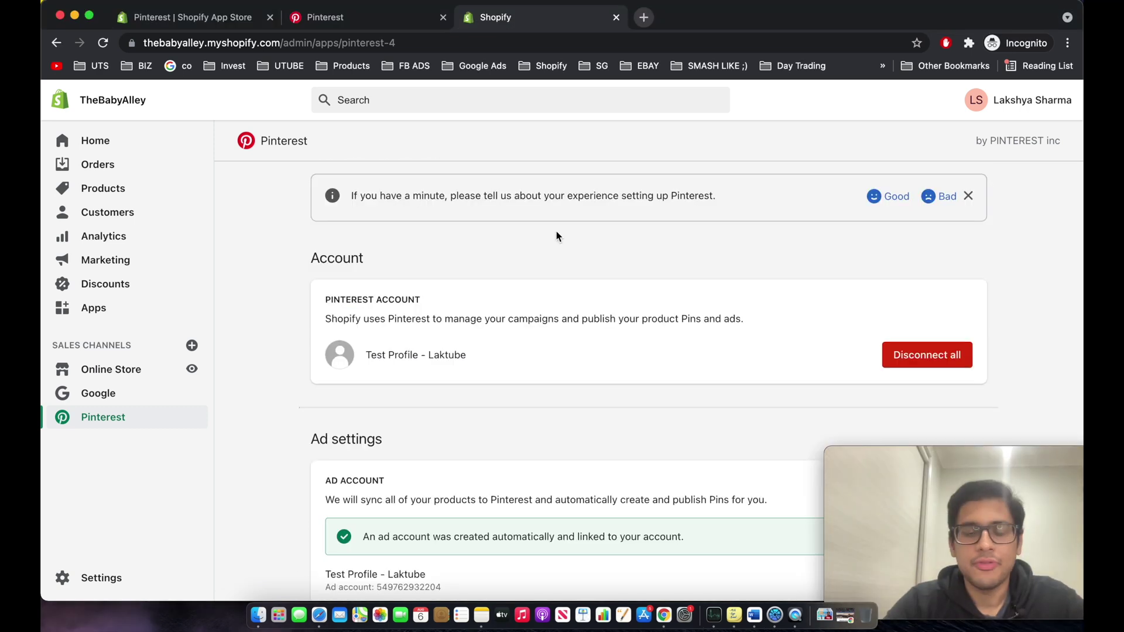
Reload the Pinterest Business hub and show the Create menu's Pin, ad and Idea Pin options.
key(ctrl+shift+Tab)
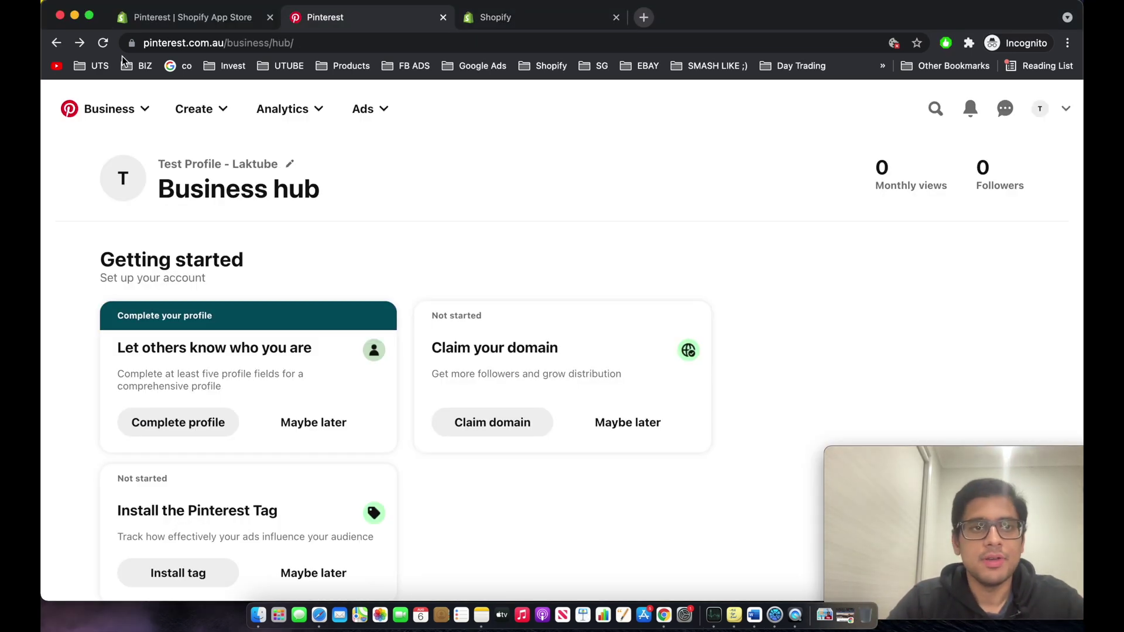
click(101, 44)
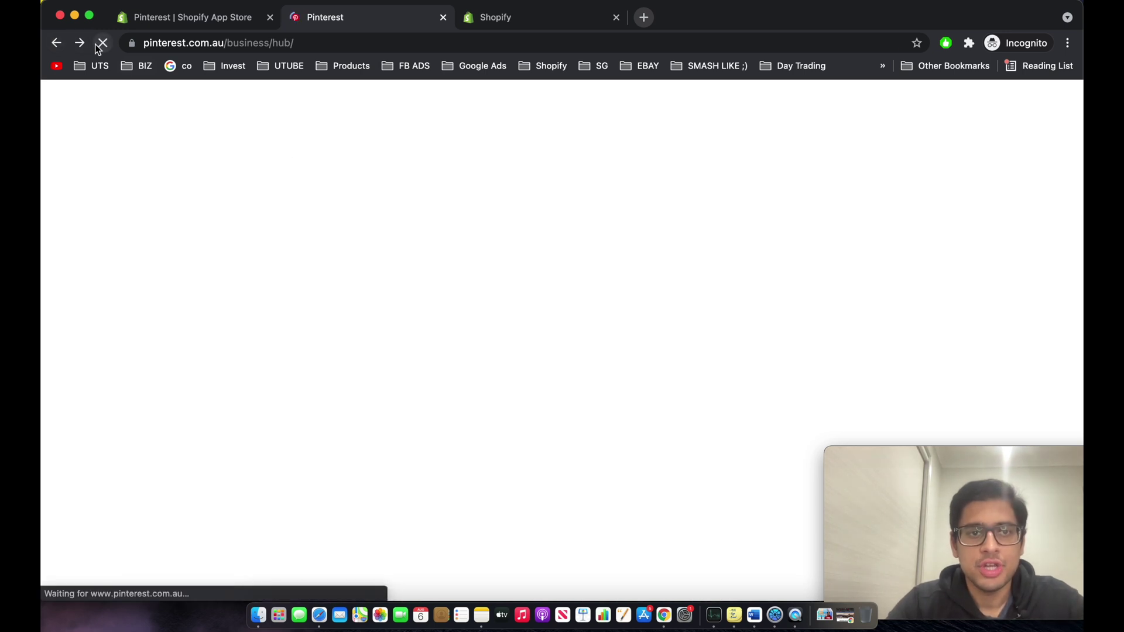
scroll(303, 338, down, 3)
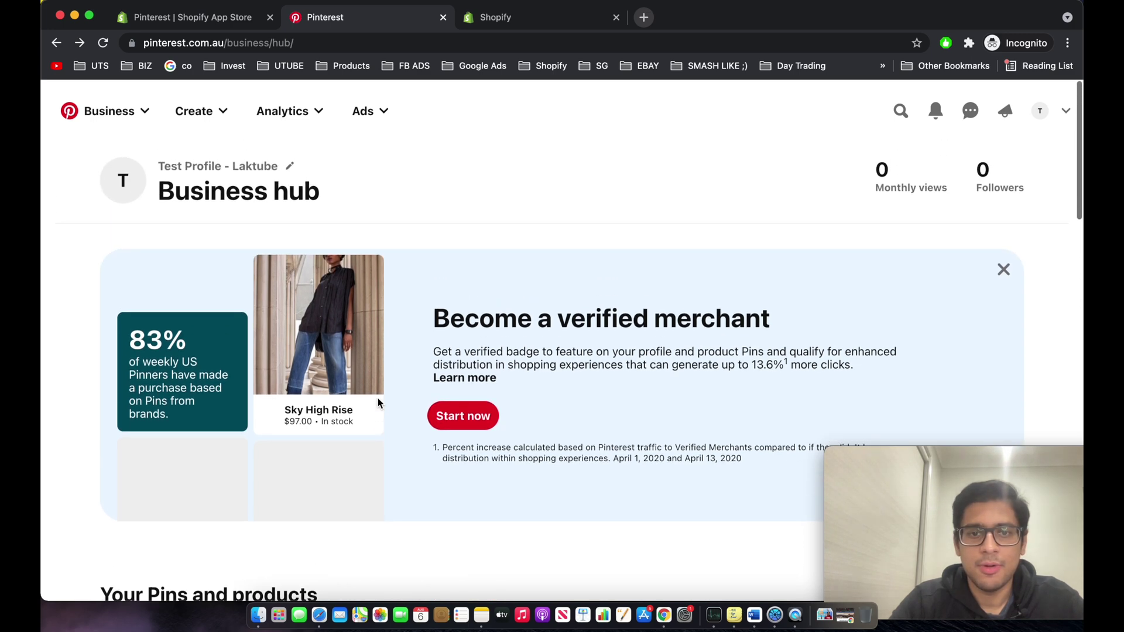
scroll(377, 403, down, 10)
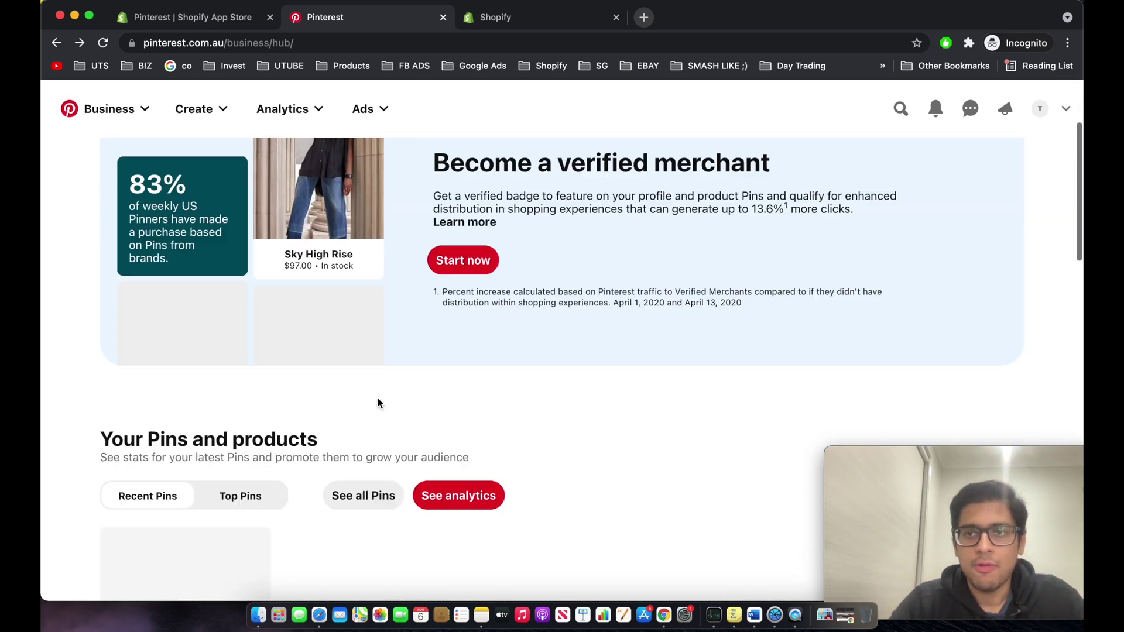
scroll(395, 485, down, 1)
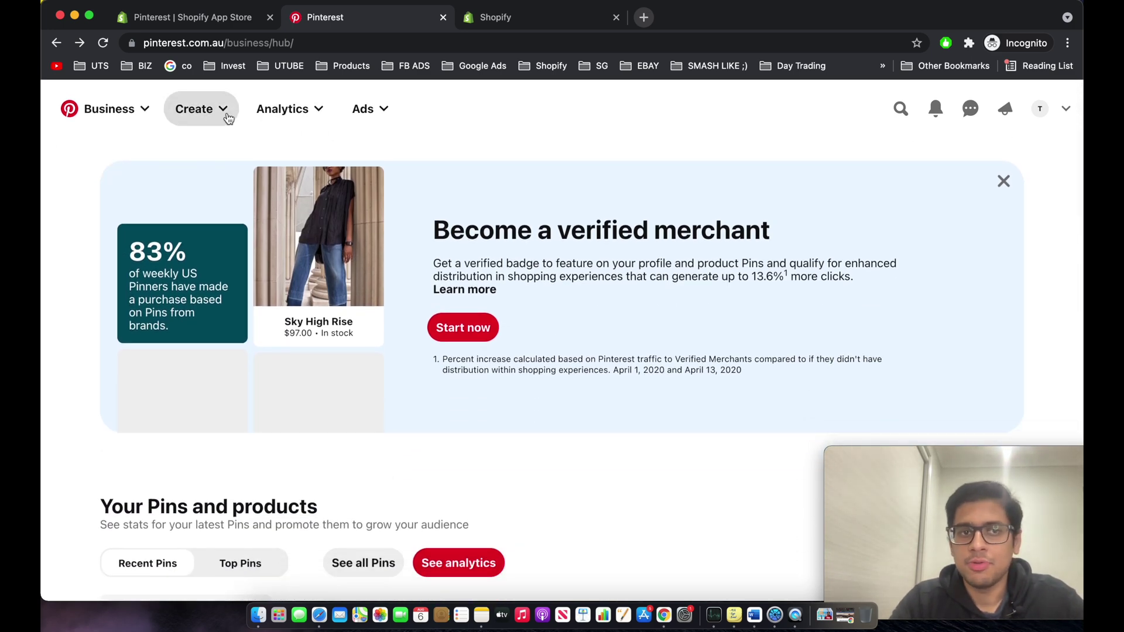
click(227, 116)
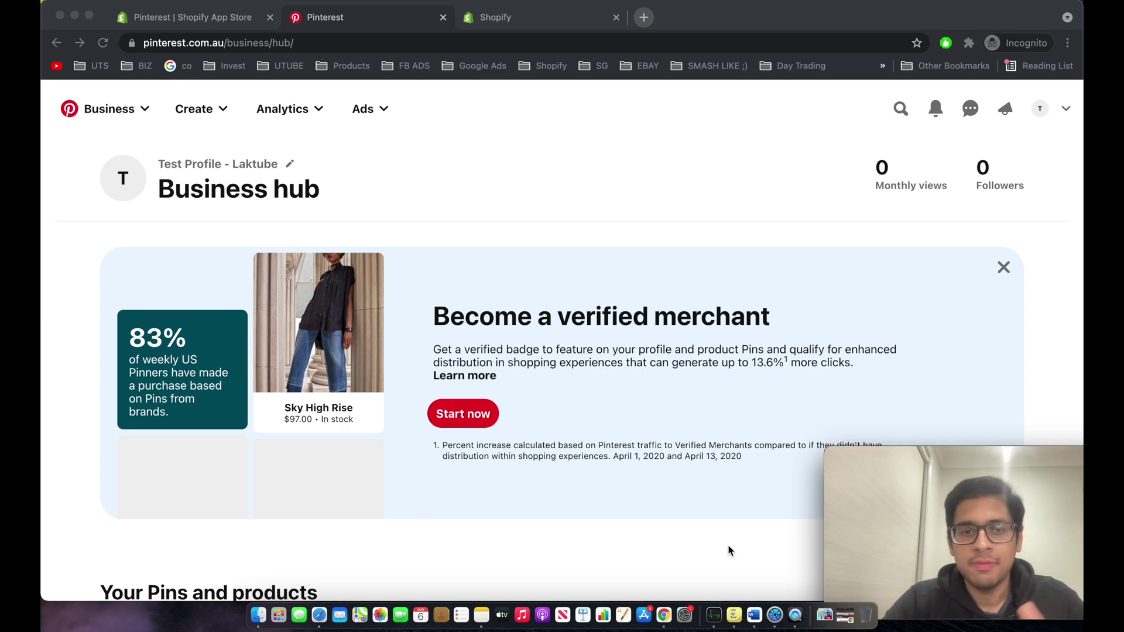
click(223, 111)
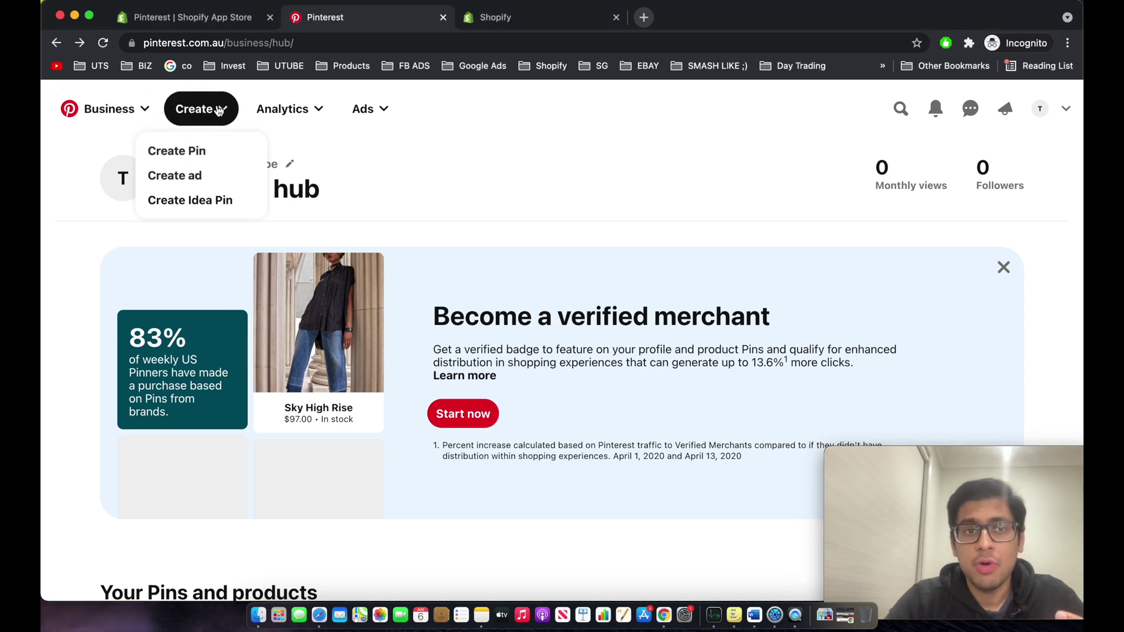
Start a new Pin from the Create menu.
click(204, 158)
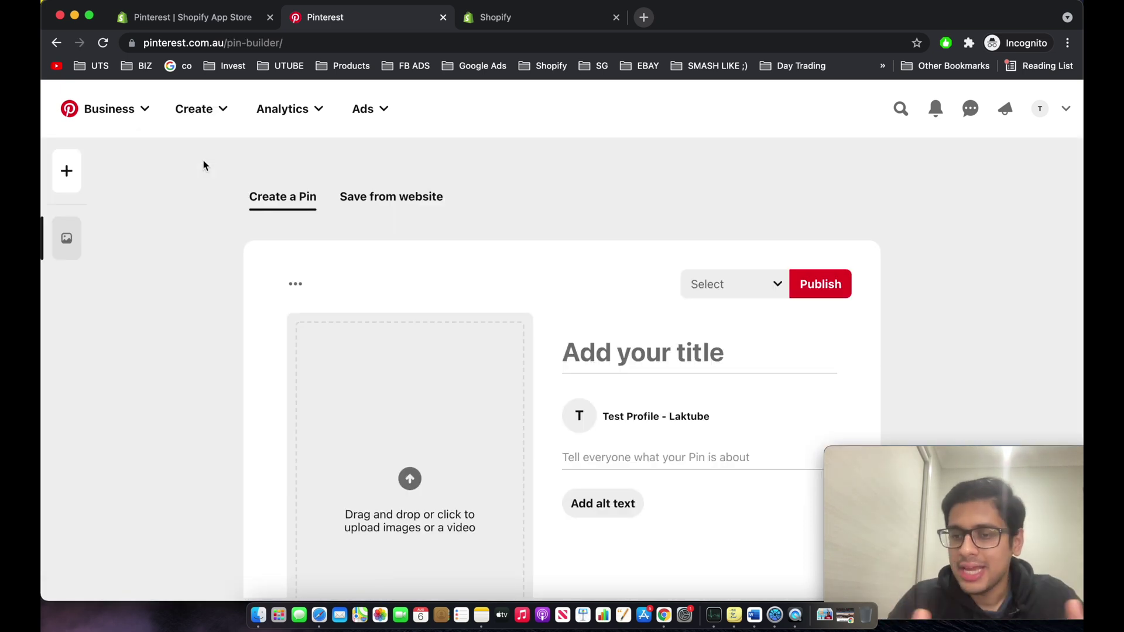
scroll(203, 165, down, 3)
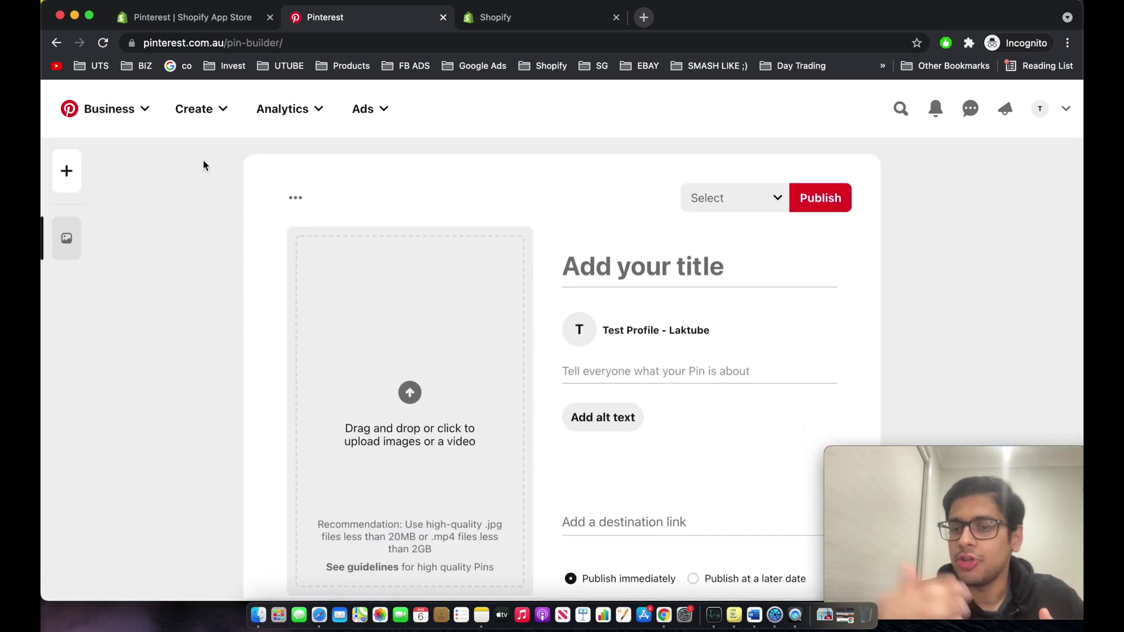
scroll(203, 165, down, 2)
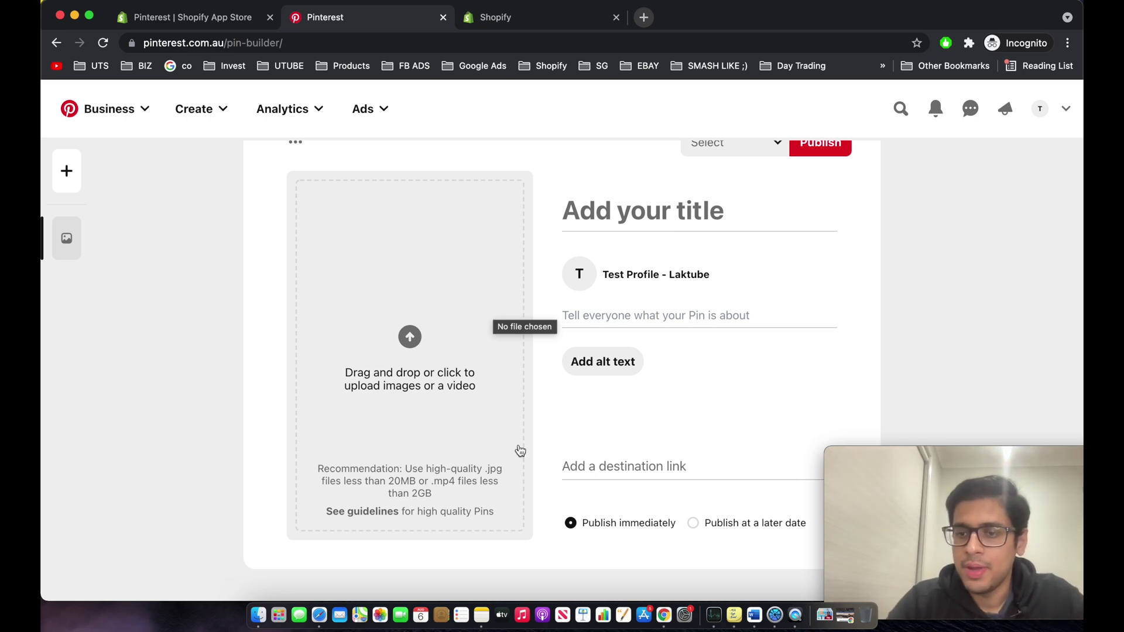
scroll(520, 451, up, 3)
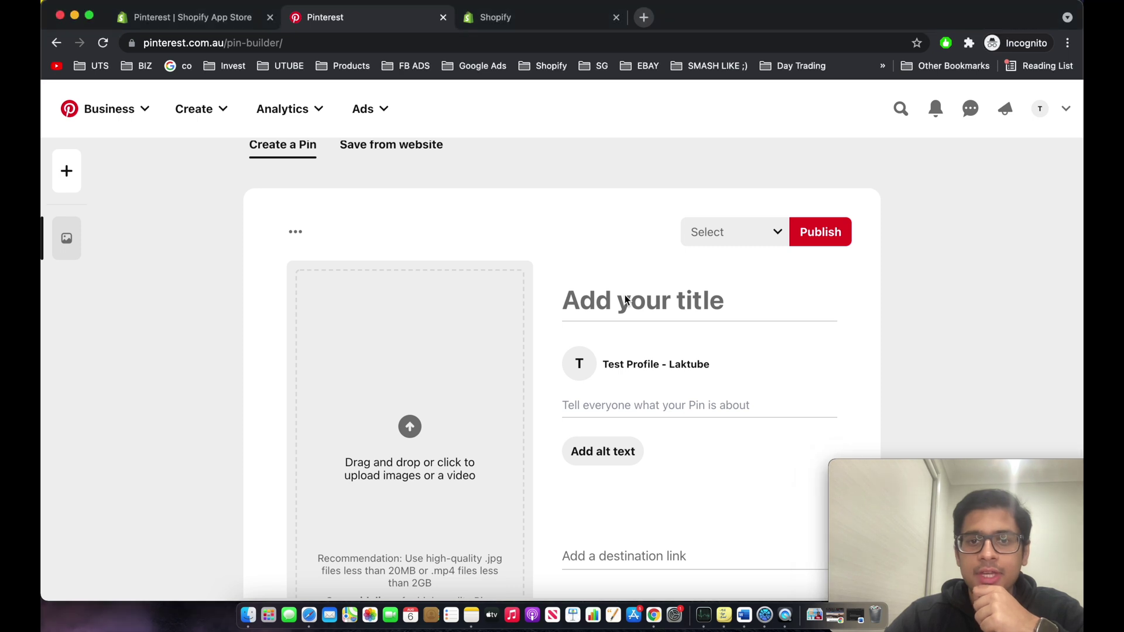
Upload rsz_baby_carrier.jpg from the Pins folder as the Pin's image.
click(430, 424)
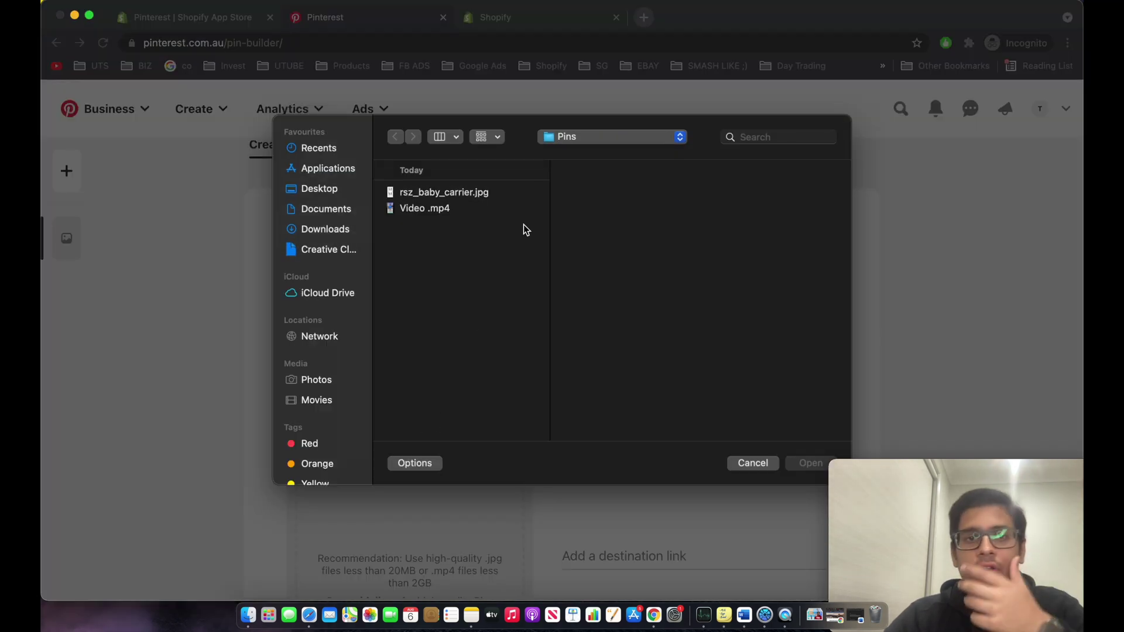
click(459, 192)
click(801, 463)
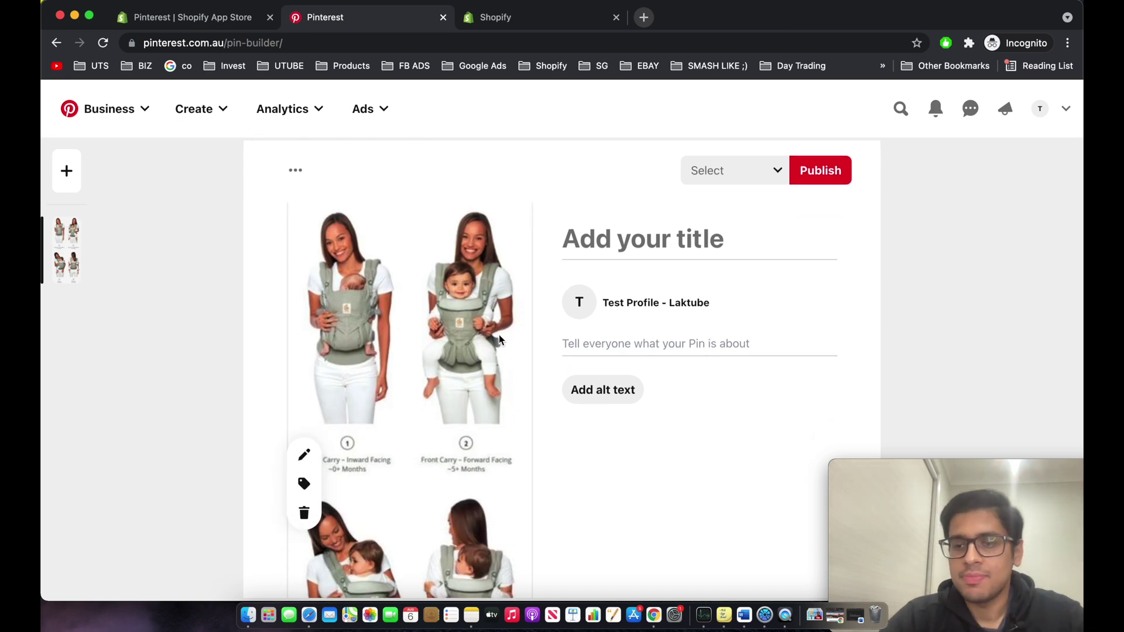
scroll(524, 402, down, 3)
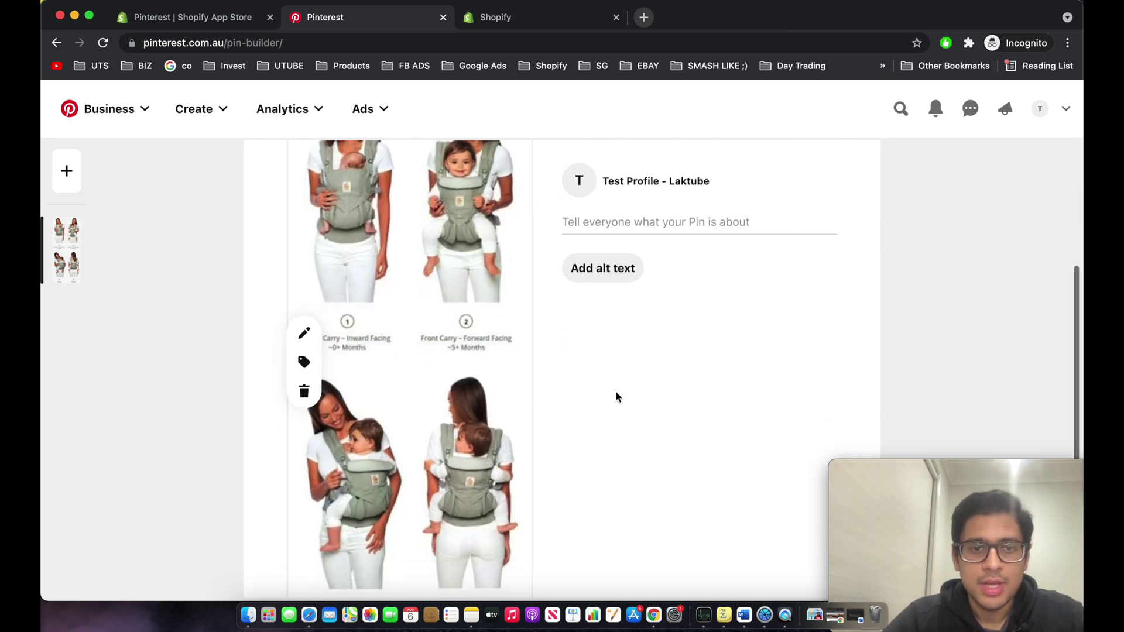
scroll(614, 393, up, 1)
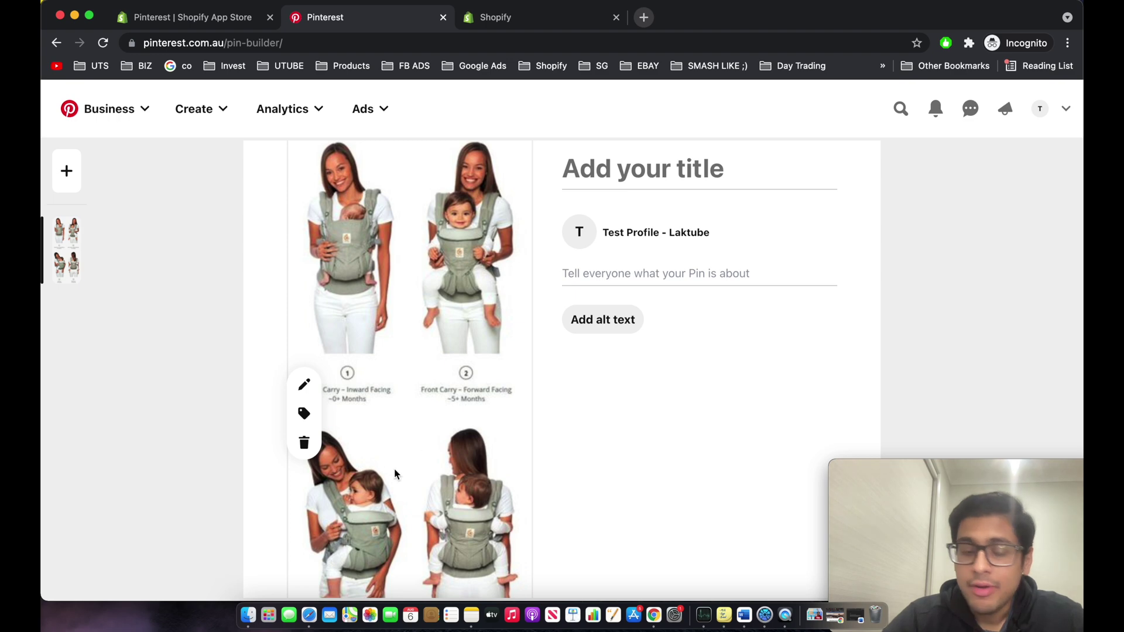
scroll(398, 476, down, 4)
scroll(383, 492, up, 4)
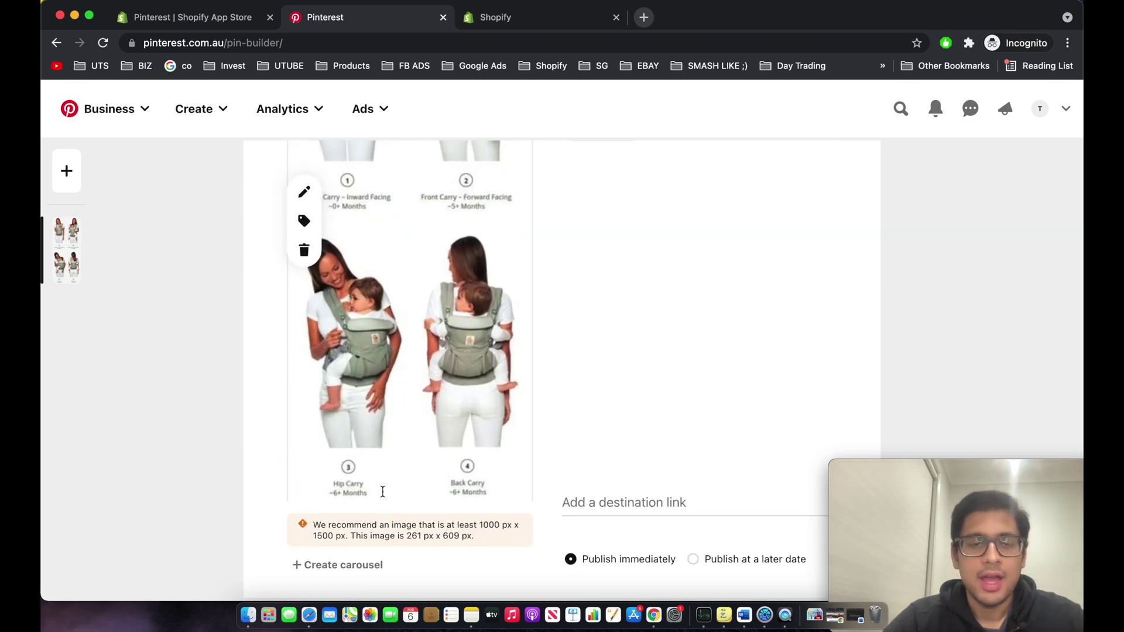
scroll(533, 342, down, 3)
scroll(536, 338, up, 4)
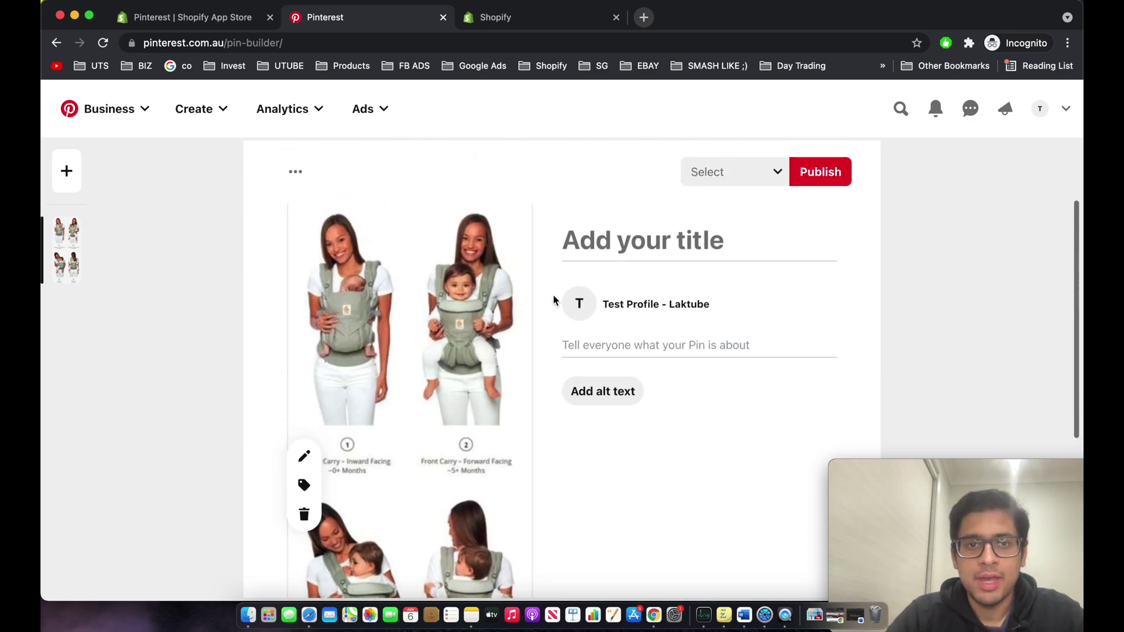
click(620, 240)
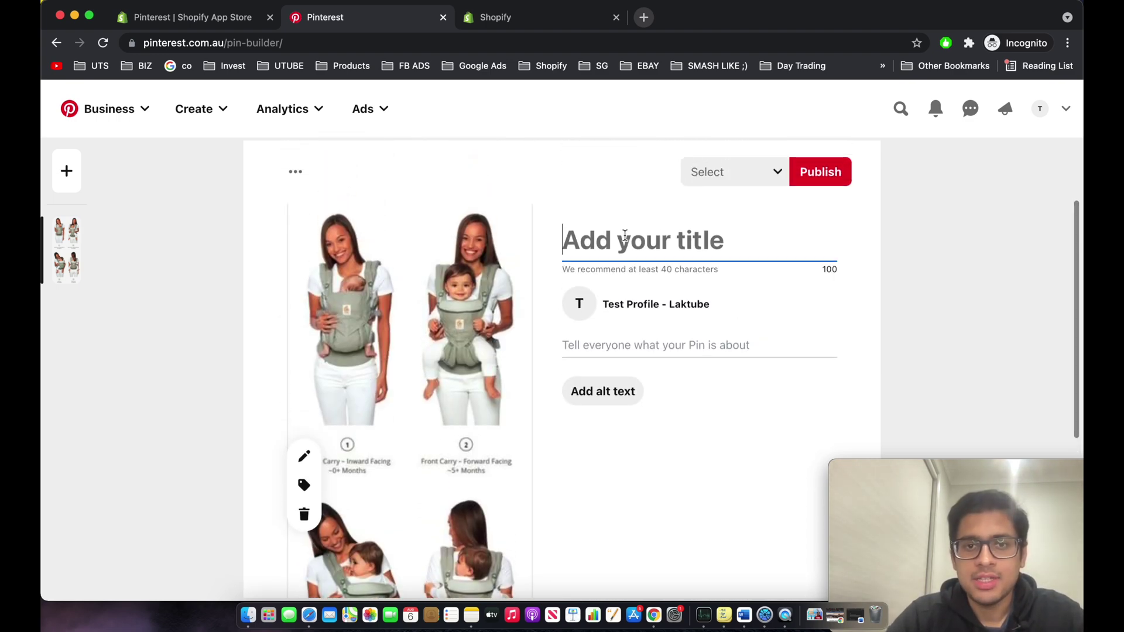
Copy the title 'The Ultimate Life Saver - Ergonomic Baby Carrier' from Word into the Pin title.
click(855, 615)
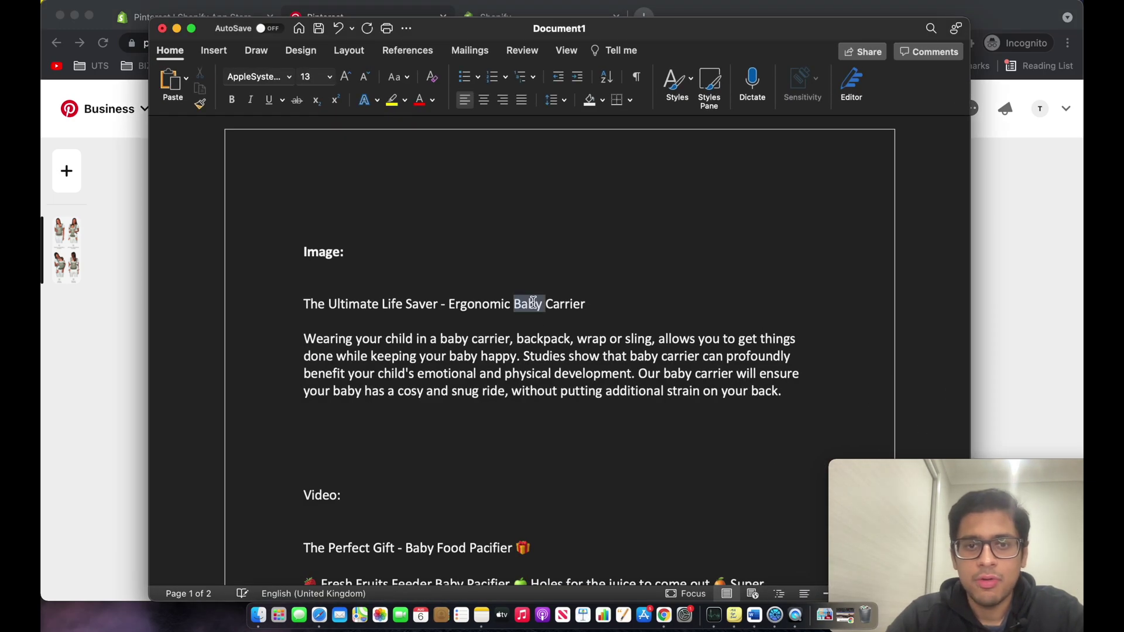
triple_click(536, 305)
key(super+c)
click(177, 29)
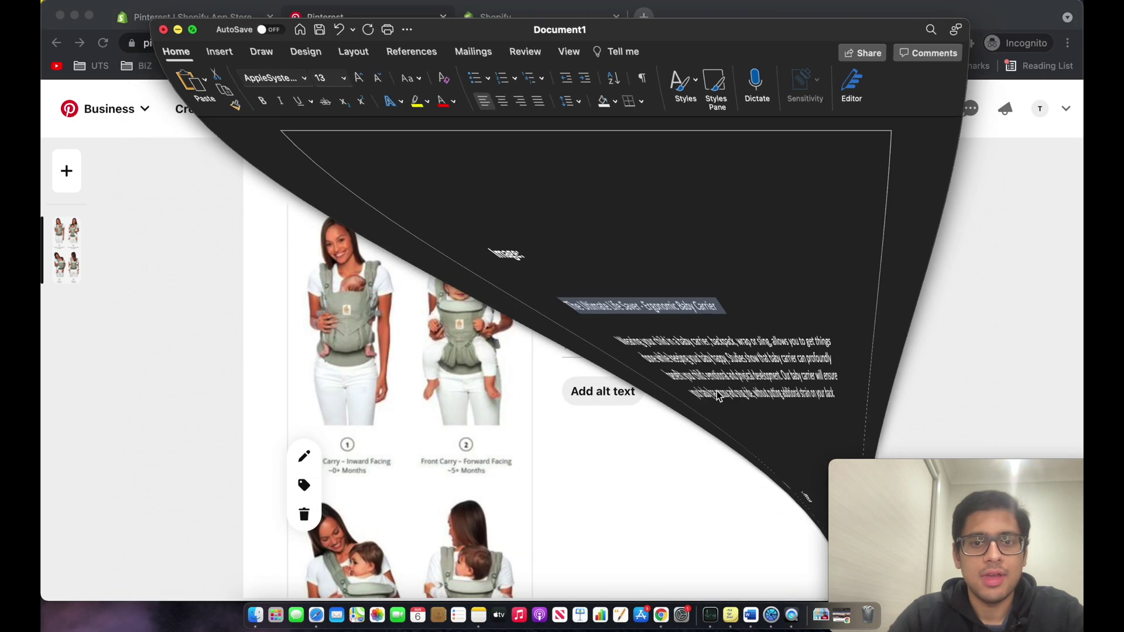
key(super+v)
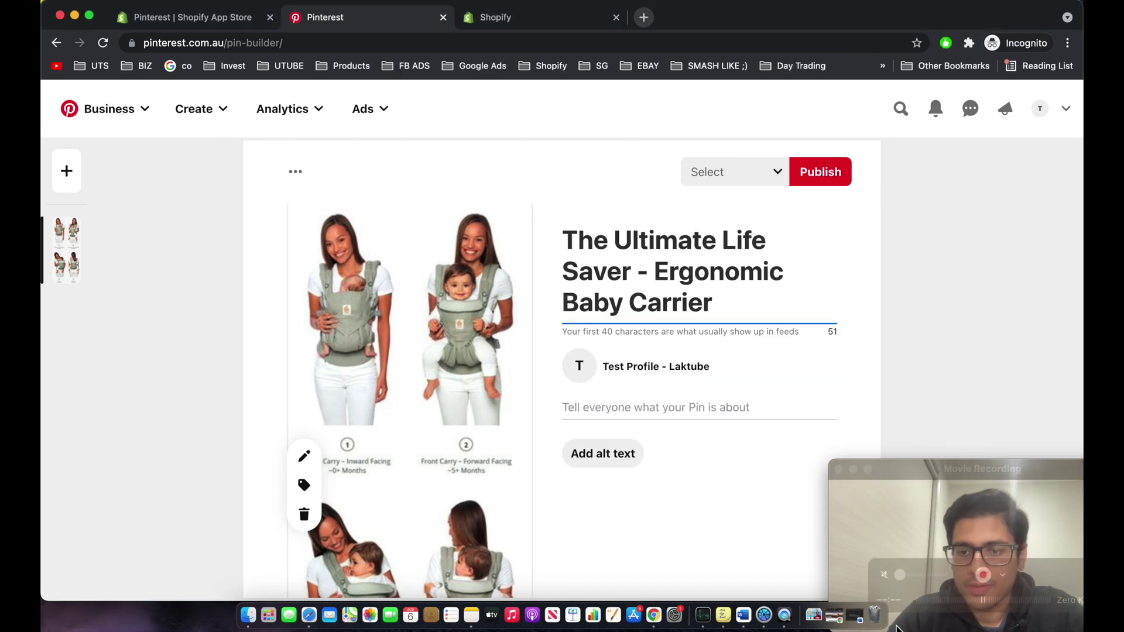
Copy the baby carrier description paragraph from Word into the Pin description.
click(859, 615)
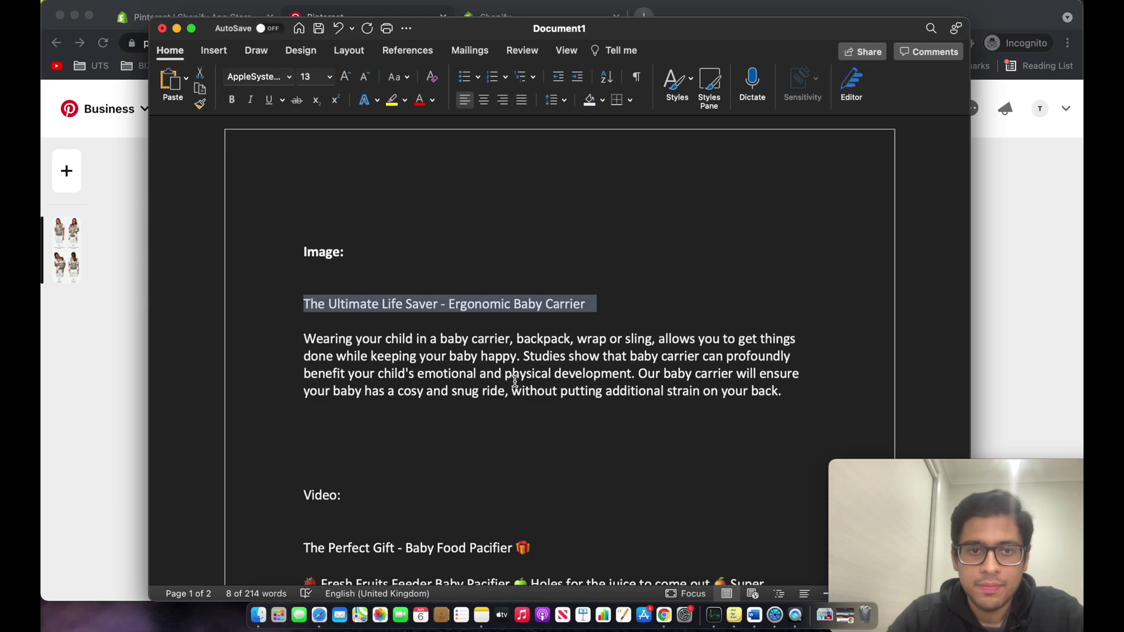
triple_click(514, 380)
key(cmd+c)
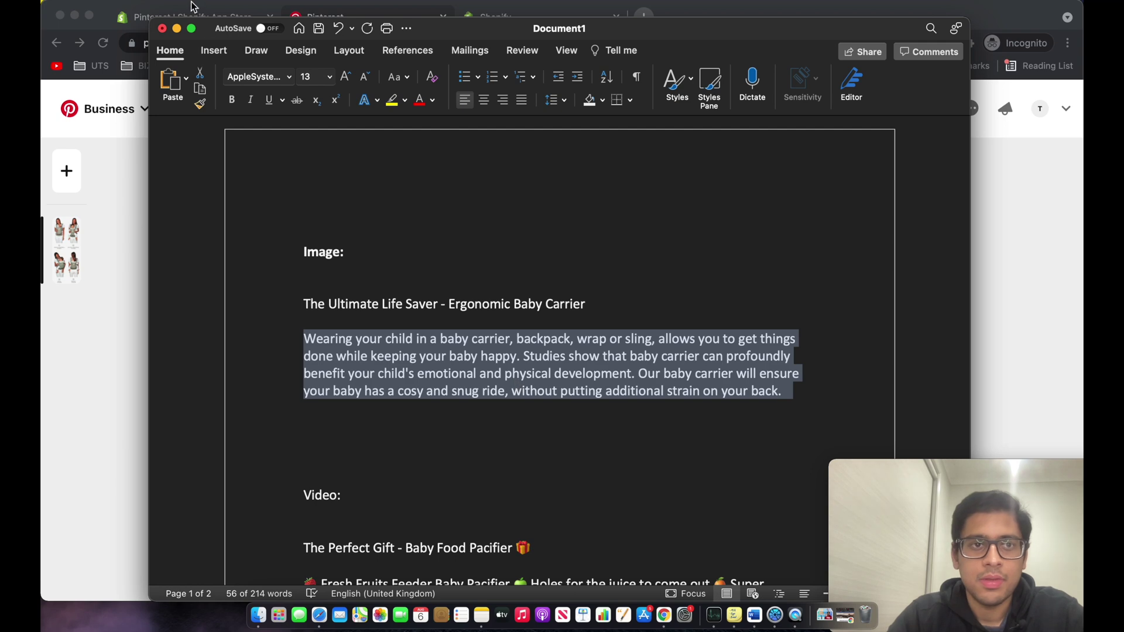
click(178, 28)
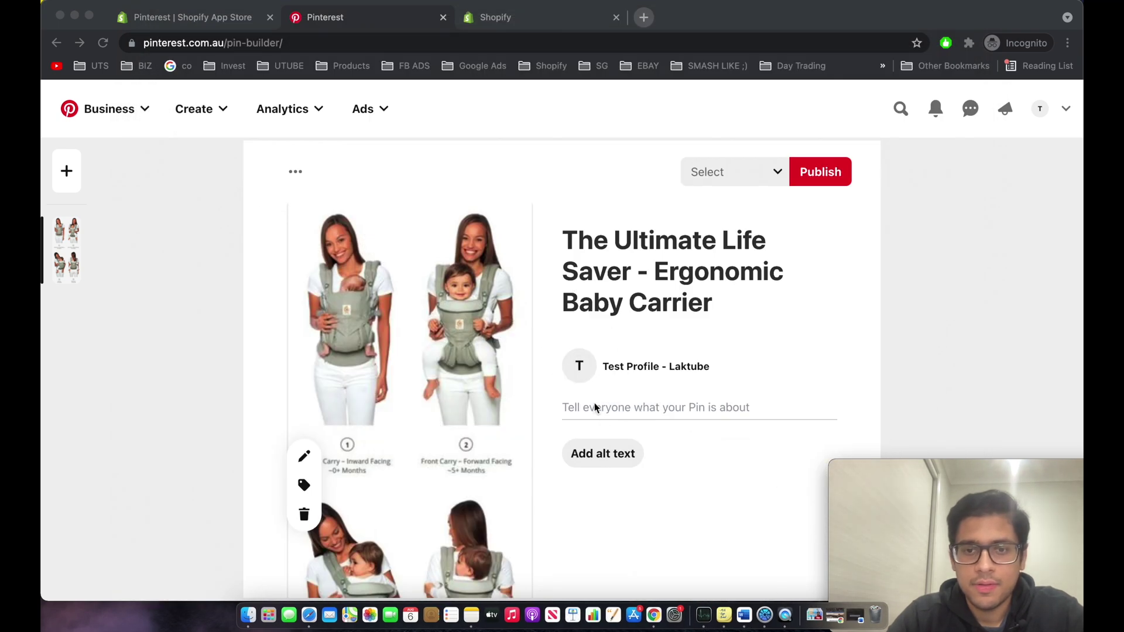
click(595, 404)
key(cmd+v)
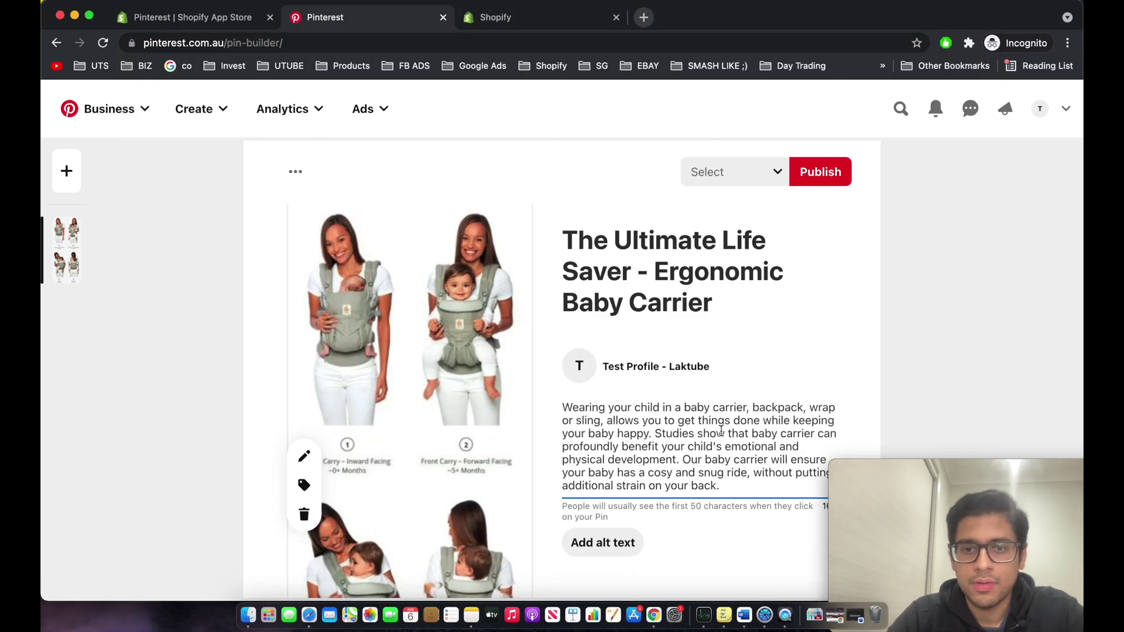
Create a new board named 'Baby Essentials' and assign the Pin to it.
scroll(721, 431, down, 1)
click(707, 515)
scroll(707, 515, down, 3)
scroll(781, 218, up, 6)
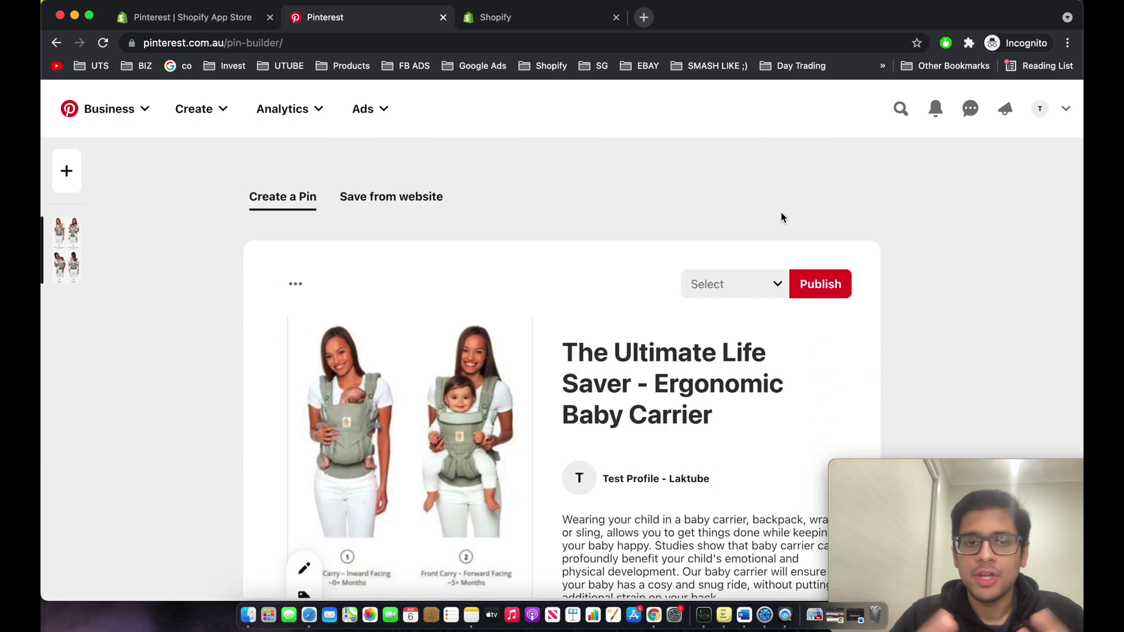
click(755, 281)
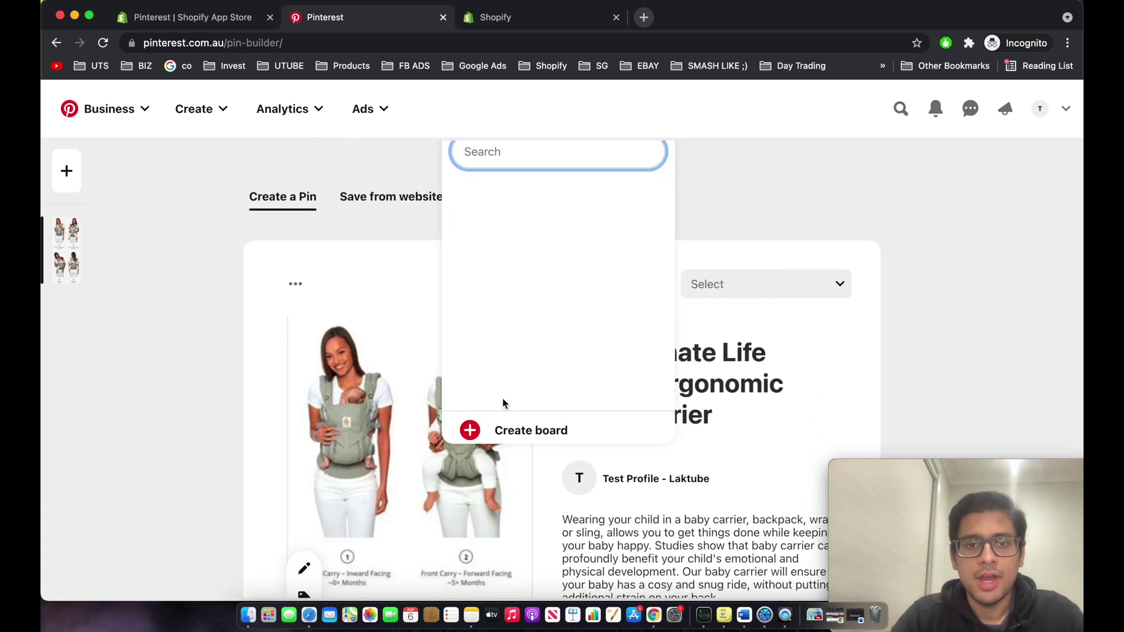
click(496, 419)
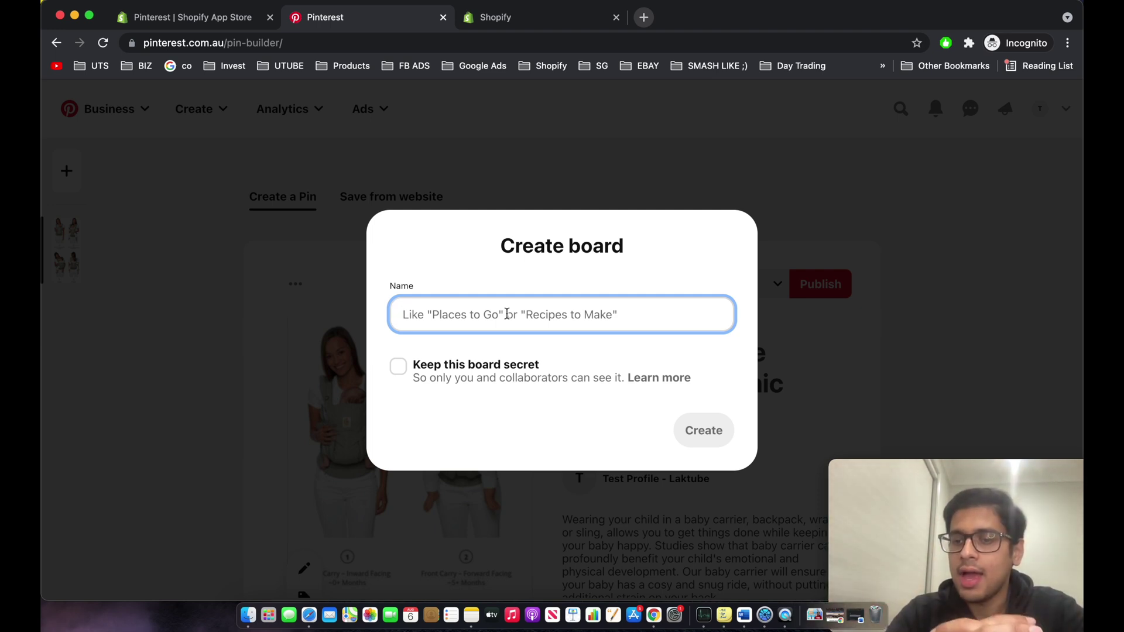
text(Baby Essentials)
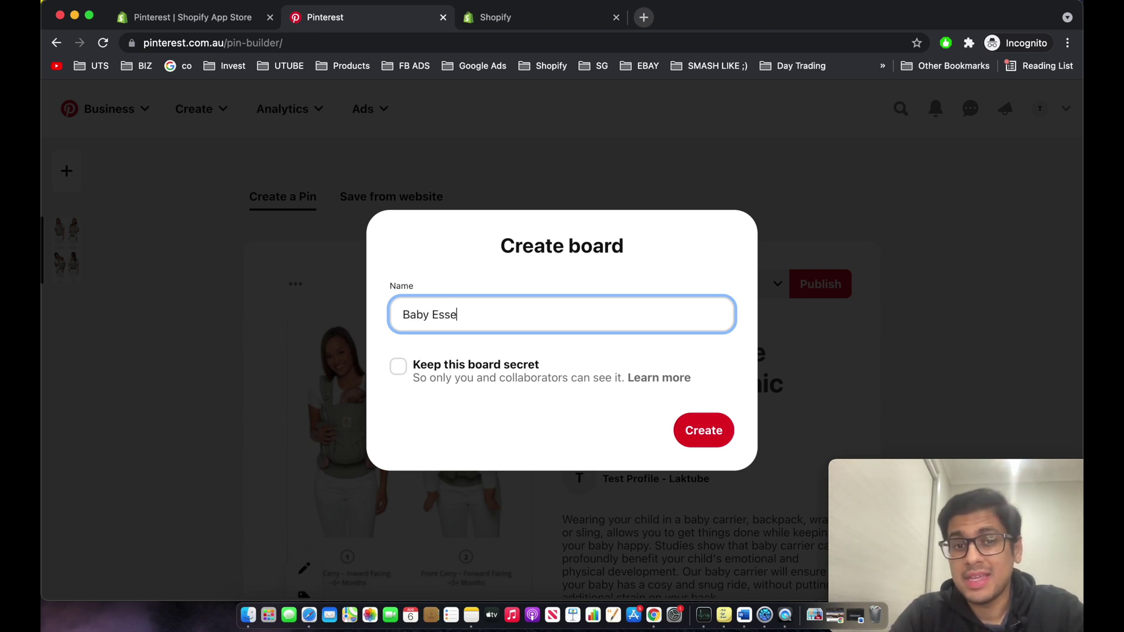
click(704, 434)
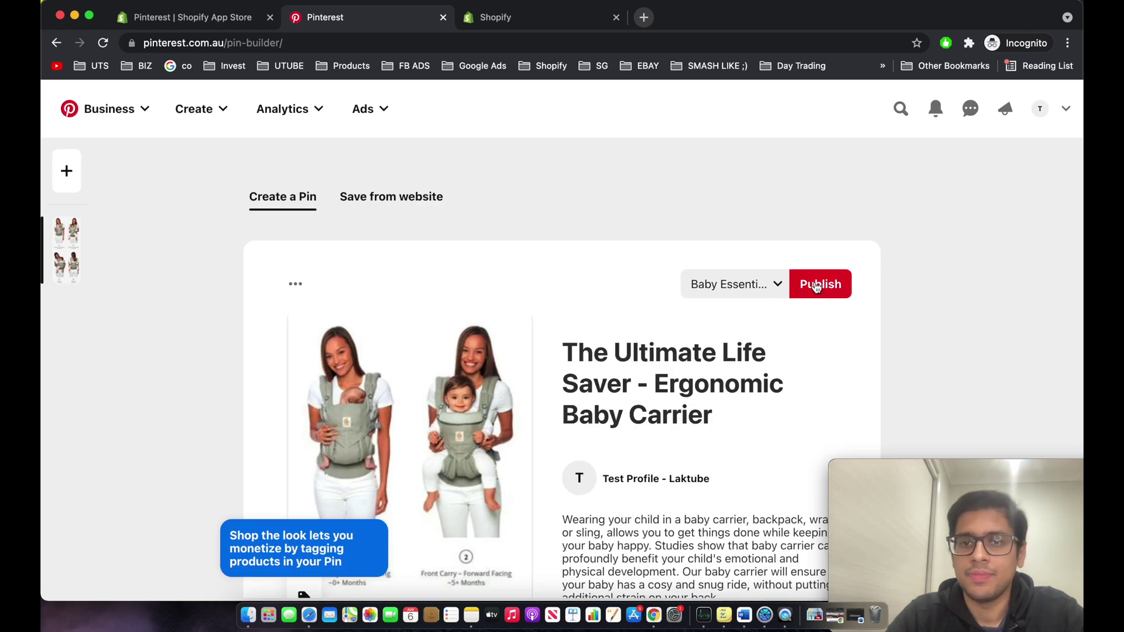
Publish the baby carrier Pin.
scroll(817, 285, down, 1)
click(822, 250)
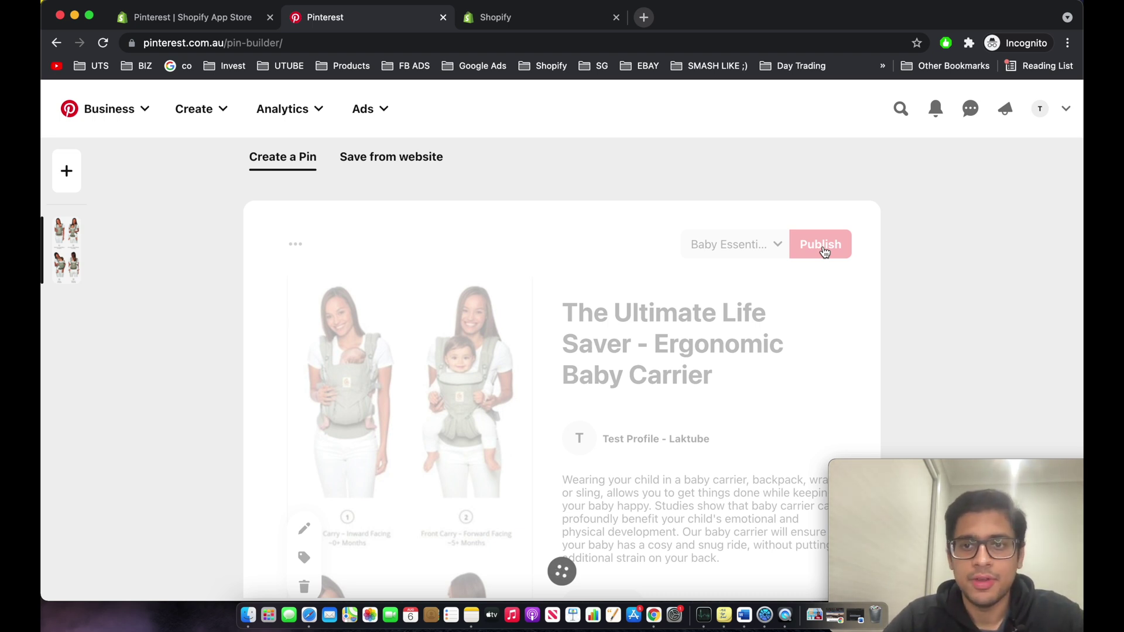
scroll(825, 251, down, 5)
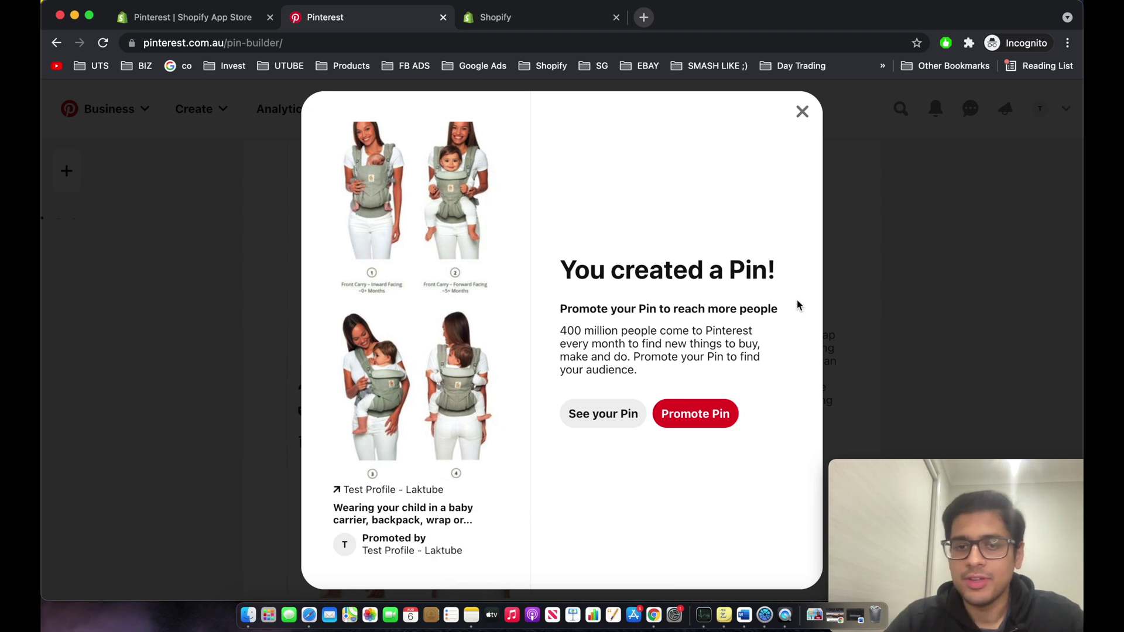
Open the published baby carrier Pin's page and scroll through it.
click(610, 411)
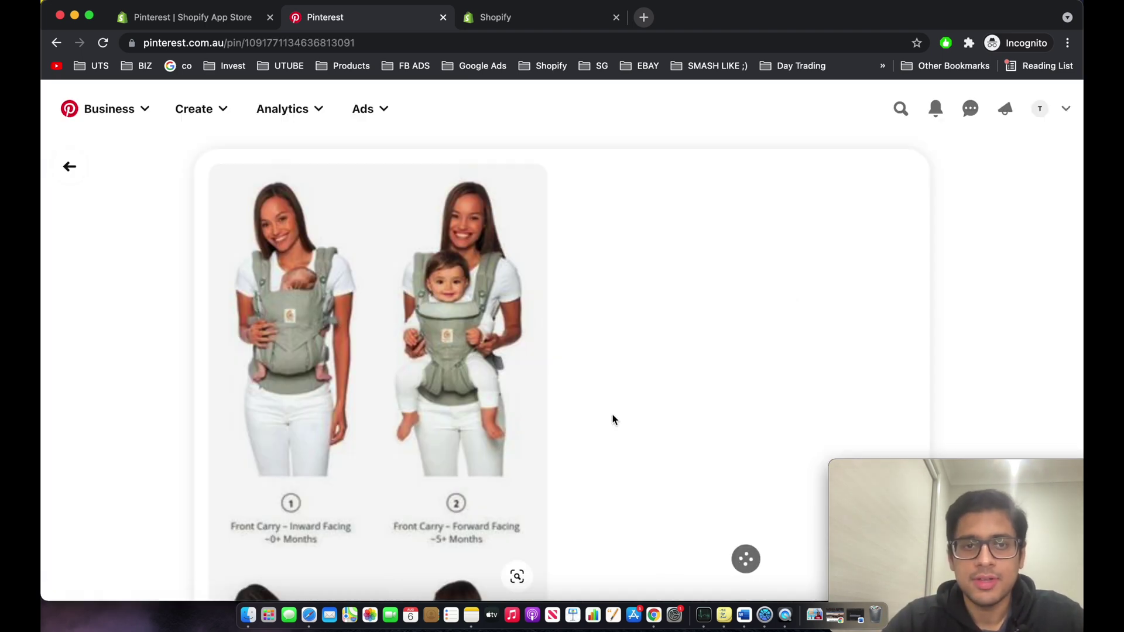
scroll(613, 420, down, 3)
scroll(612, 419, up, 3)
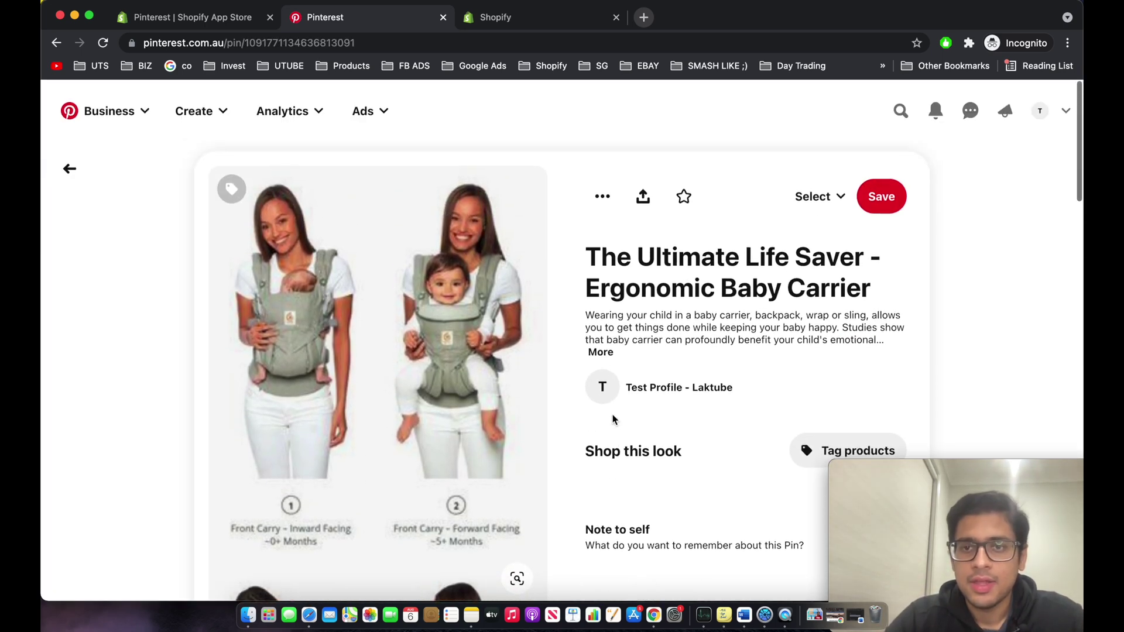
scroll(612, 419, down, 2)
scroll(613, 419, down, 7)
scroll(613, 419, up, 5)
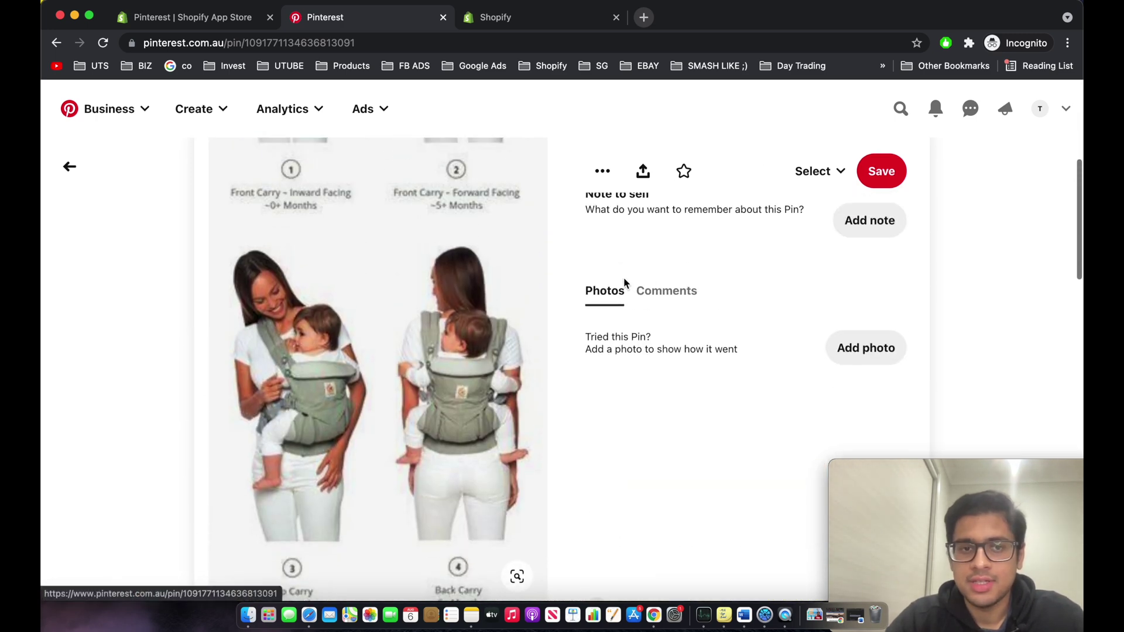
scroll(625, 283, up, 5)
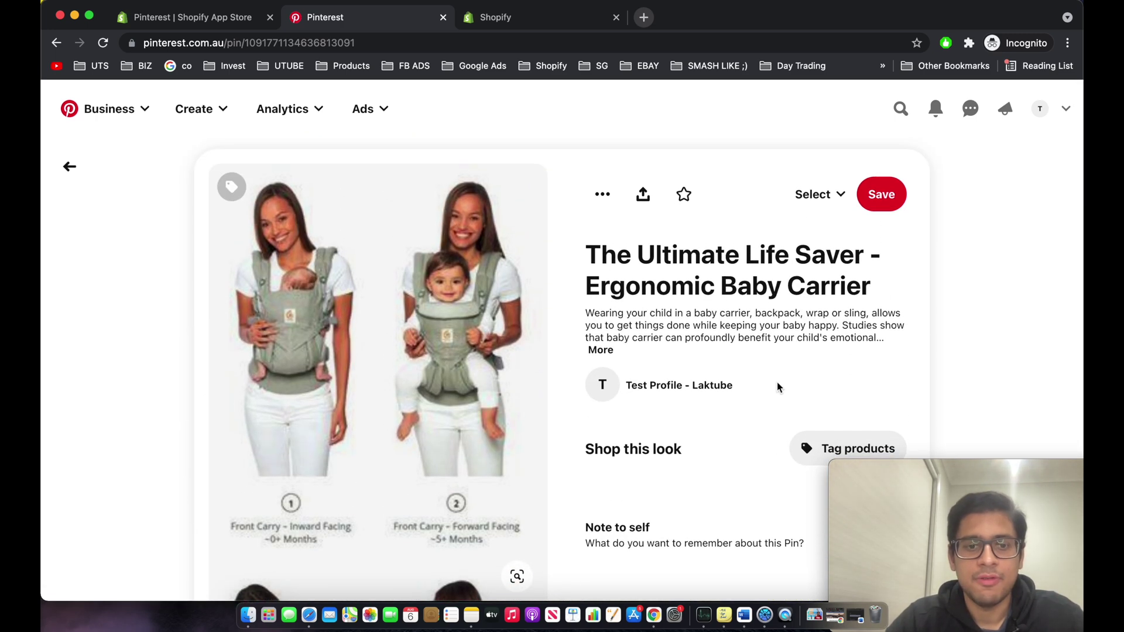
scroll(777, 387, down, 1)
scroll(777, 386, down, 1)
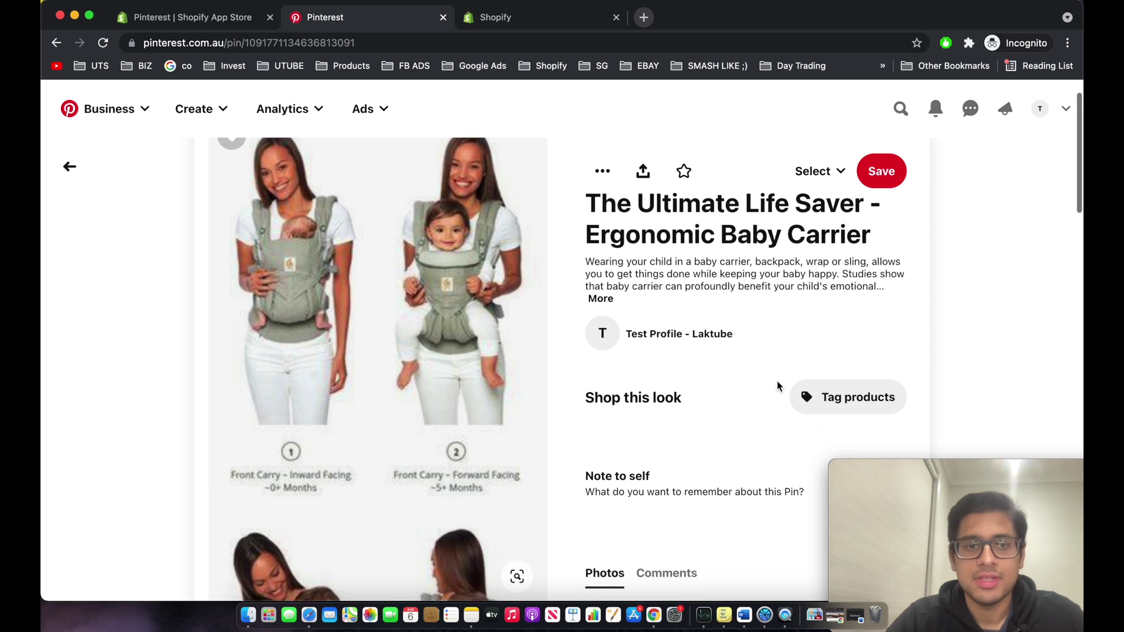
scroll(777, 385, down, 1)
scroll(777, 385, up, 1)
scroll(777, 386, down, 4)
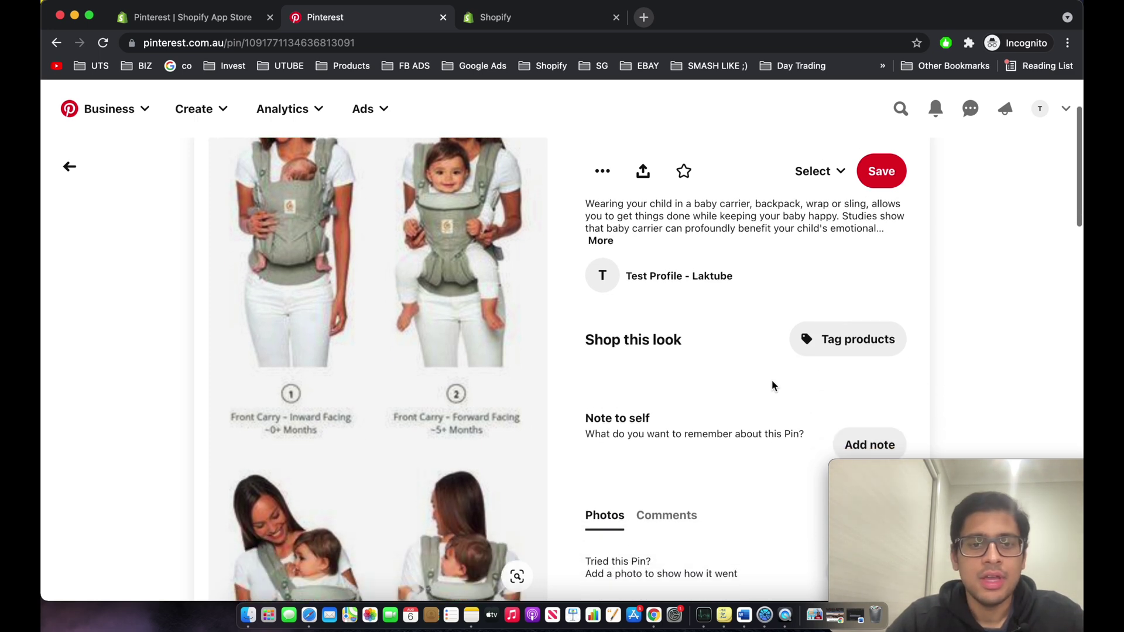
scroll(347, 414, up, 1)
scroll(347, 414, down, 5)
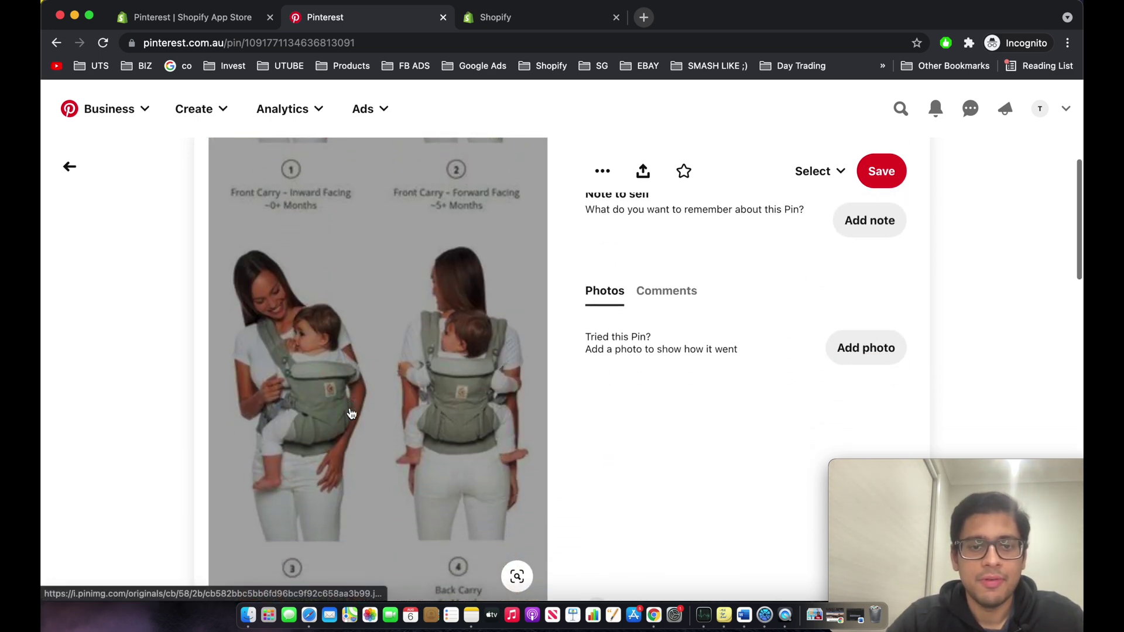
scroll(658, 468, down, 2)
scroll(658, 469, up, 7)
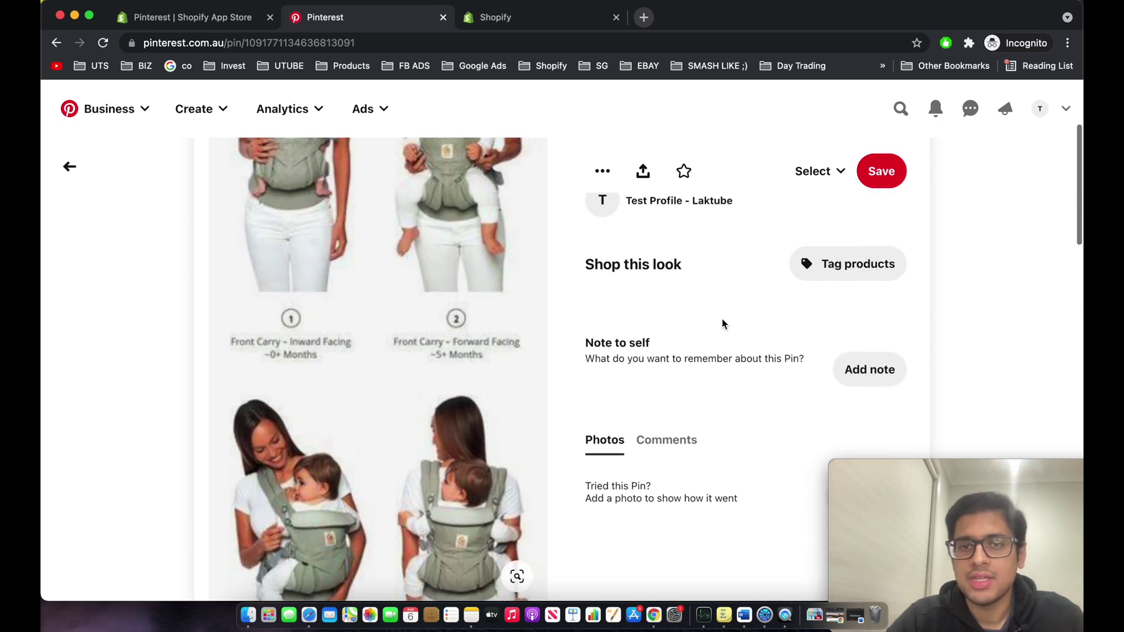
scroll(726, 316, up, 2)
Expand the Pin's full description, then bring up the Create menu.
click(600, 348)
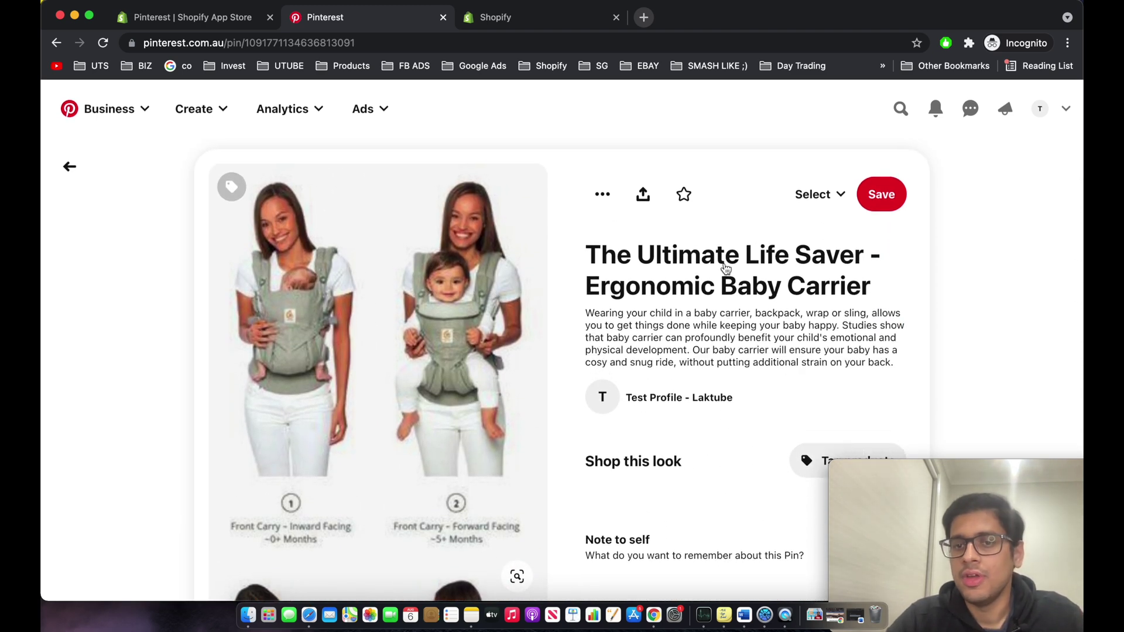
scroll(674, 277, down, 2)
scroll(675, 276, up, 2)
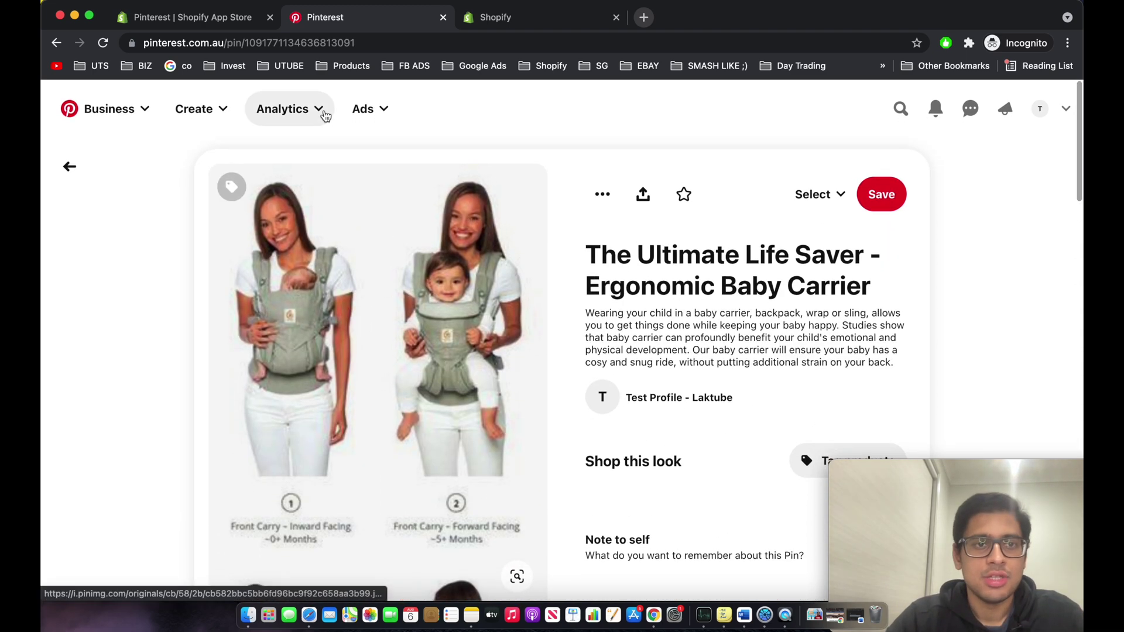
click(208, 111)
Start a new Pin and upload Video .mp4 from the Pins folder as its media.
click(201, 151)
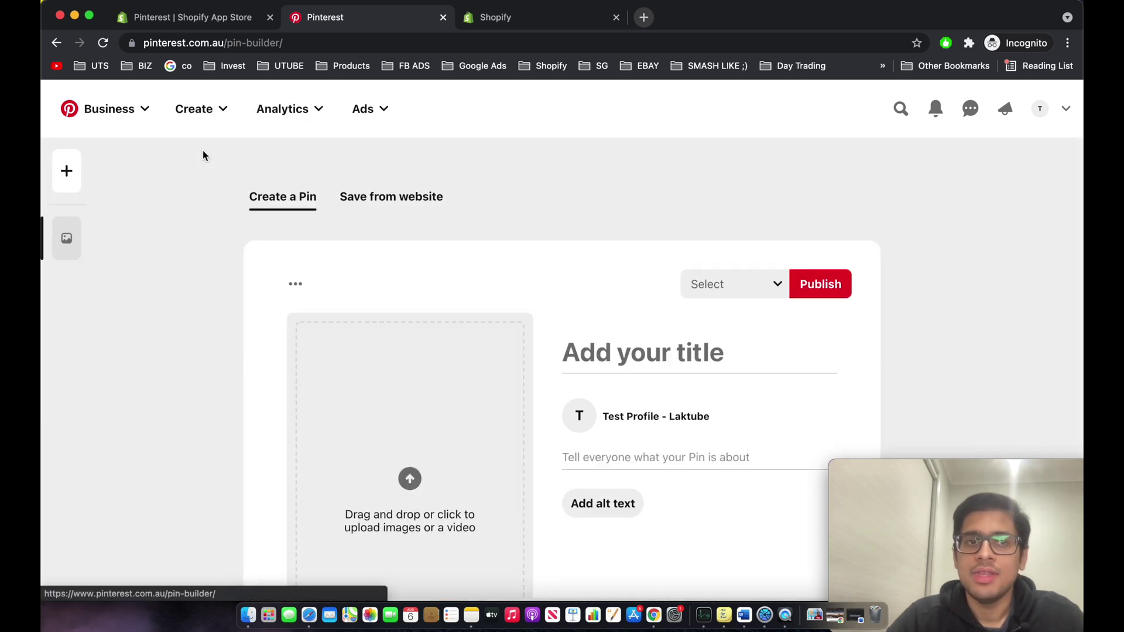
scroll(324, 214, down, 2)
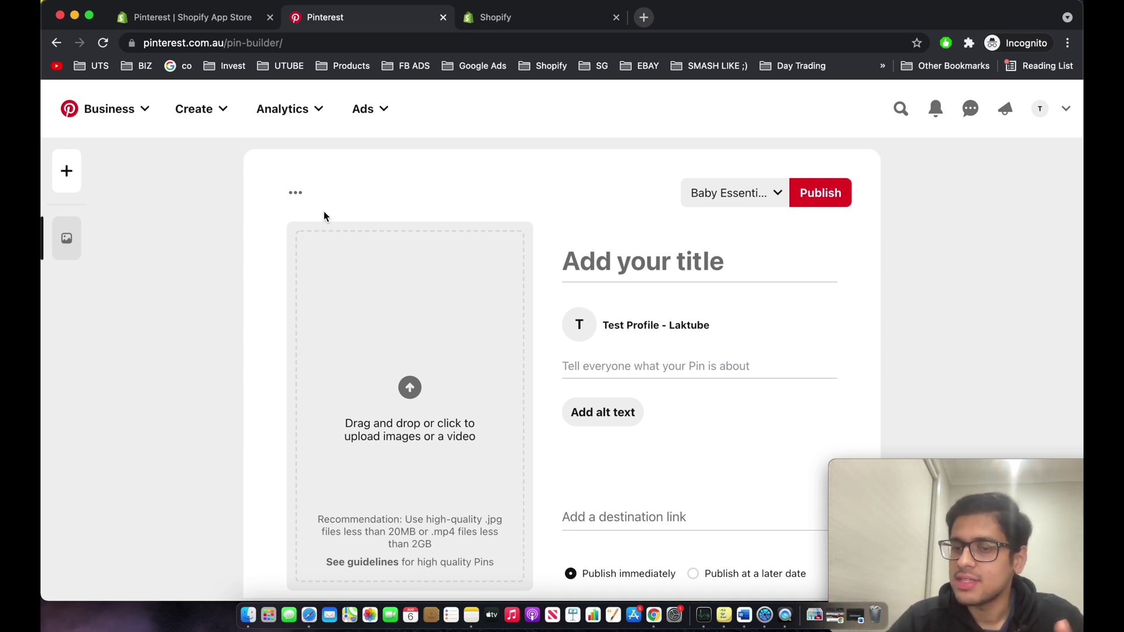
click(403, 396)
double_click(440, 209)
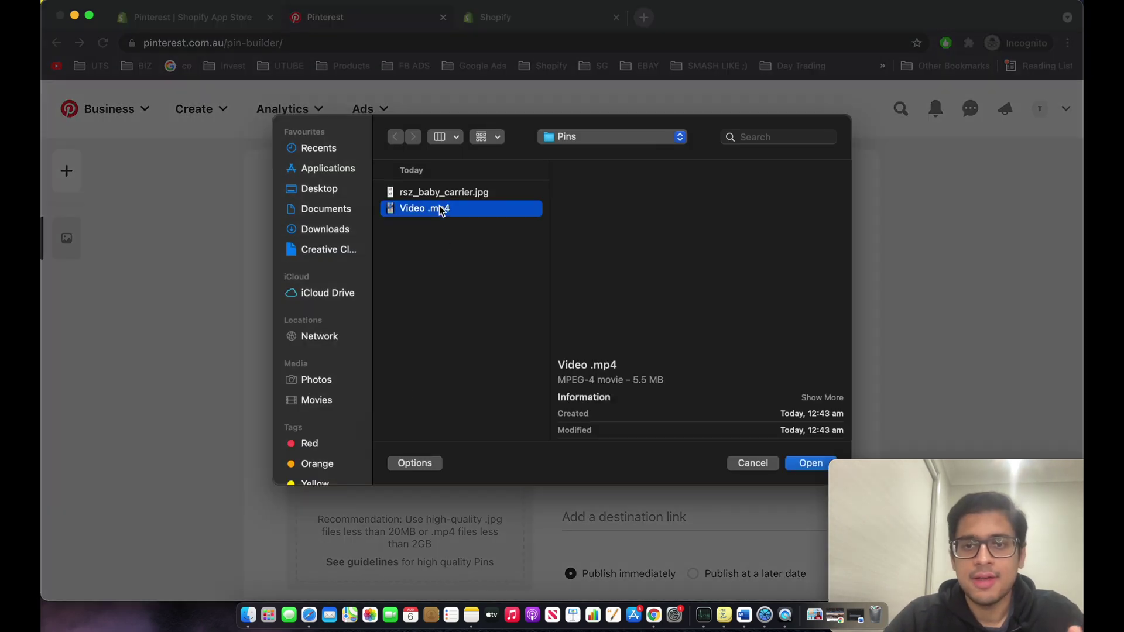
scroll(499, 373, down, 3)
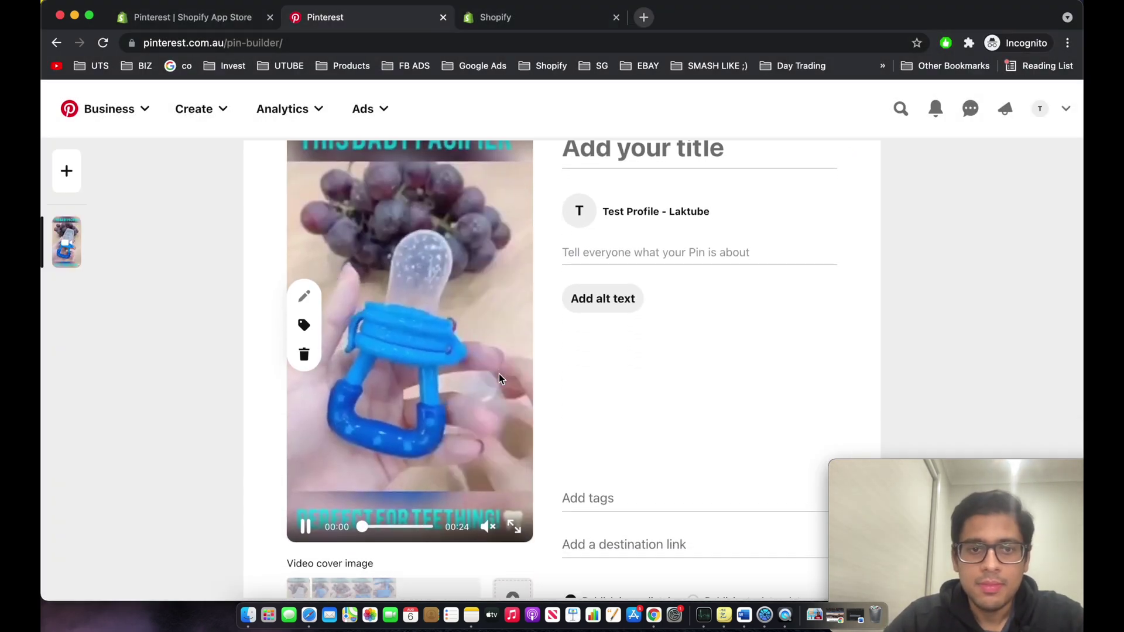
scroll(525, 413, up, 1)
scroll(532, 436, up, 1)
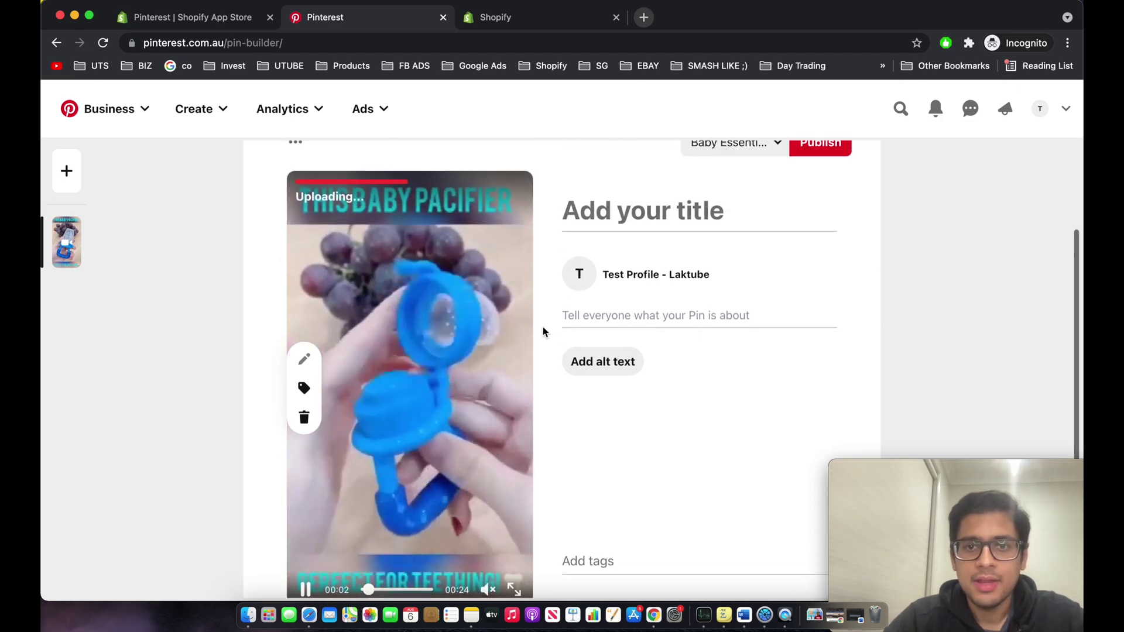
Copy the title 'The Perfect Gift - Baby Food Pacifier' from Word into the pin title.
click(856, 615)
scroll(561, 432, down, 1)
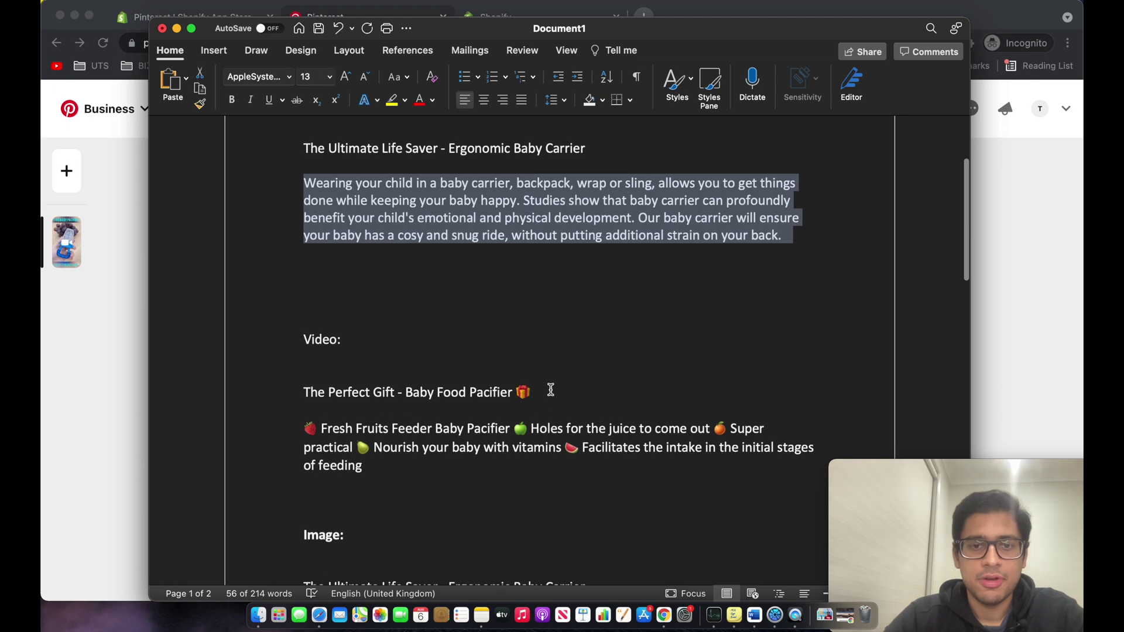
click(249, 389)
key(super+c)
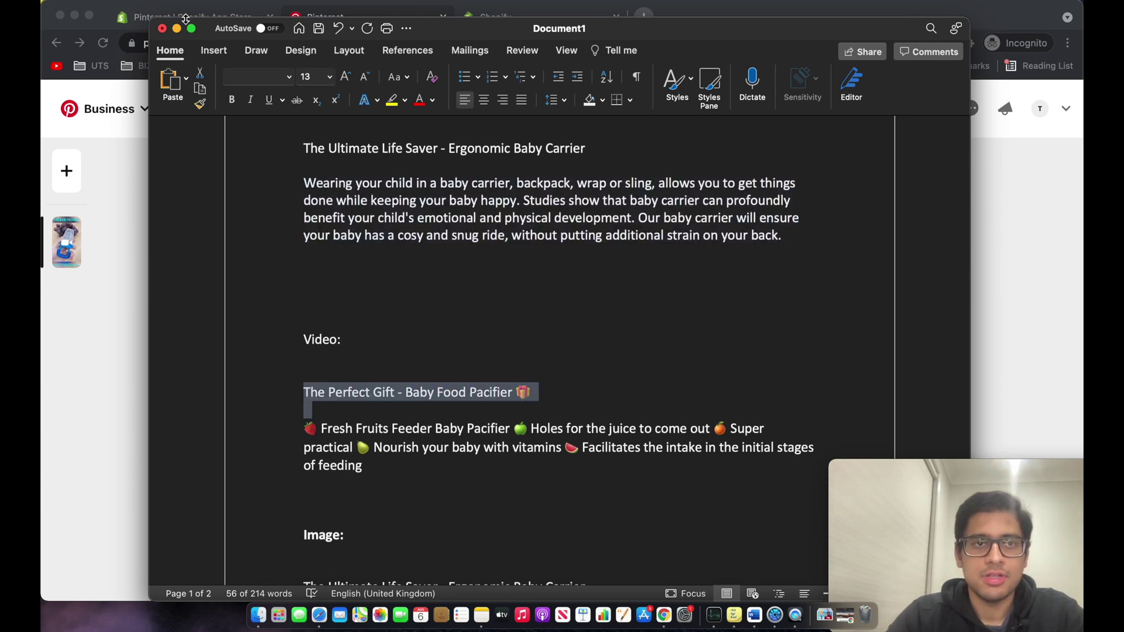
click(177, 33)
click(657, 216)
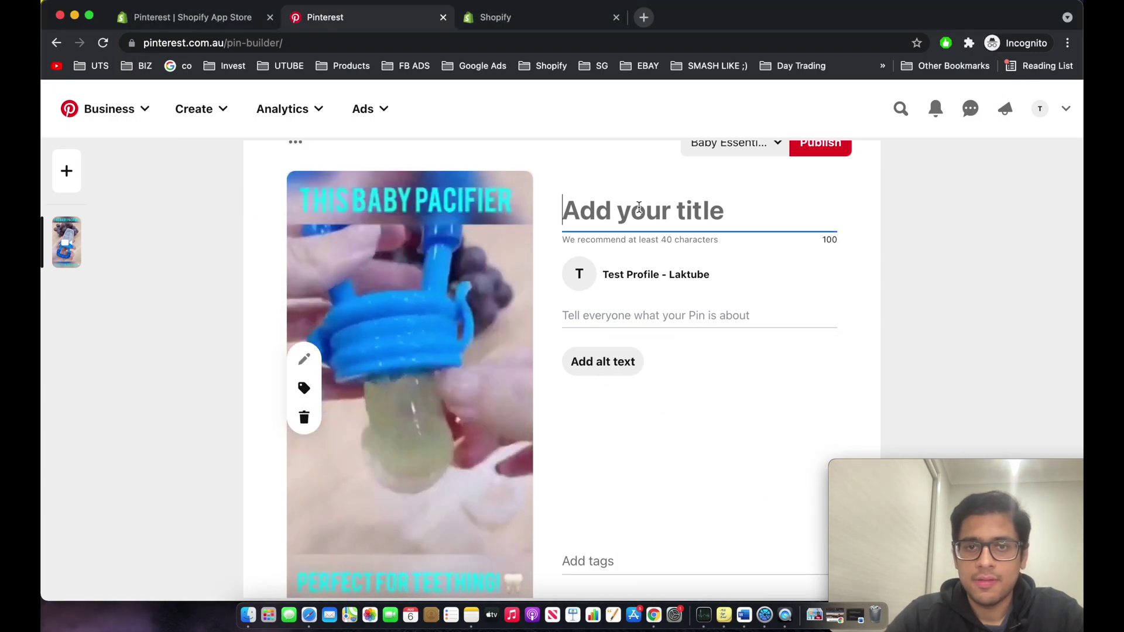
key(super+v)
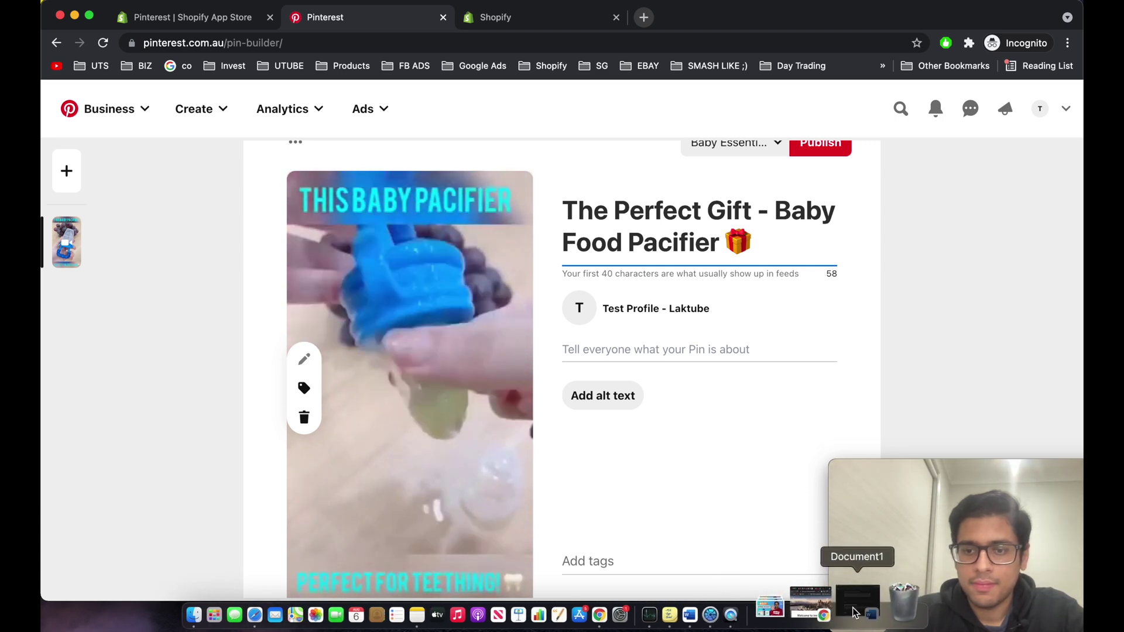
Copy the pacifier description paragraph from Word into the pin description.
click(855, 614)
double_click(274, 423)
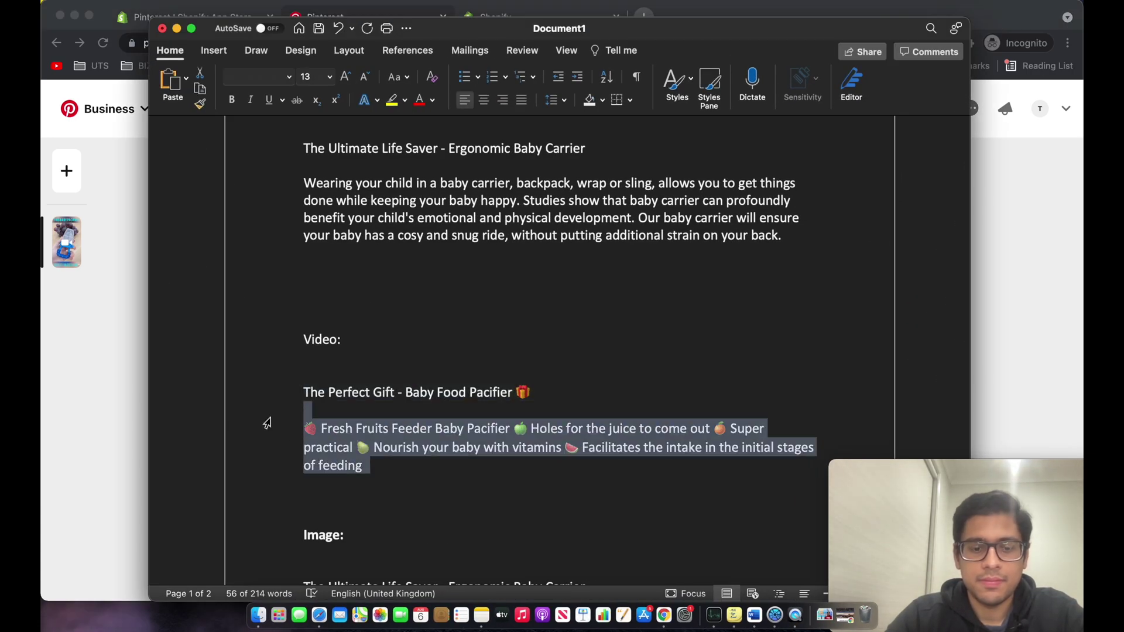
click(177, 28)
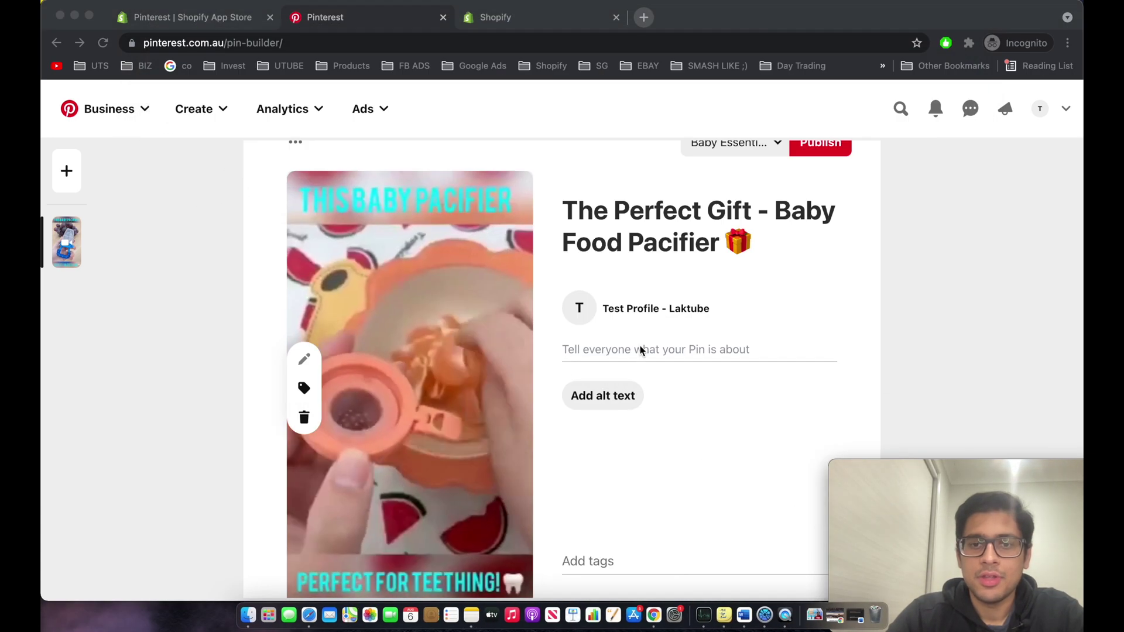
click(640, 345)
text(🍓 Fresh Fruits Feeder Baby Pacifier 🍏 Holes for the juice to come out 🍊 Super practical 🍐 Nourish your baby with vitamins 🍉 Facilitates the intake in the initial stages of feeding)
scroll(642, 469, up, 1)
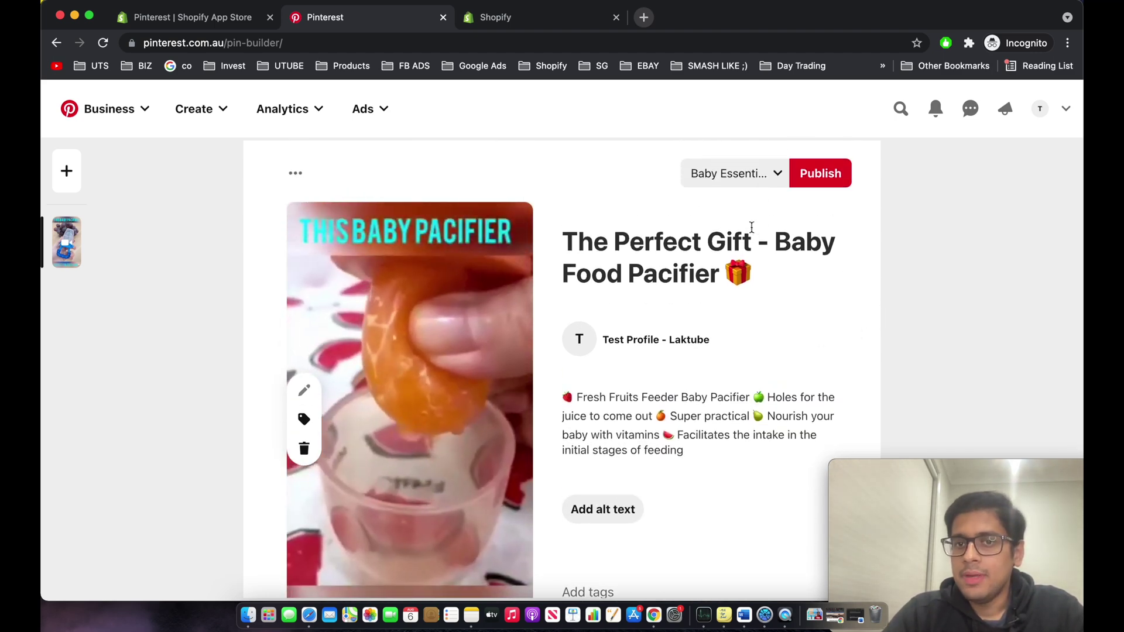
scroll(749, 231, down, 3)
scroll(749, 228, up, 1)
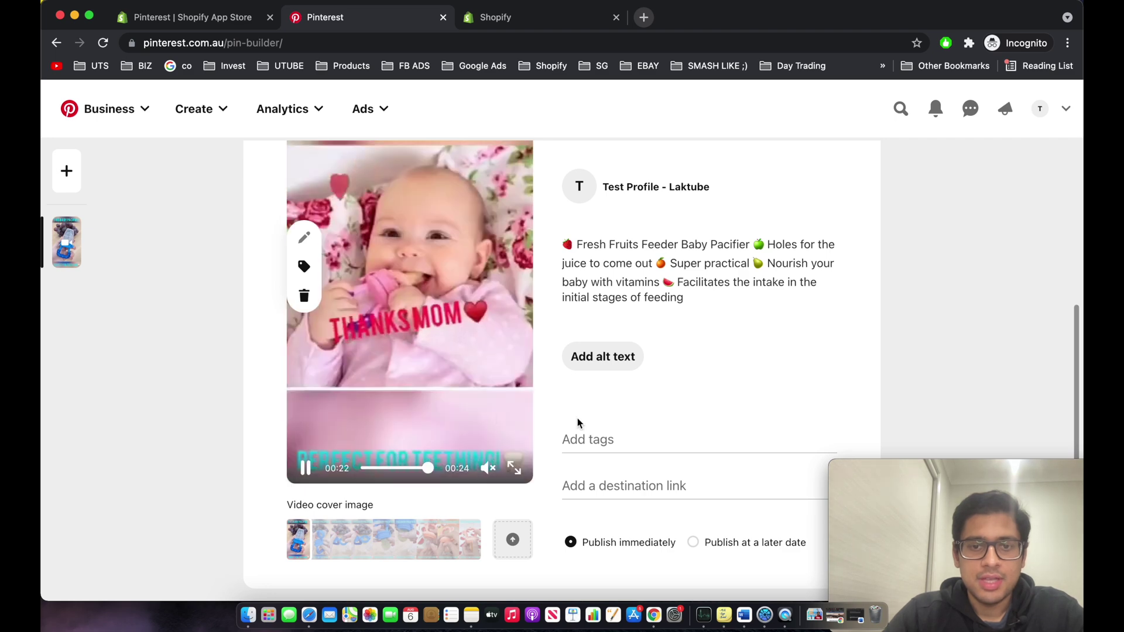
scroll(527, 280, up, 1)
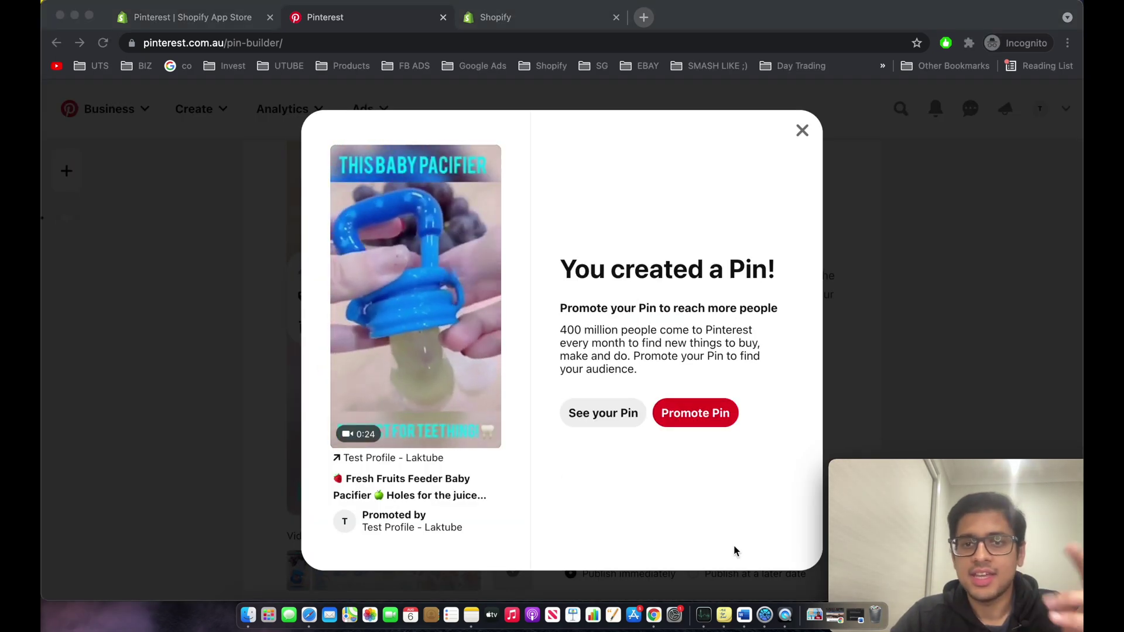
View the pacifier video Pin, then return to the Test Profile - Laktube saved page.
click(608, 416)
scroll(603, 410, down, 2)
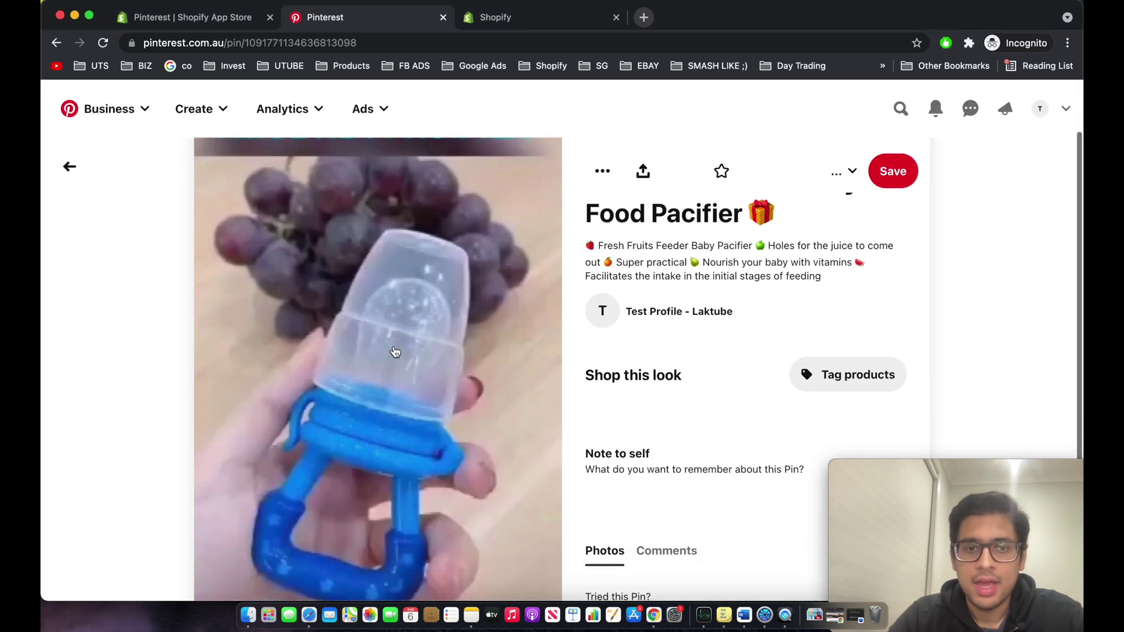
scroll(393, 354, down, 2)
scroll(391, 357, up, 3)
scroll(389, 358, down, 2)
scroll(390, 360, up, 2)
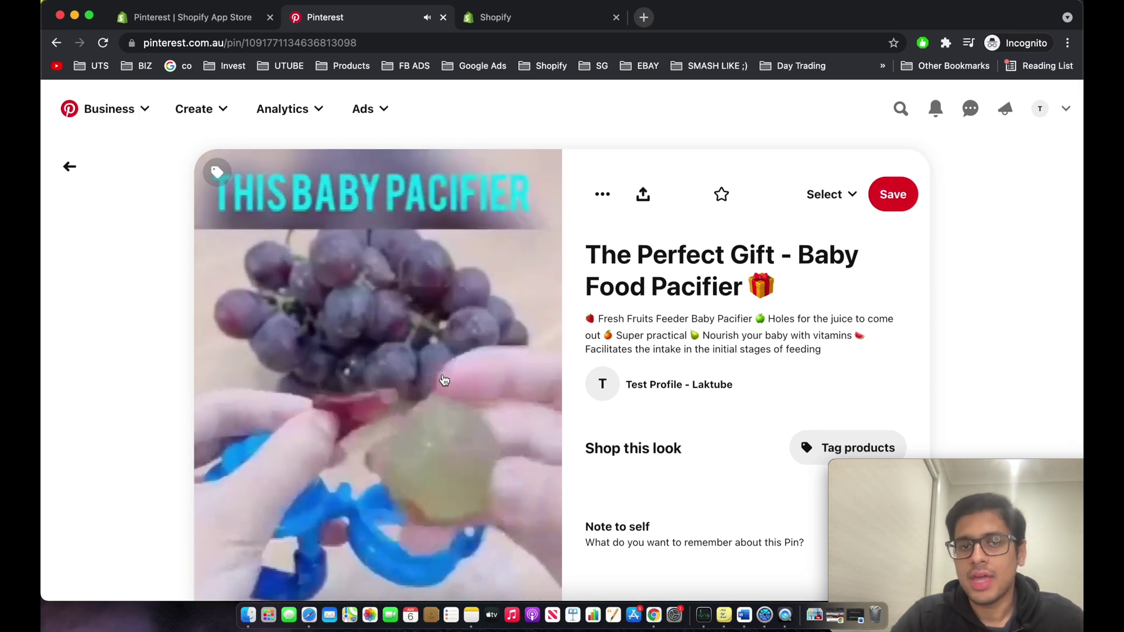
scroll(444, 380, down, 1)
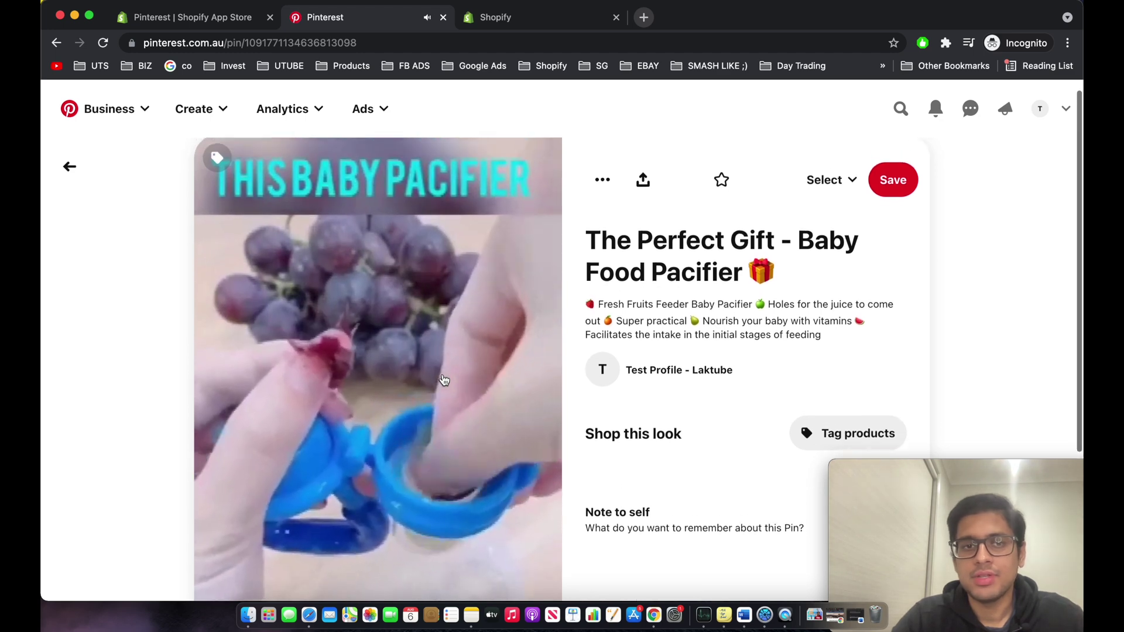
scroll(481, 302, up, 1)
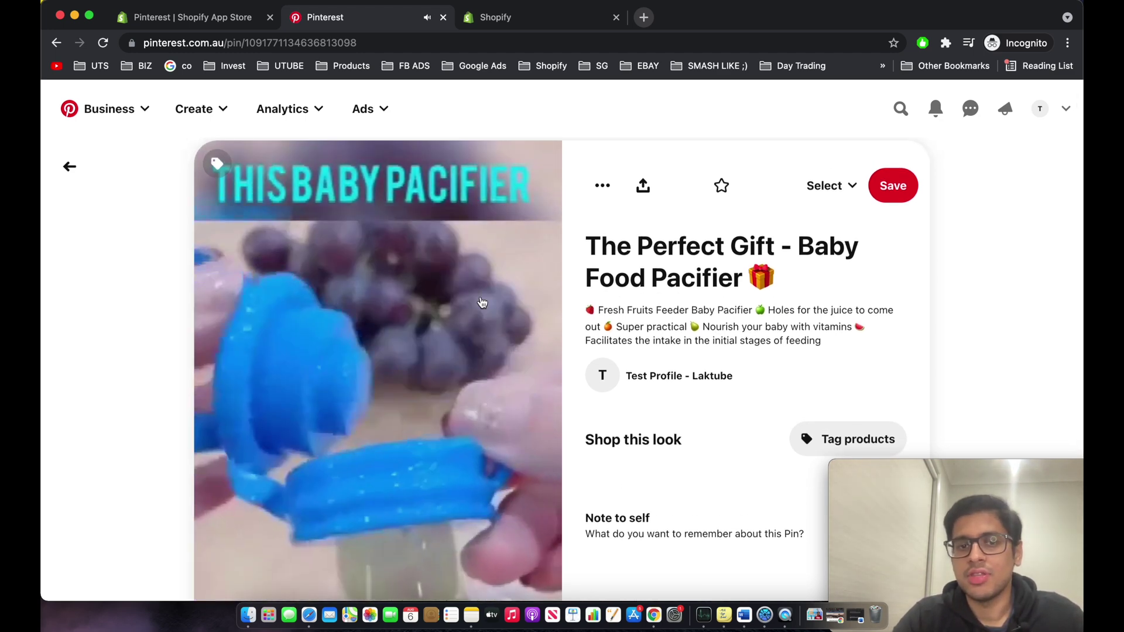
scroll(456, 386, down, 4)
scroll(434, 431, up, 4)
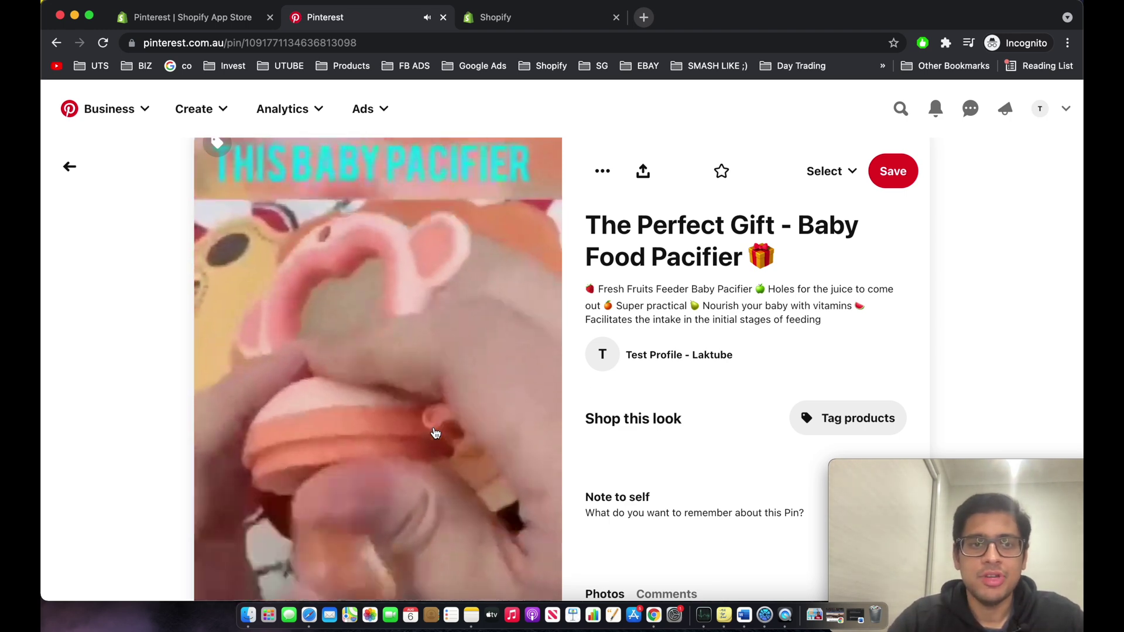
scroll(406, 400, down, 2)
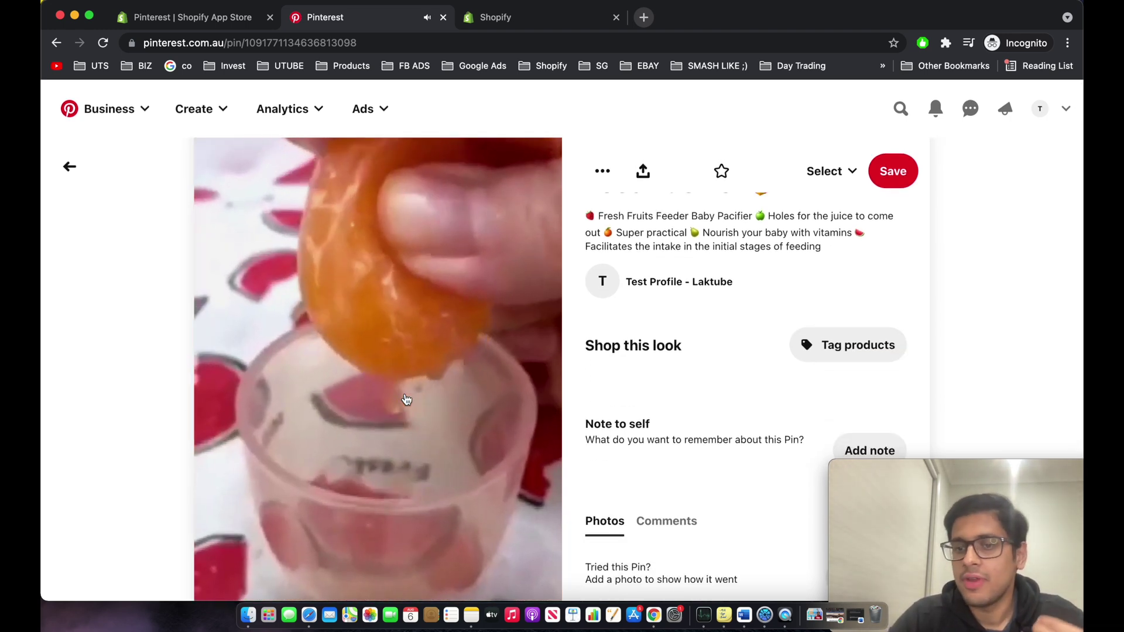
scroll(406, 399, up, 3)
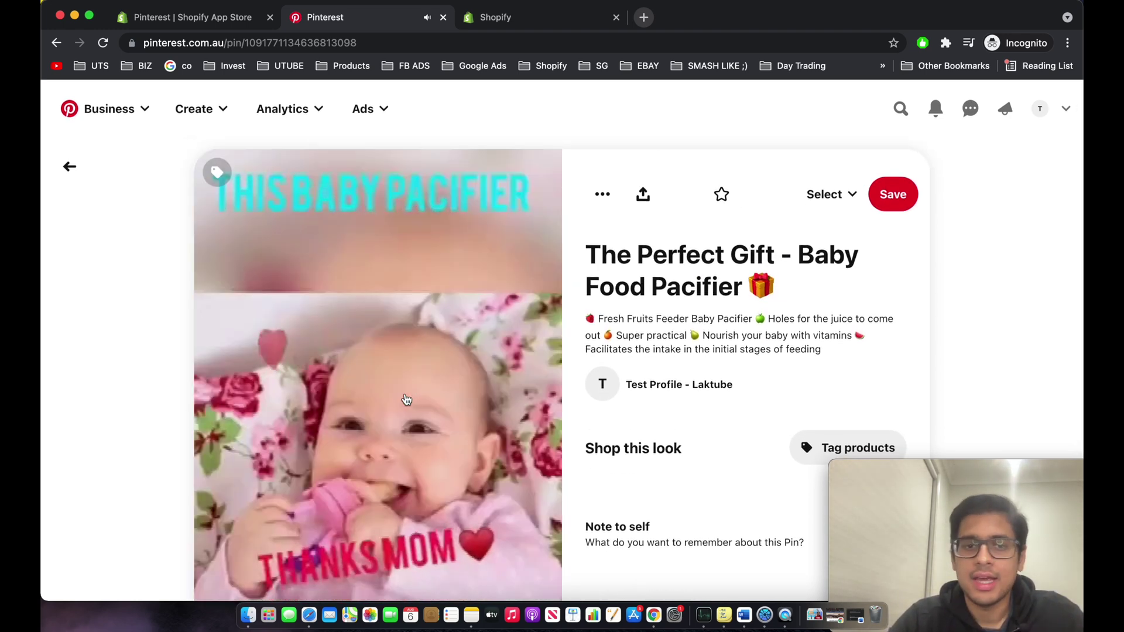
scroll(406, 399, down, 4)
scroll(407, 399, up, 1)
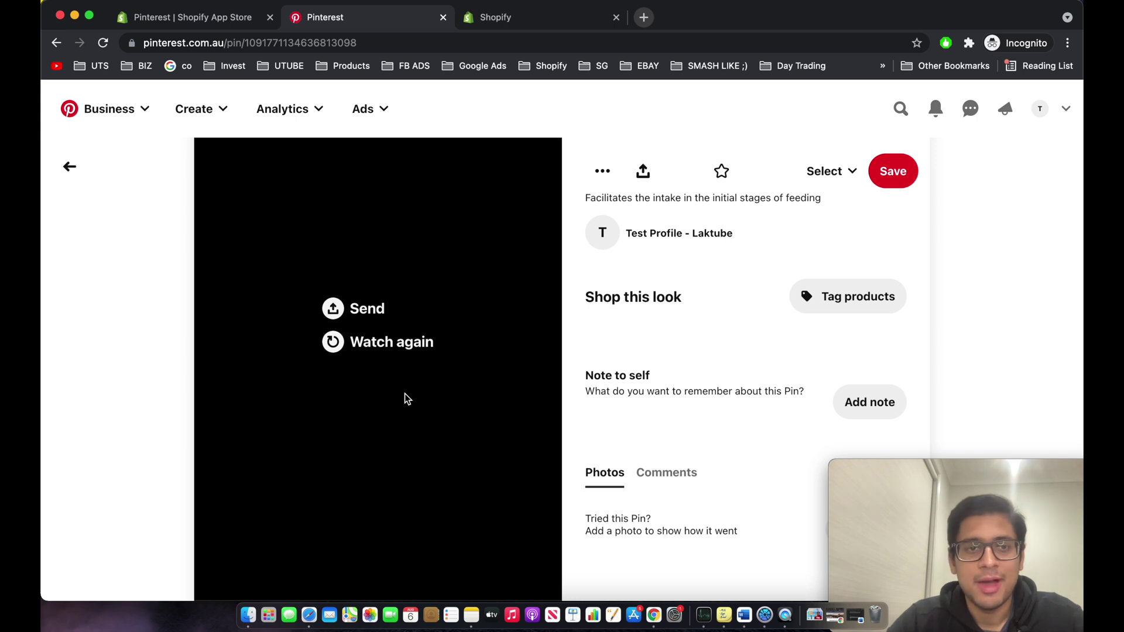
scroll(407, 400, up, 2)
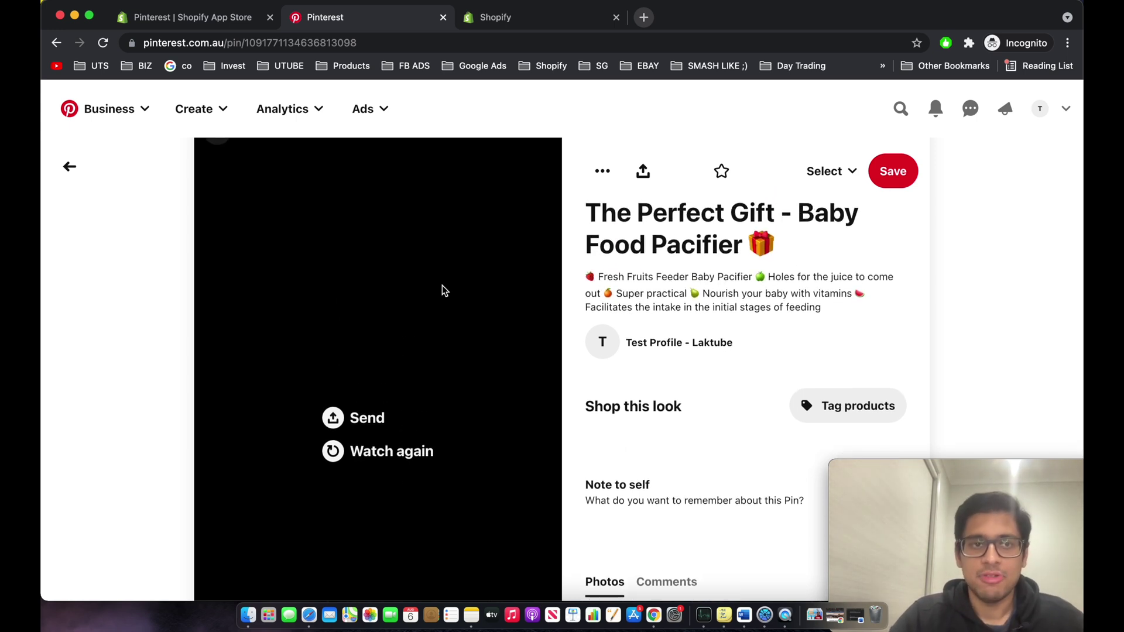
scroll(416, 209, up, 1)
click(649, 372)
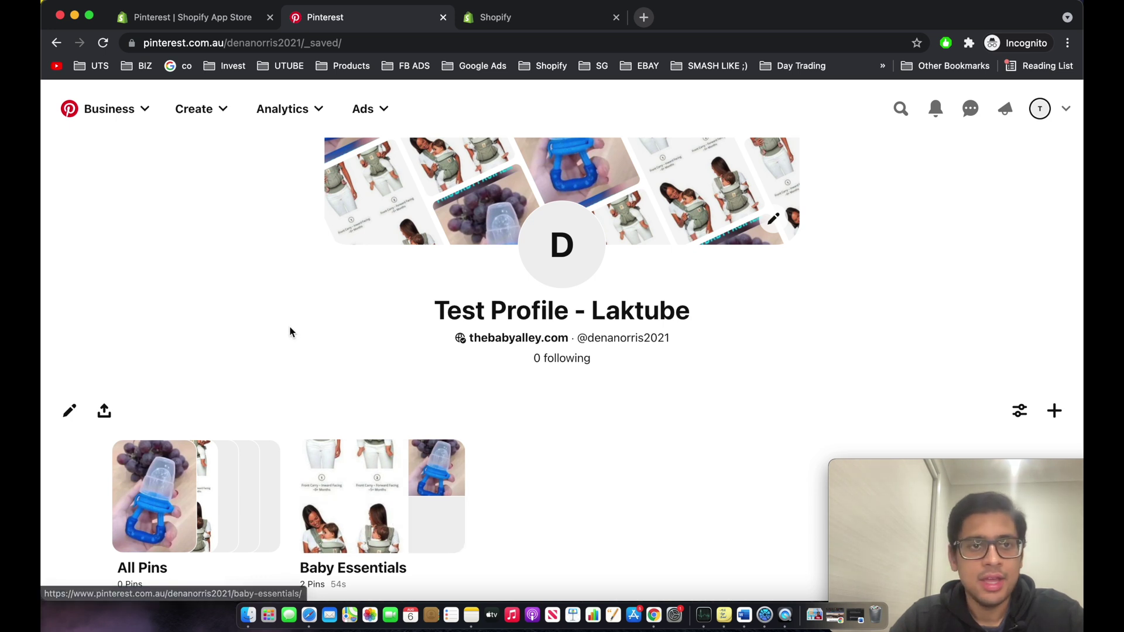
Open the Create menu from the top navigation bar.
click(206, 114)
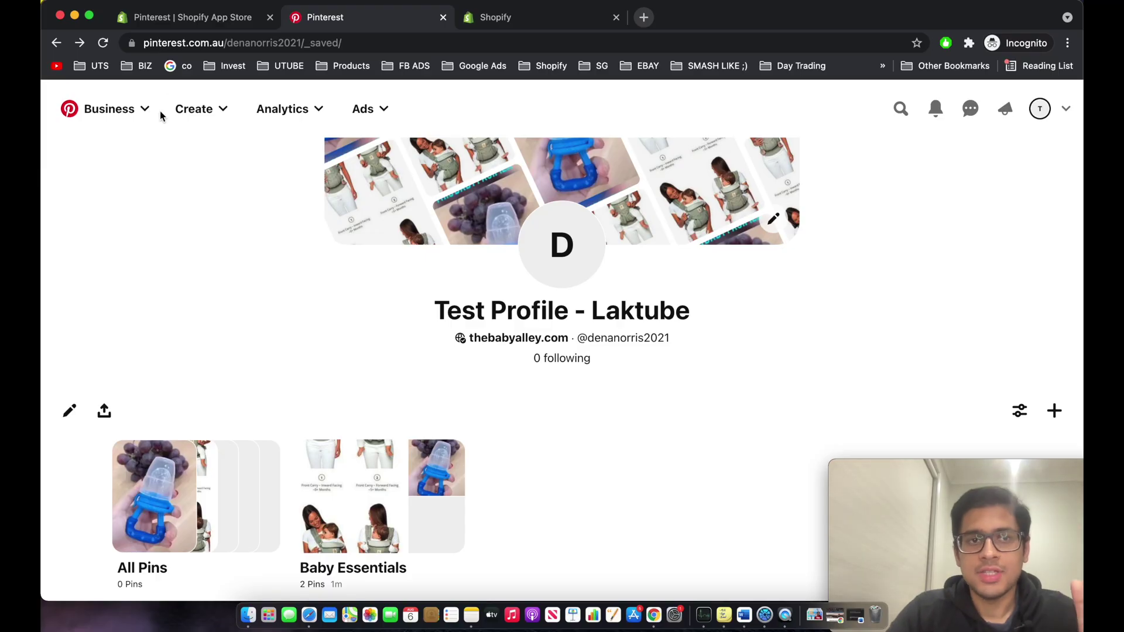
Start a quick-promote ad for the baby carrier Pin chosen from All Pins.
click(196, 110)
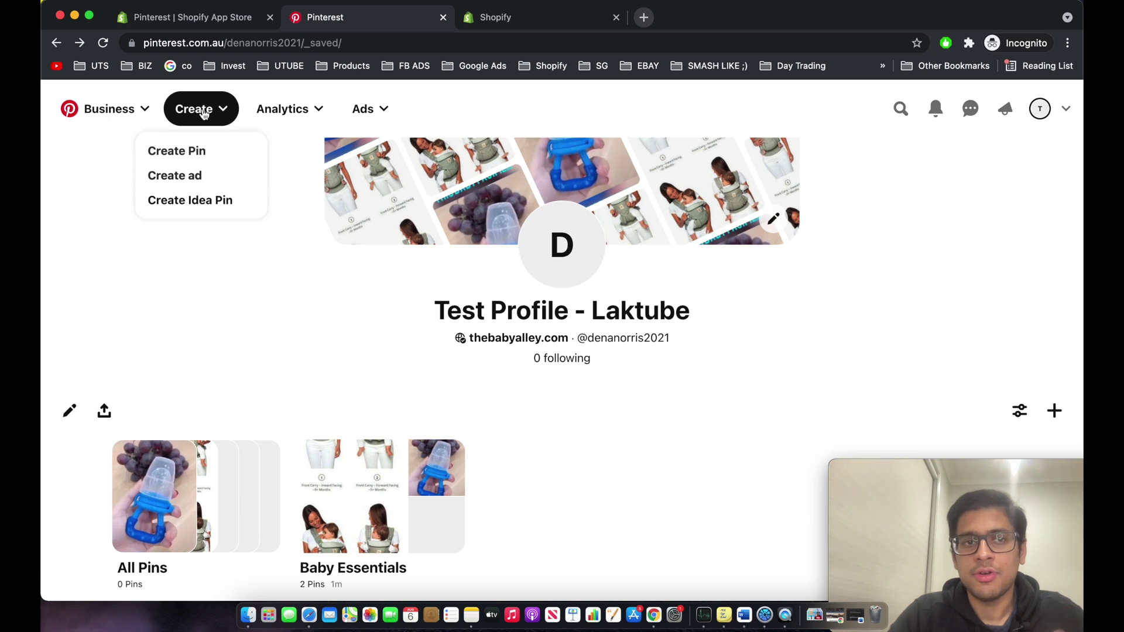
click(194, 175)
click(296, 270)
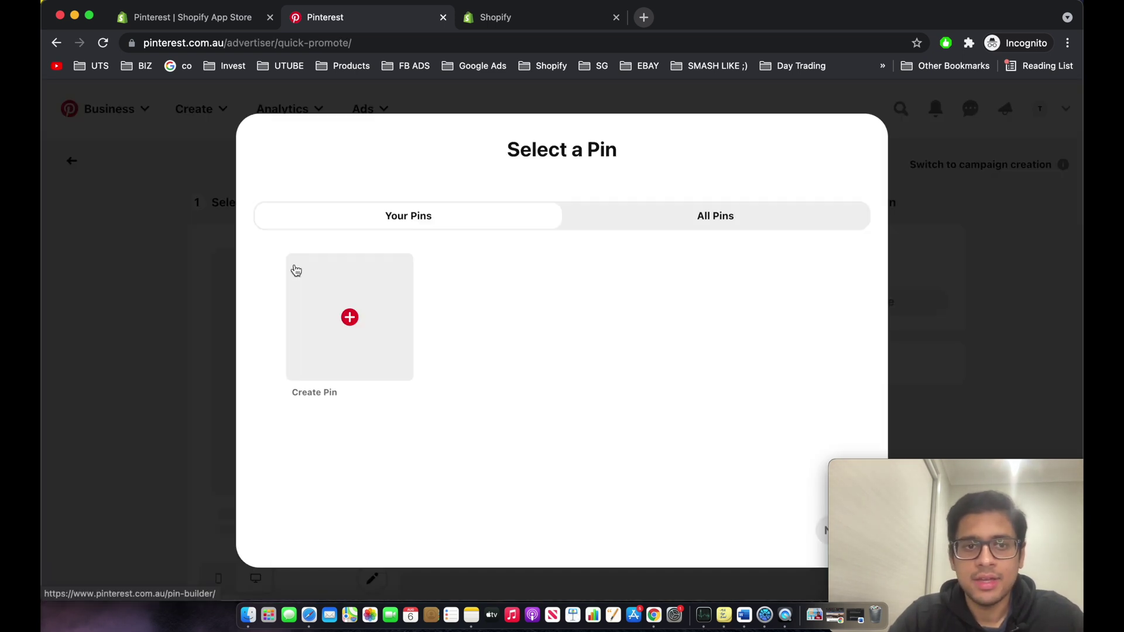
click(634, 226)
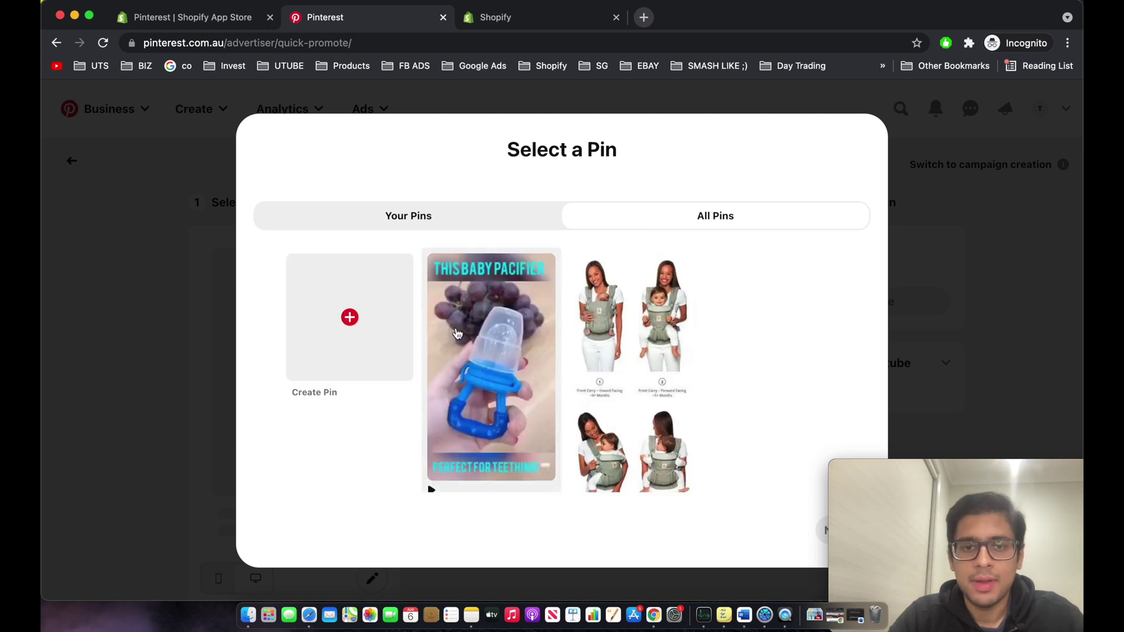
click(646, 319)
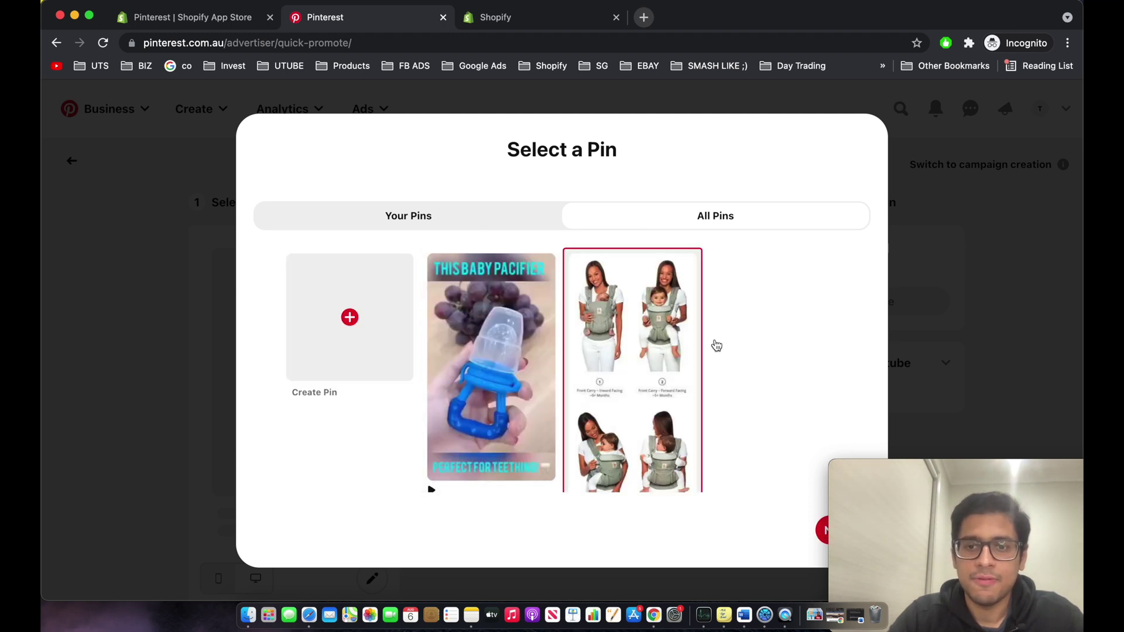
click(824, 532)
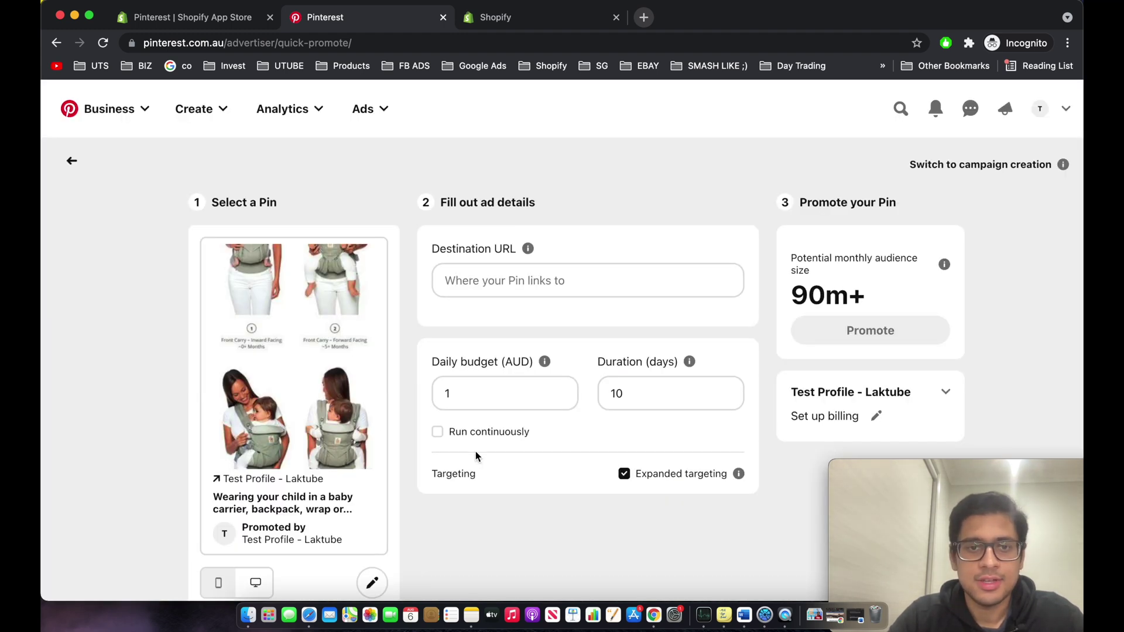
scroll(476, 452, down, 1)
scroll(476, 427, up, 1)
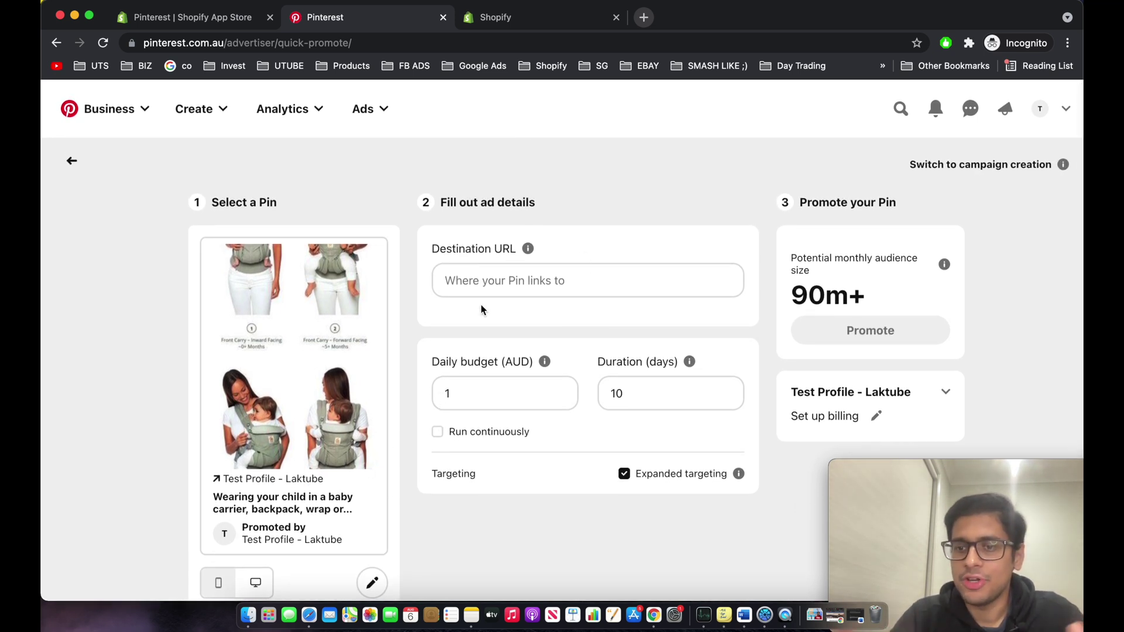
Switch to full Ads Manager campaign creation, dismiss the ad-group tip, and try the Conversions objective.
click(1023, 171)
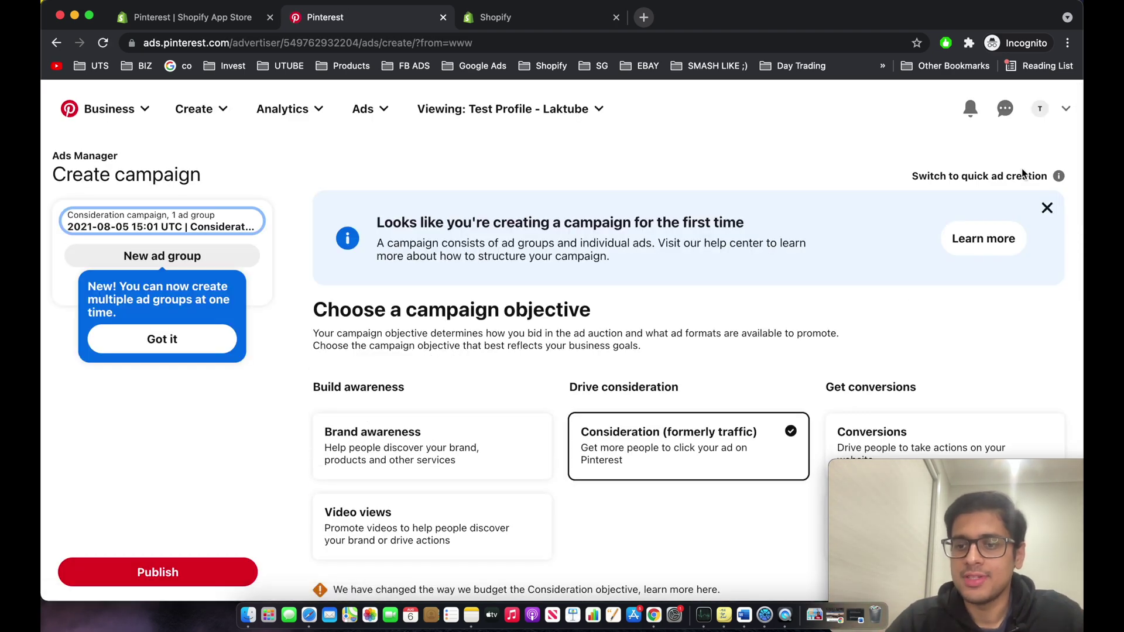
scroll(1022, 171, down, 3)
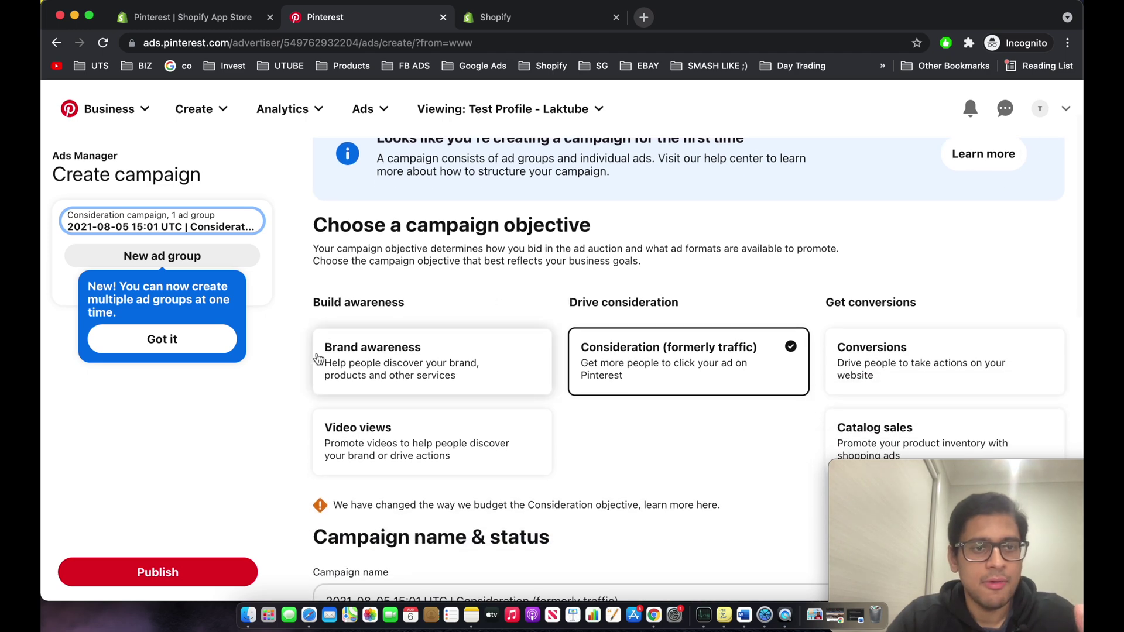
click(182, 351)
scroll(494, 363, up, 4)
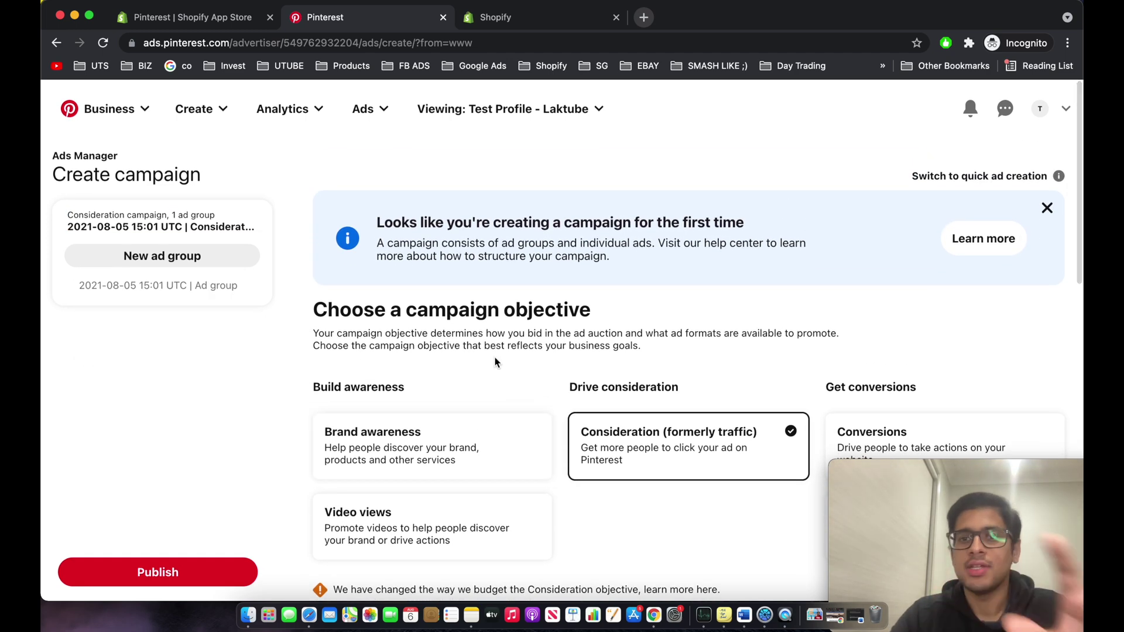
scroll(495, 363, down, 7)
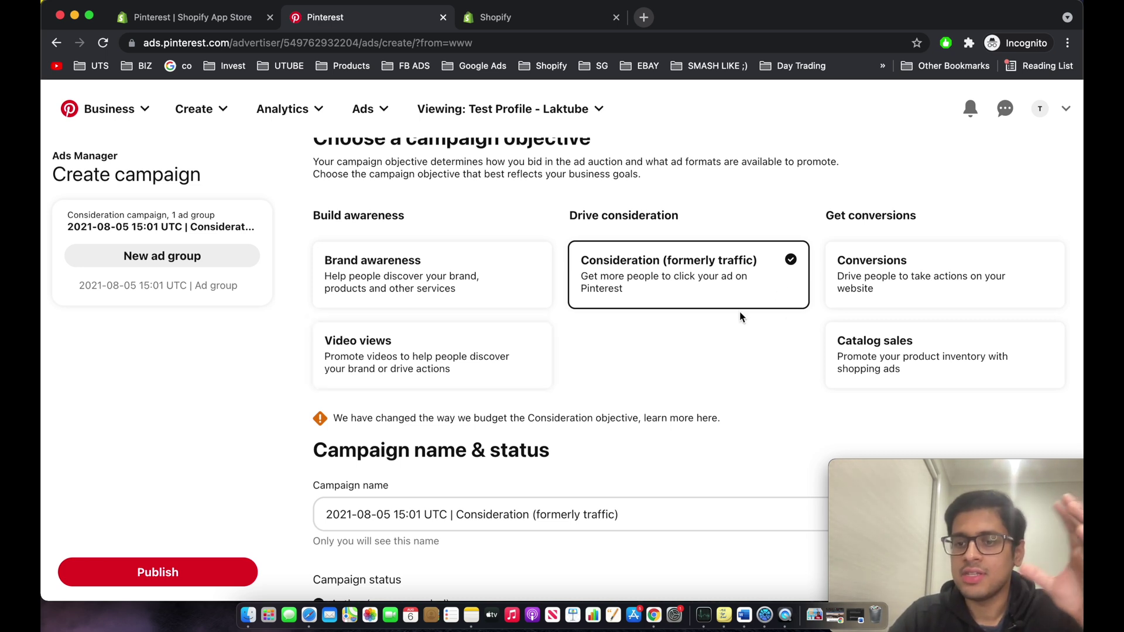
click(1021, 277)
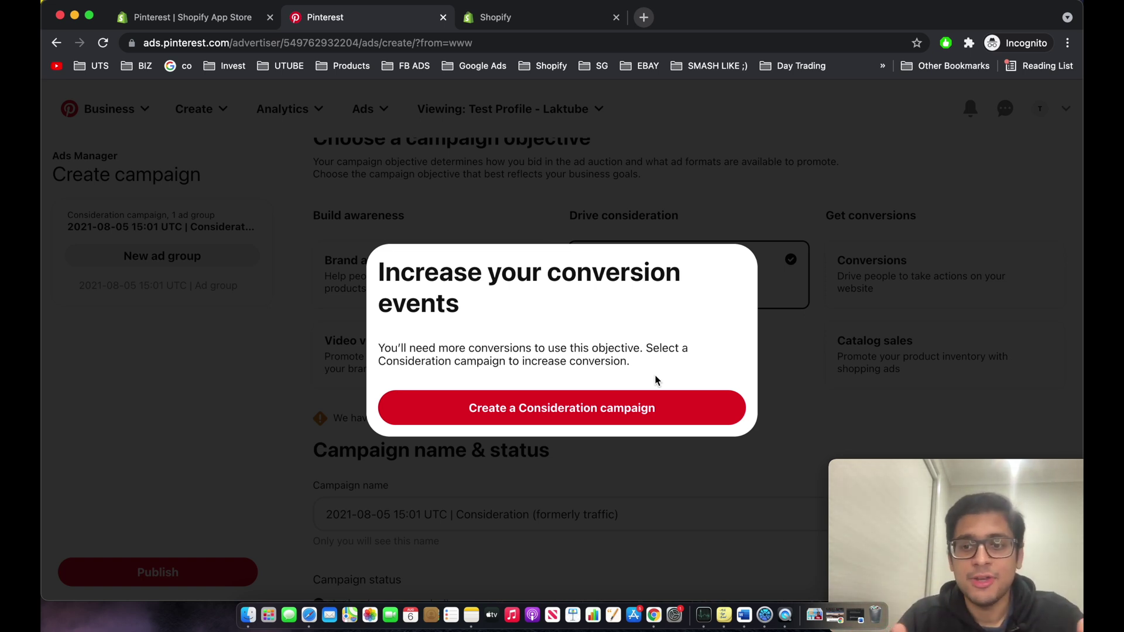
click(649, 165)
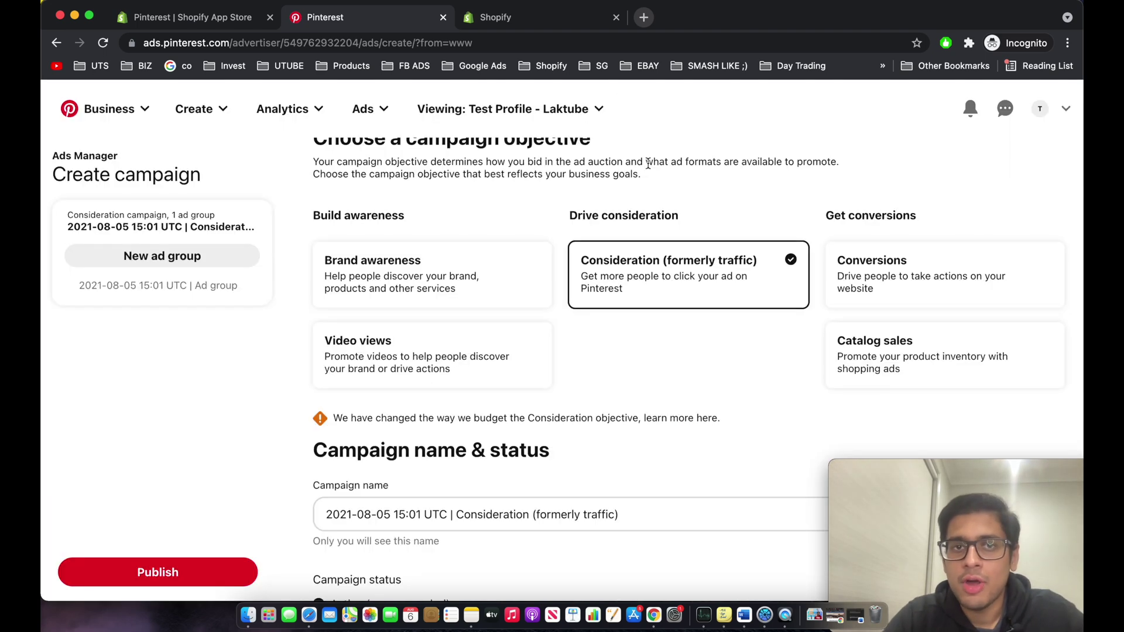
click(559, 19)
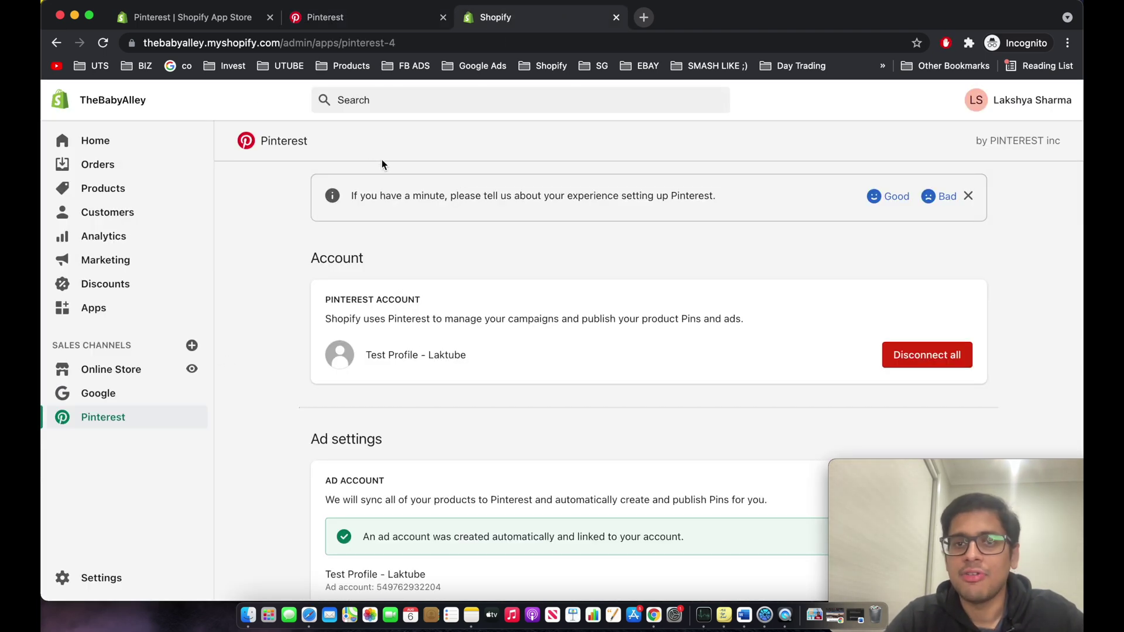
click(325, 17)
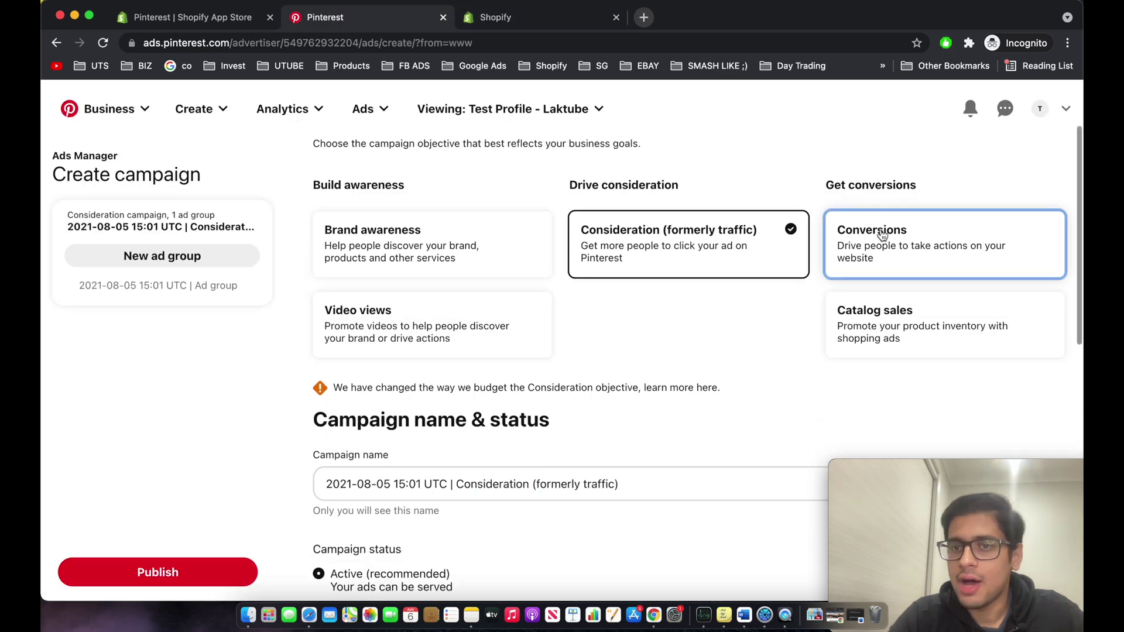
click(878, 231)
click(806, 204)
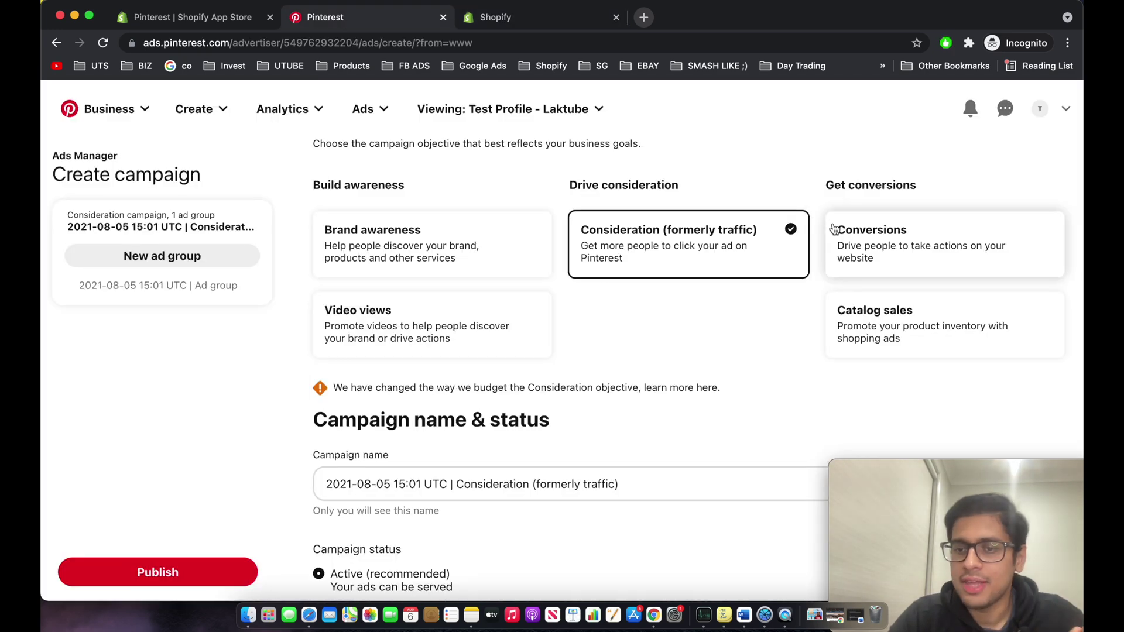
scroll(834, 228, down, 1)
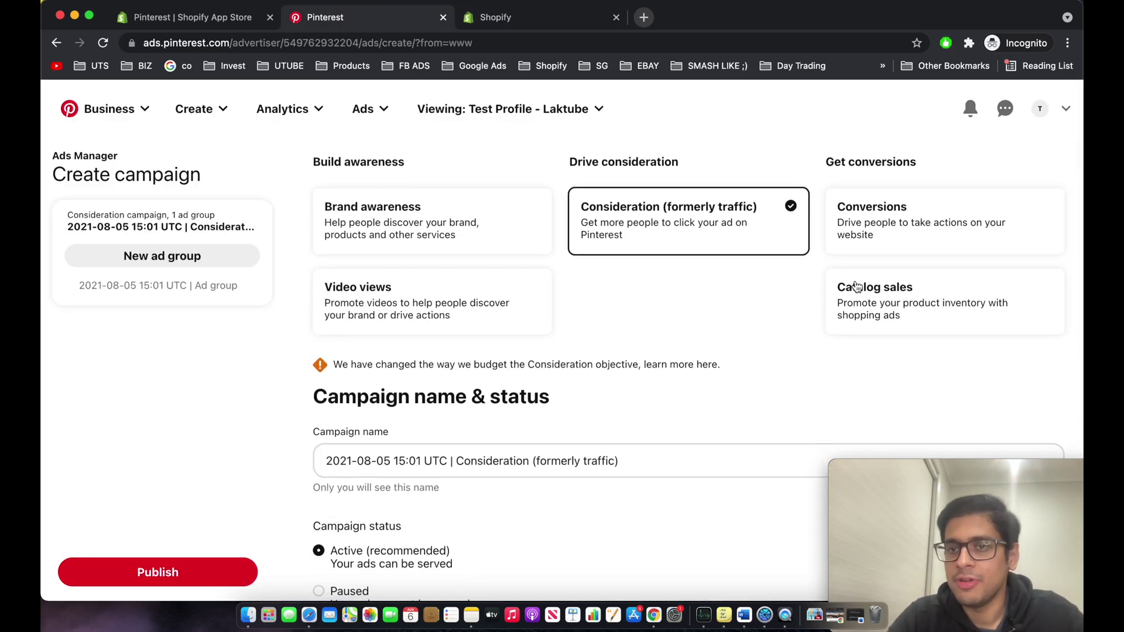
scroll(745, 539, down, 4)
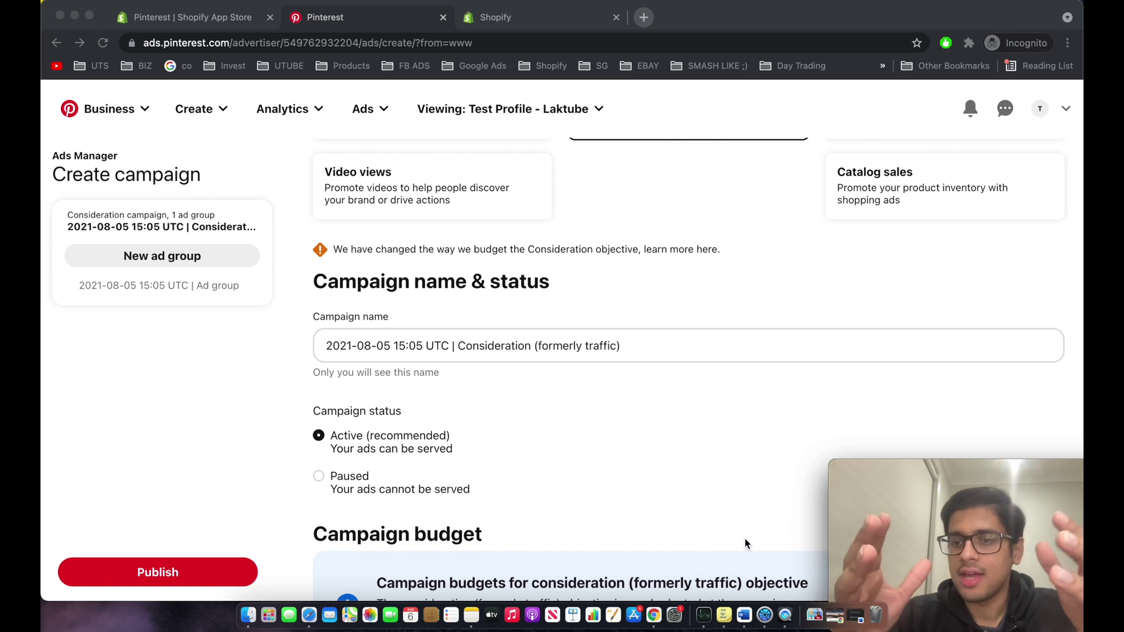
scroll(744, 542, up, 6)
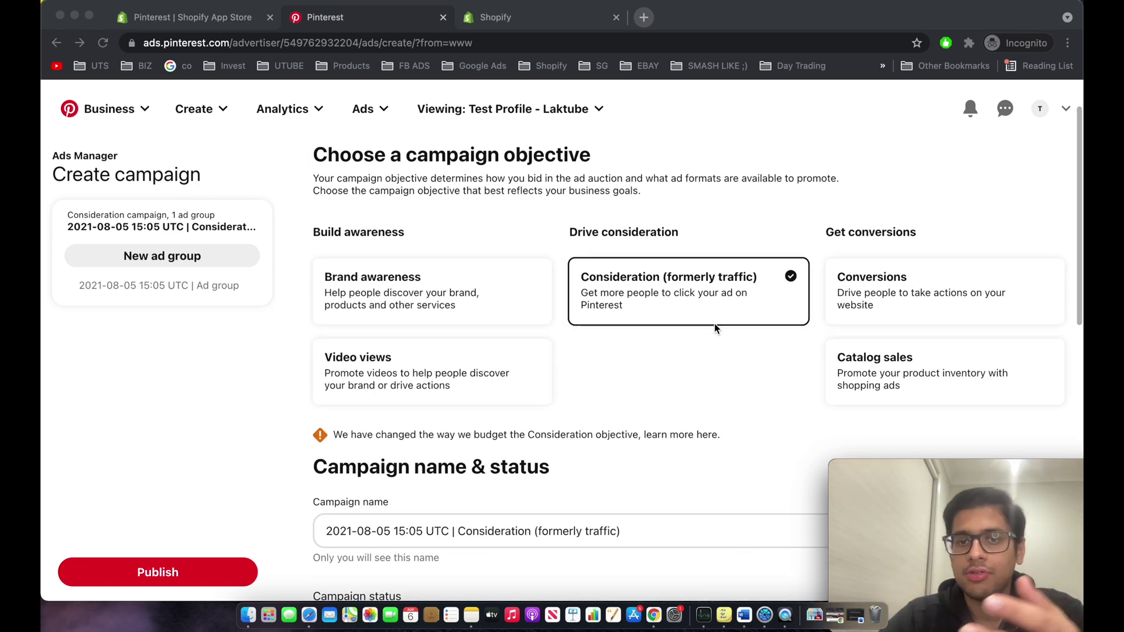
scroll(711, 339, down, 5)
Rename the campaign to '06.08 - Cold - Baby Alley'.
triple_click(708, 301)
key(BackSpace)
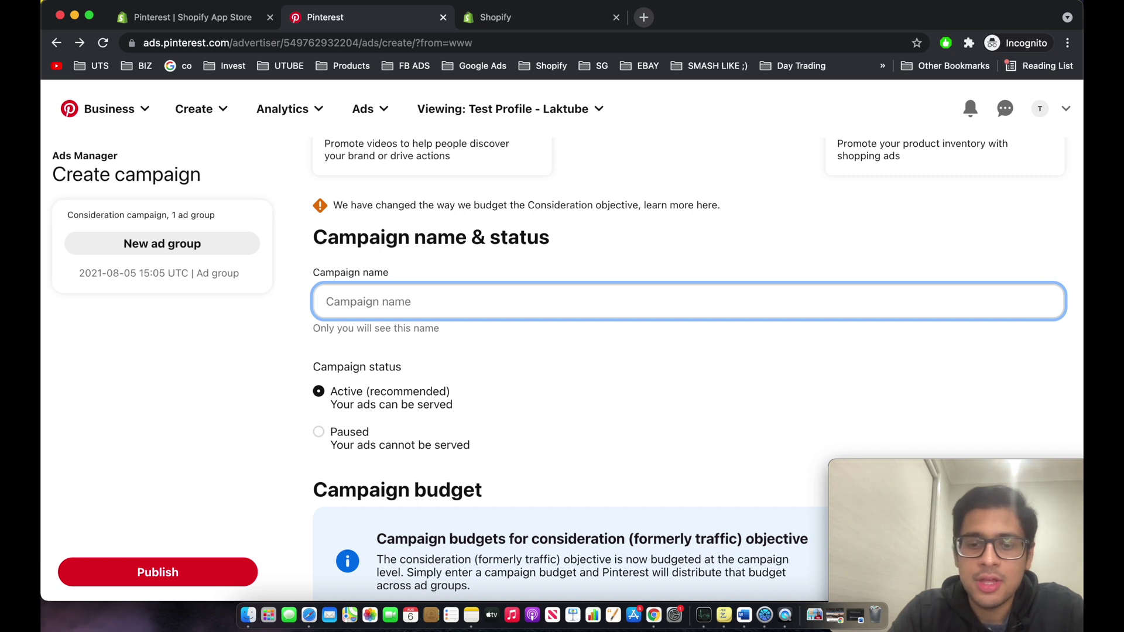
text(06.0)
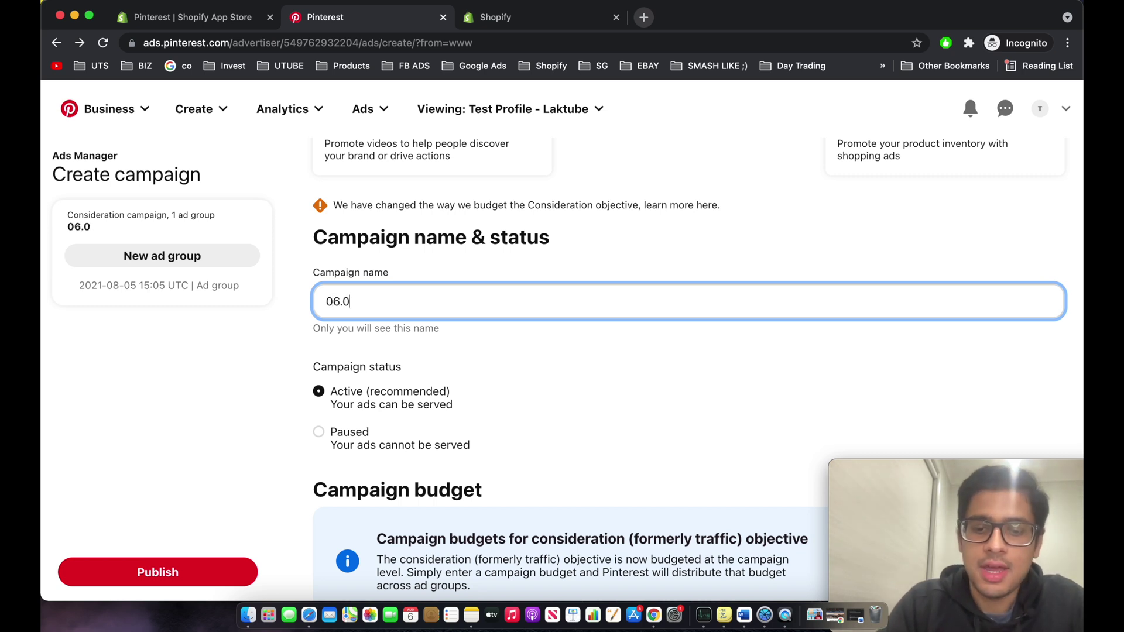
text(8 - )
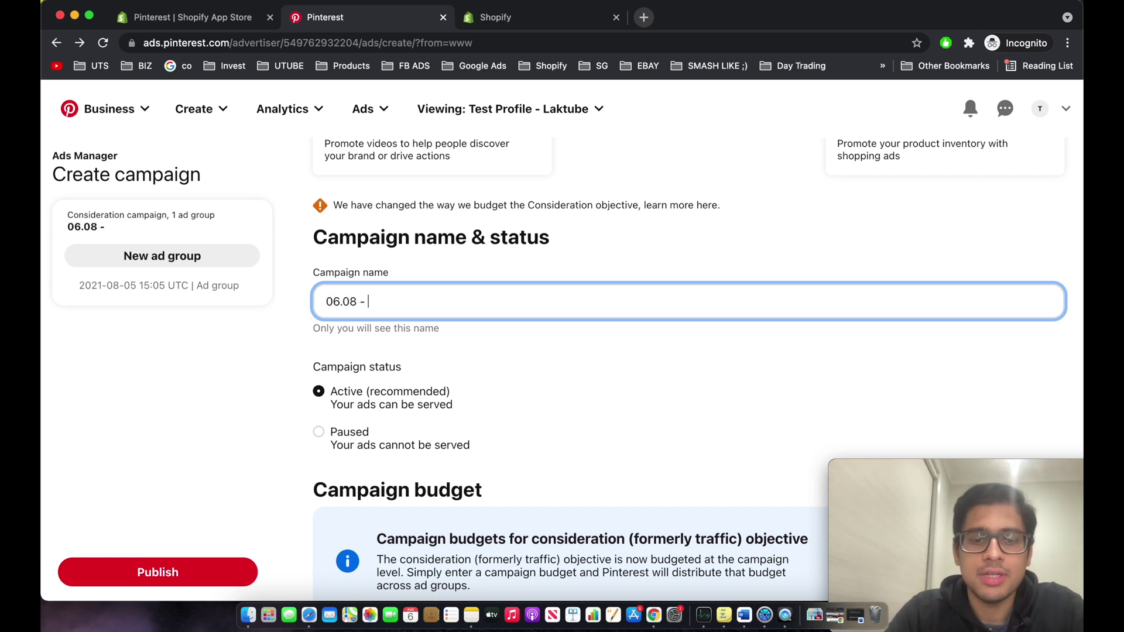
text(Cold - )
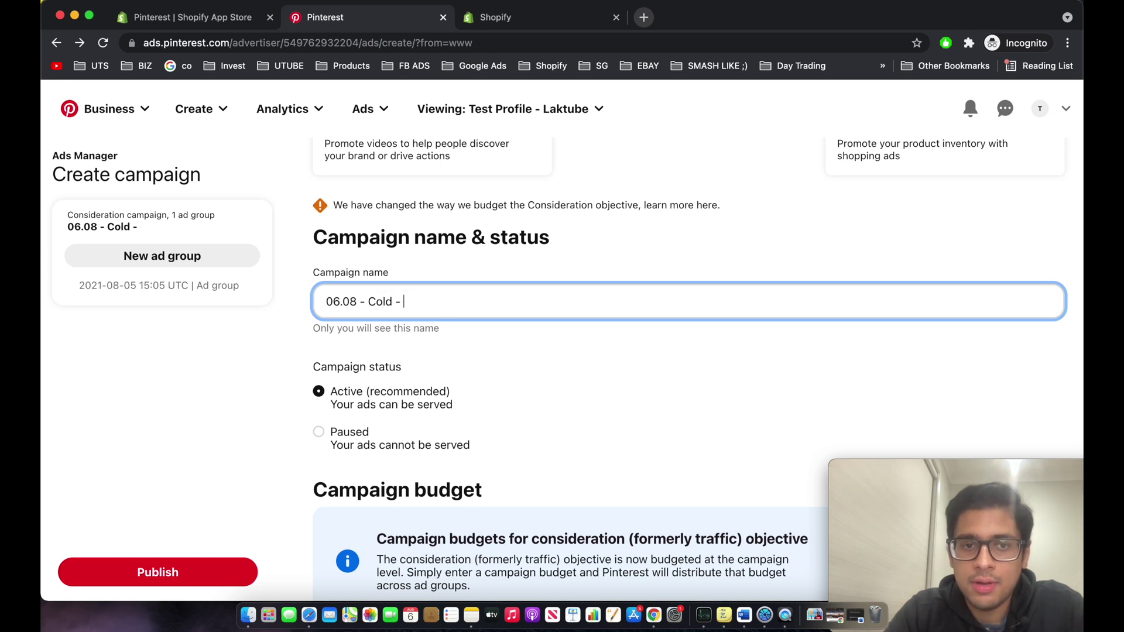
text(Babay)
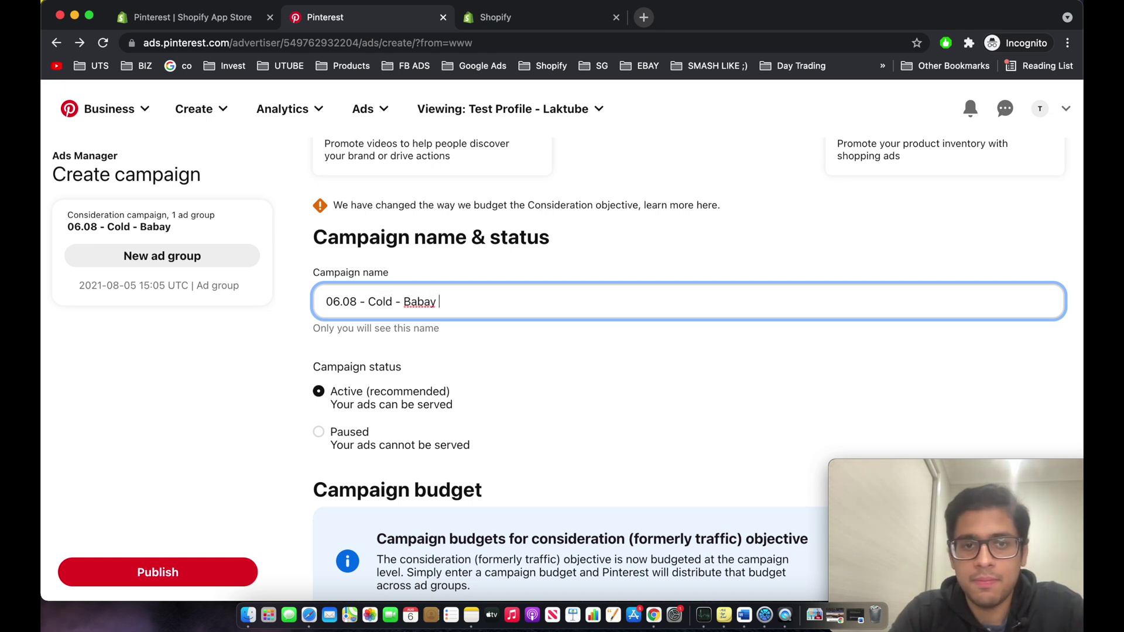
key(BackSpace)
text(Alley)
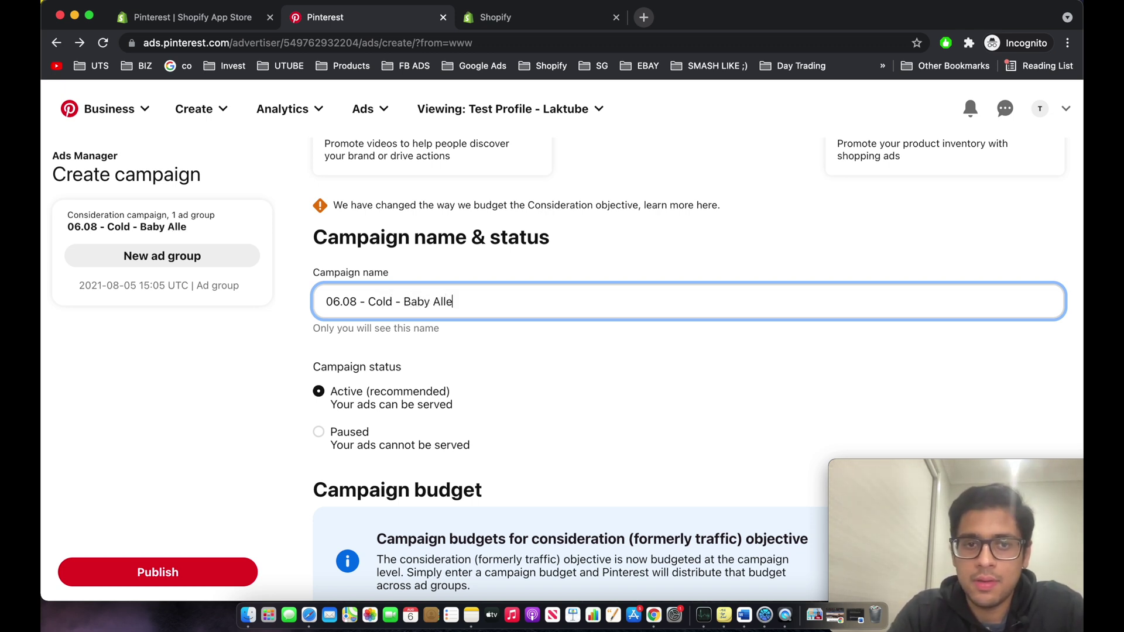
click(811, 387)
Set the campaign's daily spend limit to 50.00 AUD.
scroll(810, 387, down, 5)
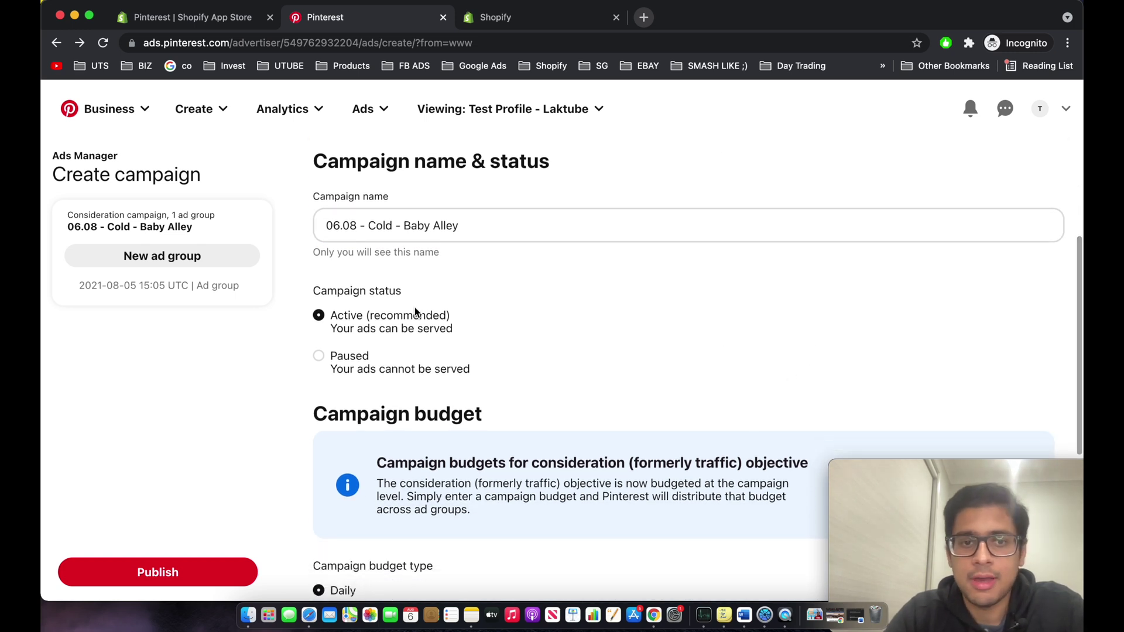
scroll(412, 456, down, 3)
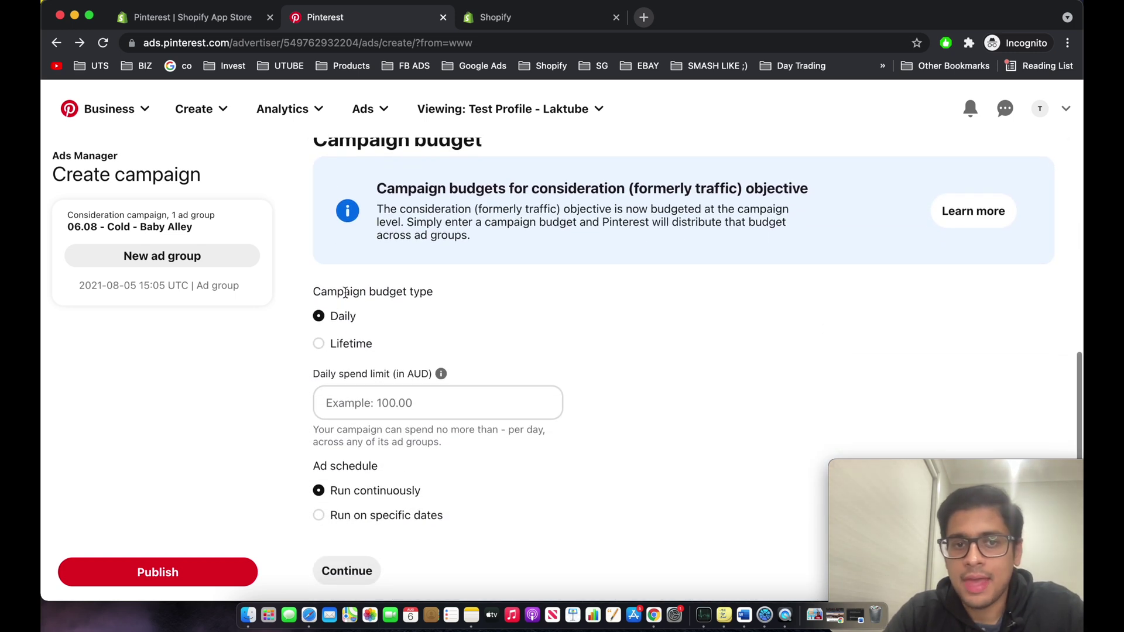
click(370, 409)
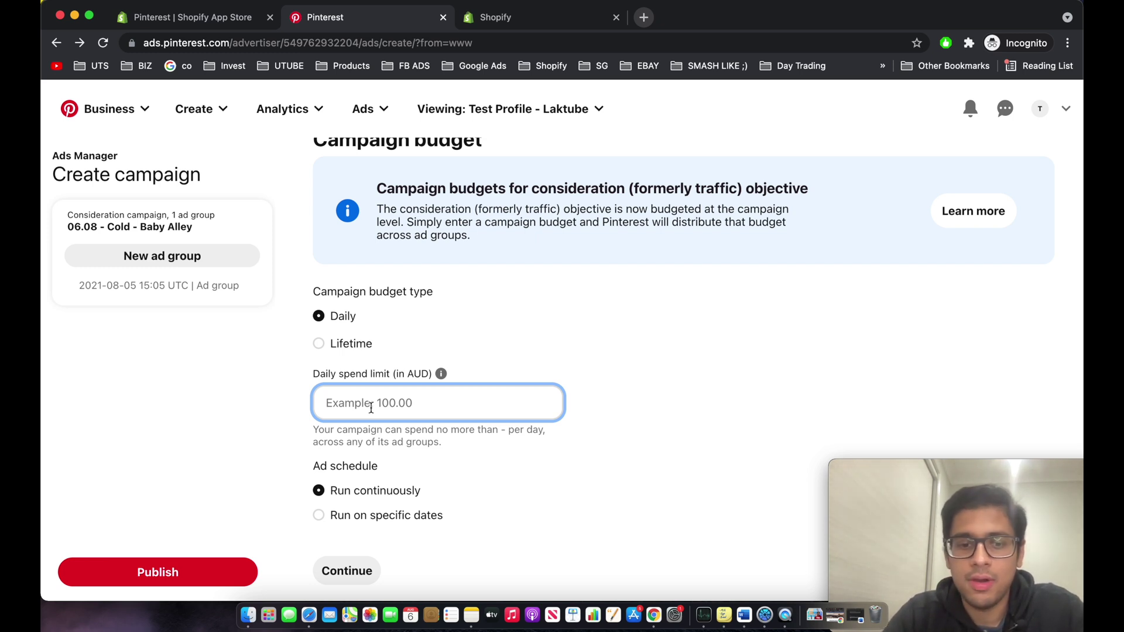
text(50)
click(714, 317)
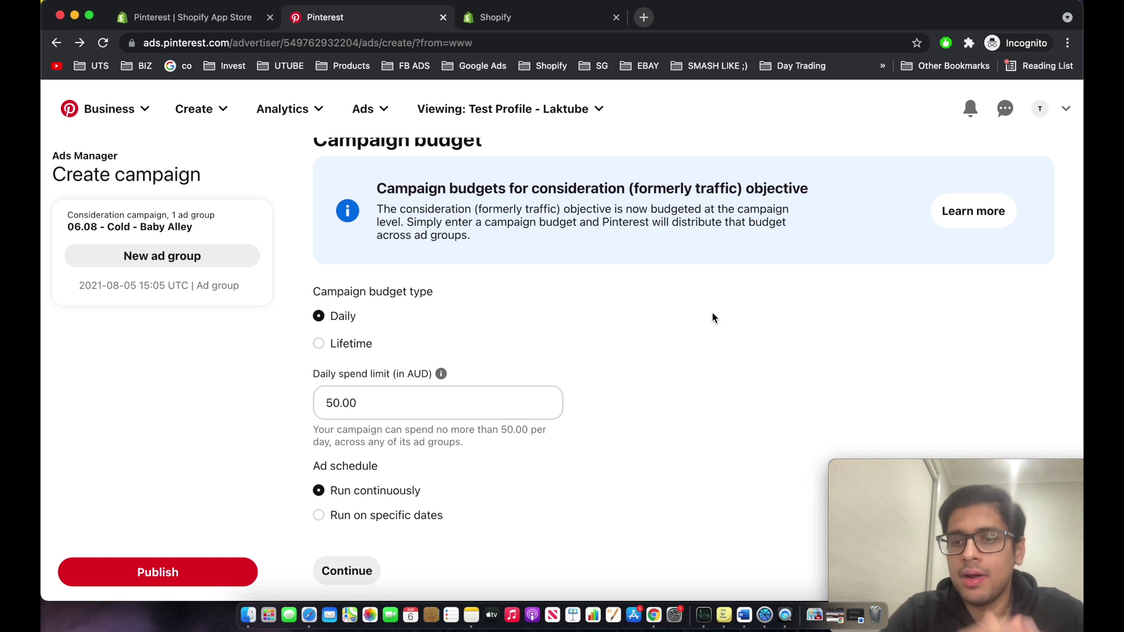
scroll(569, 450, down, 2)
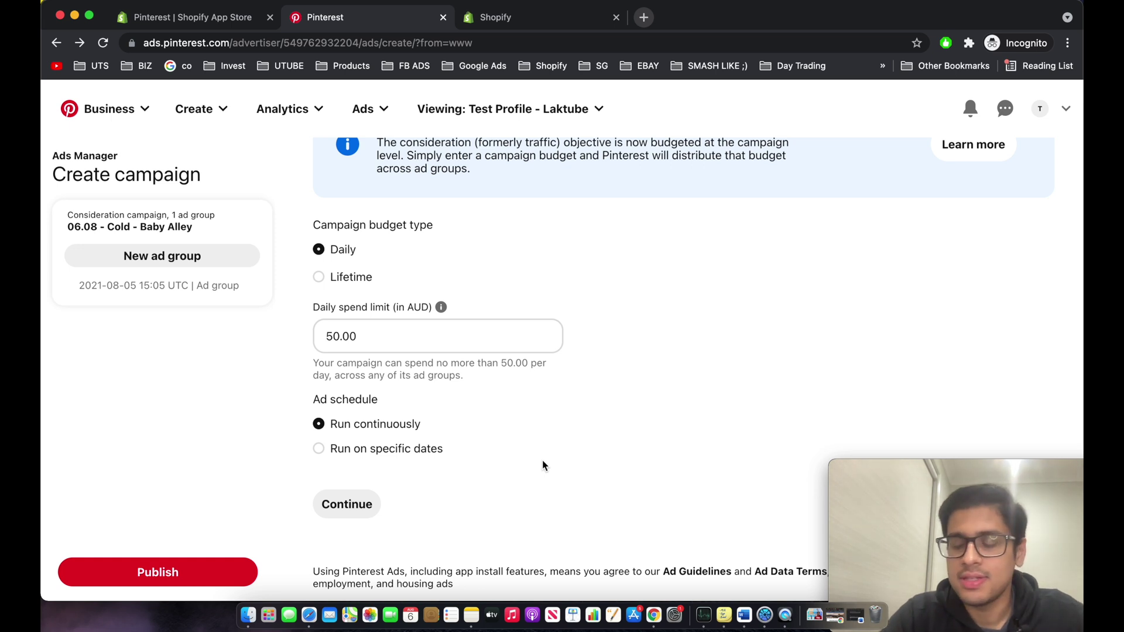
Name the new ad group 'BROAD Targeting' and scroll to the targeting strategy options.
click(461, 221)
key(super+a)
key(BackSpace)
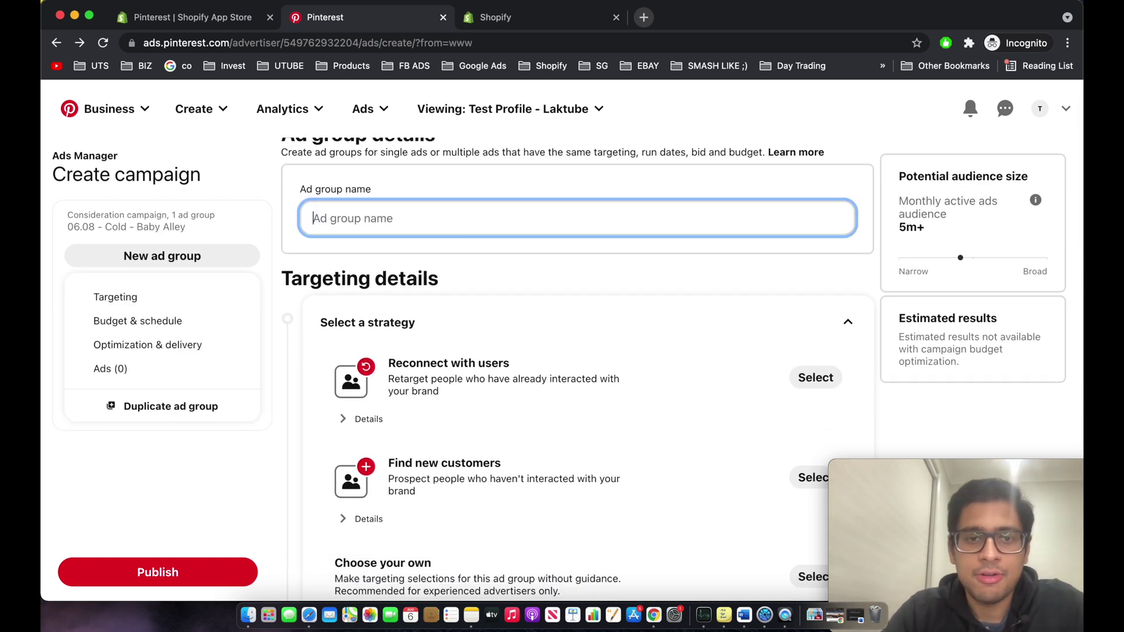
text(BRO)
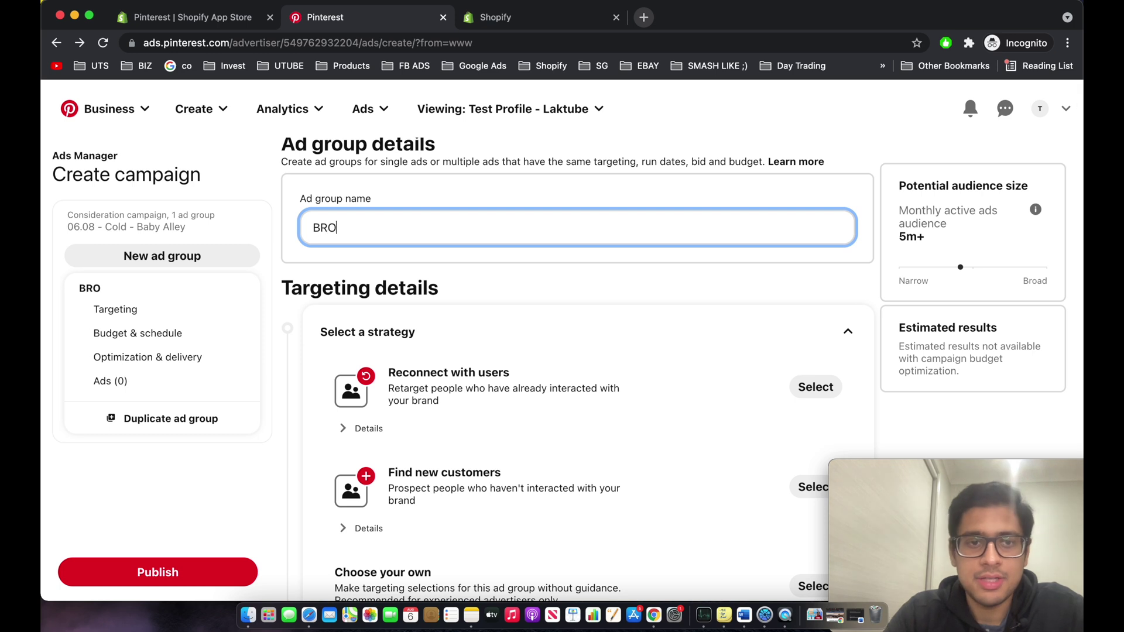
text(AD Targetin)
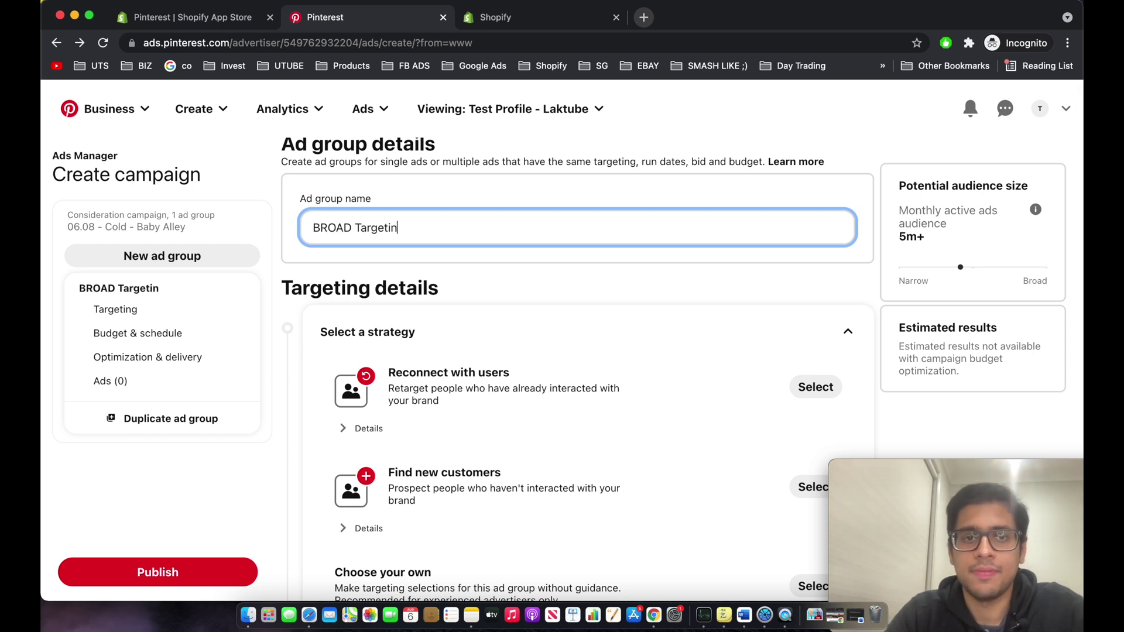
text(g)
click(470, 266)
scroll(468, 263, down, 3)
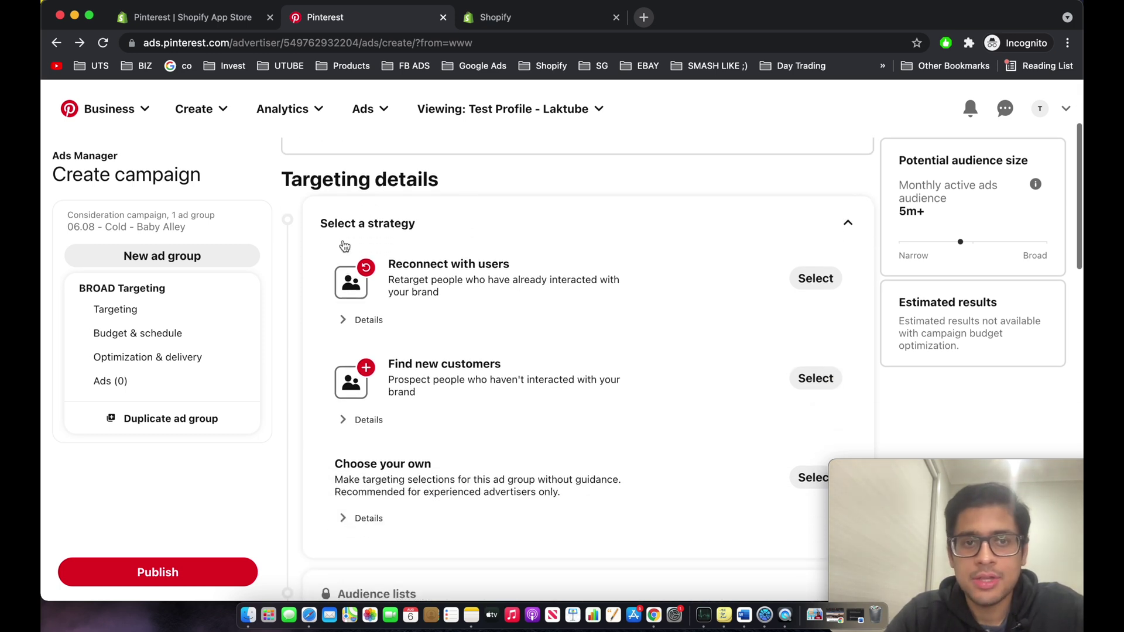
scroll(470, 285, down, 1)
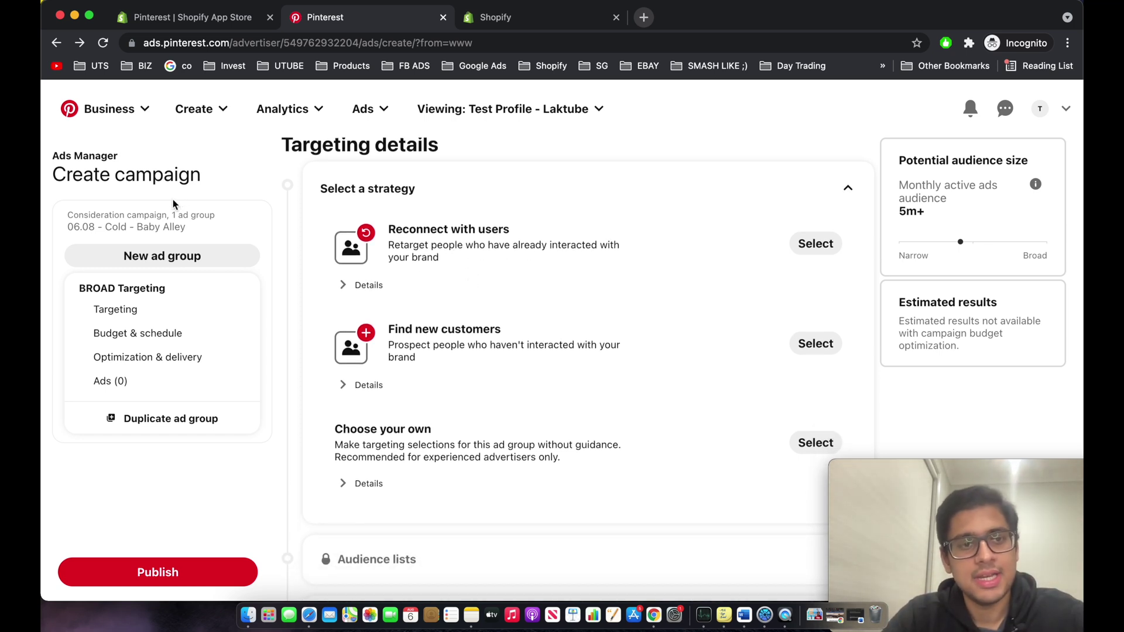
scroll(457, 309, down, 1)
scroll(457, 310, up, 1)
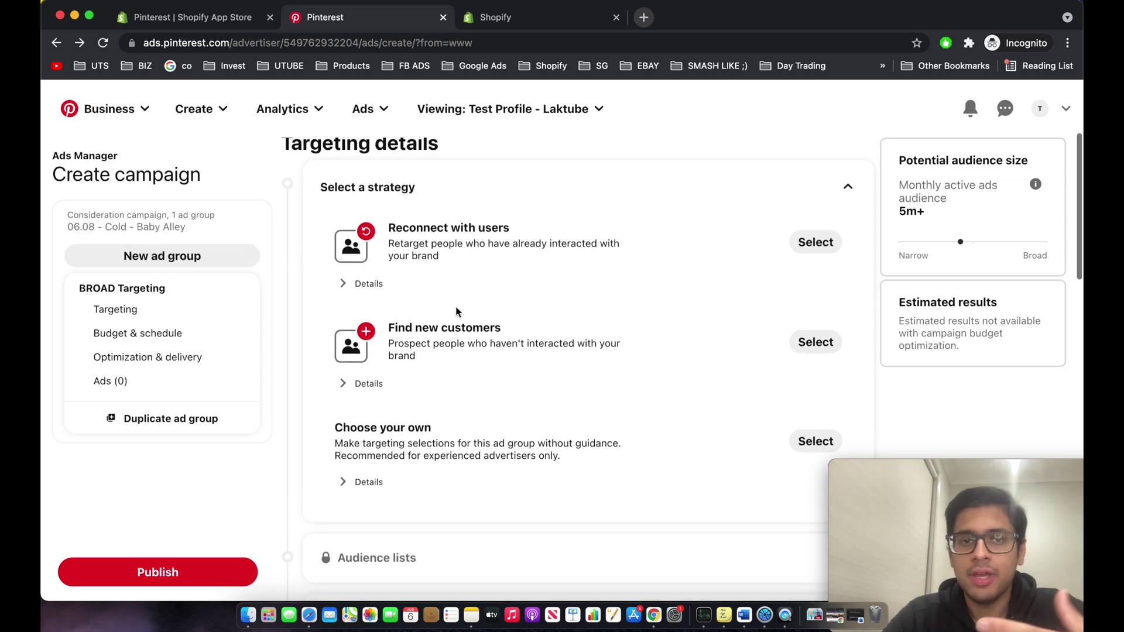
scroll(457, 310, up, 5)
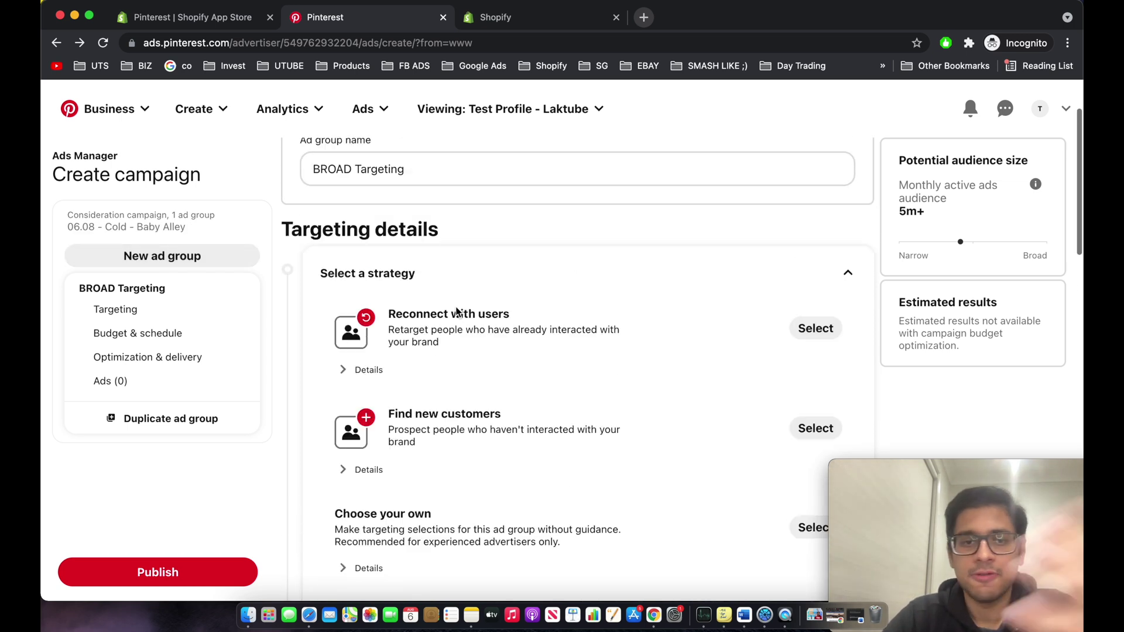
scroll(450, 326, down, 4)
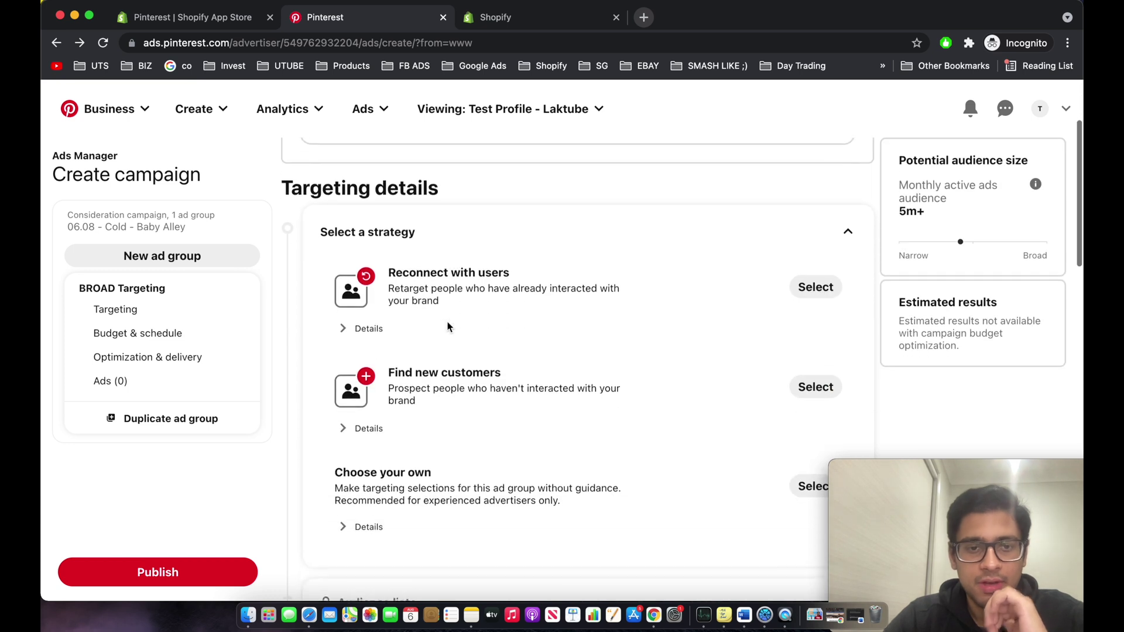
scroll(426, 409, down, 2)
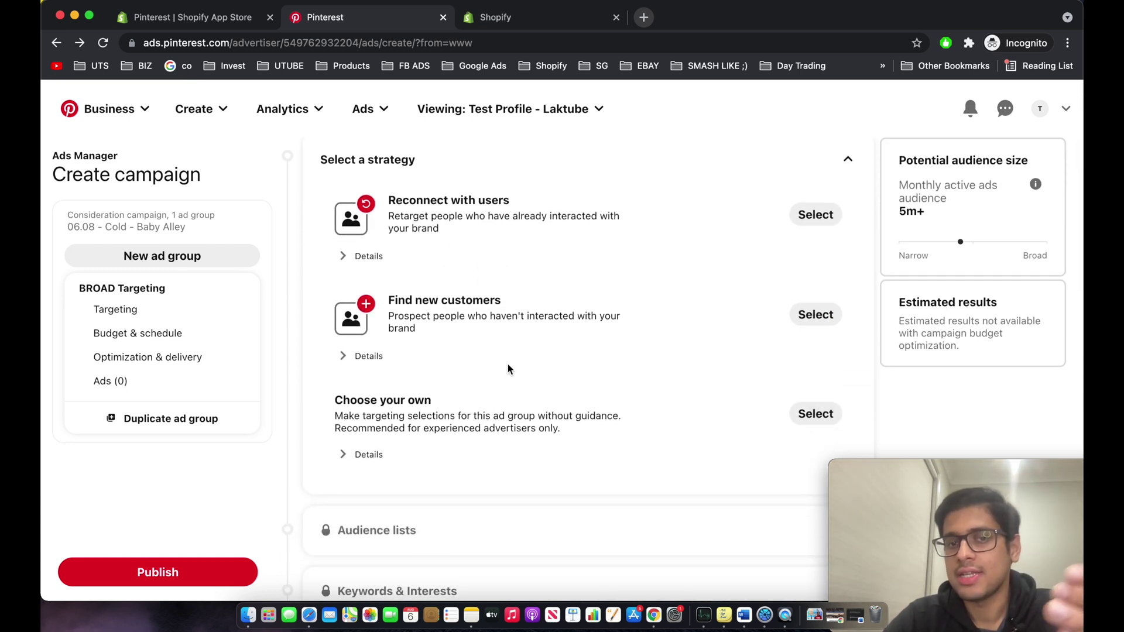
scroll(515, 359, down, 4)
click(815, 251)
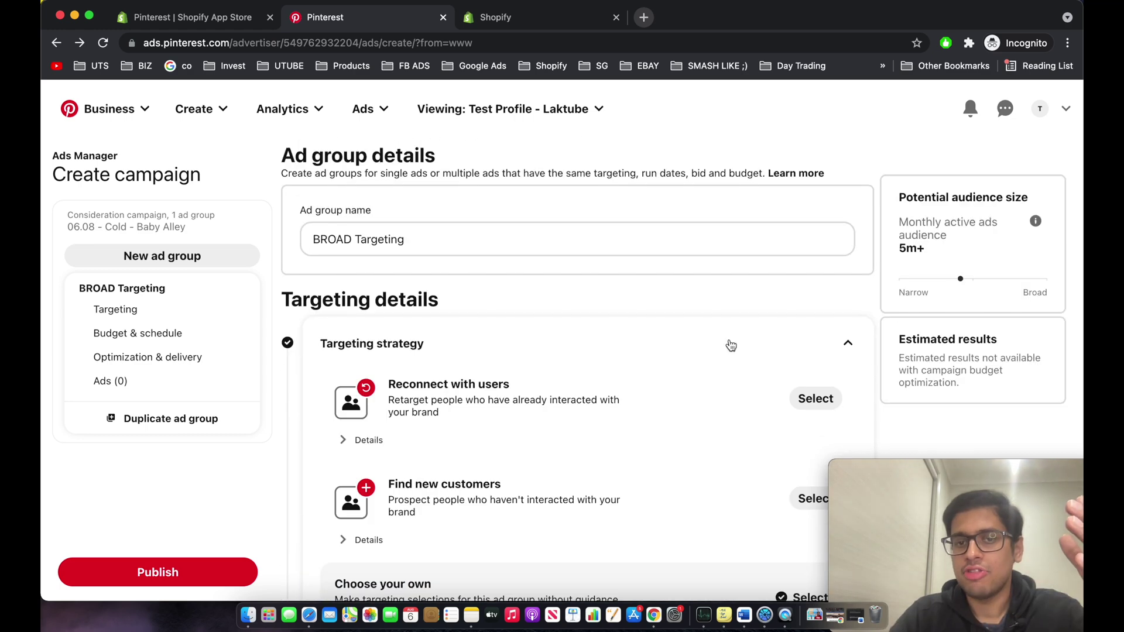
scroll(729, 345, down, 3)
scroll(588, 492, down, 1)
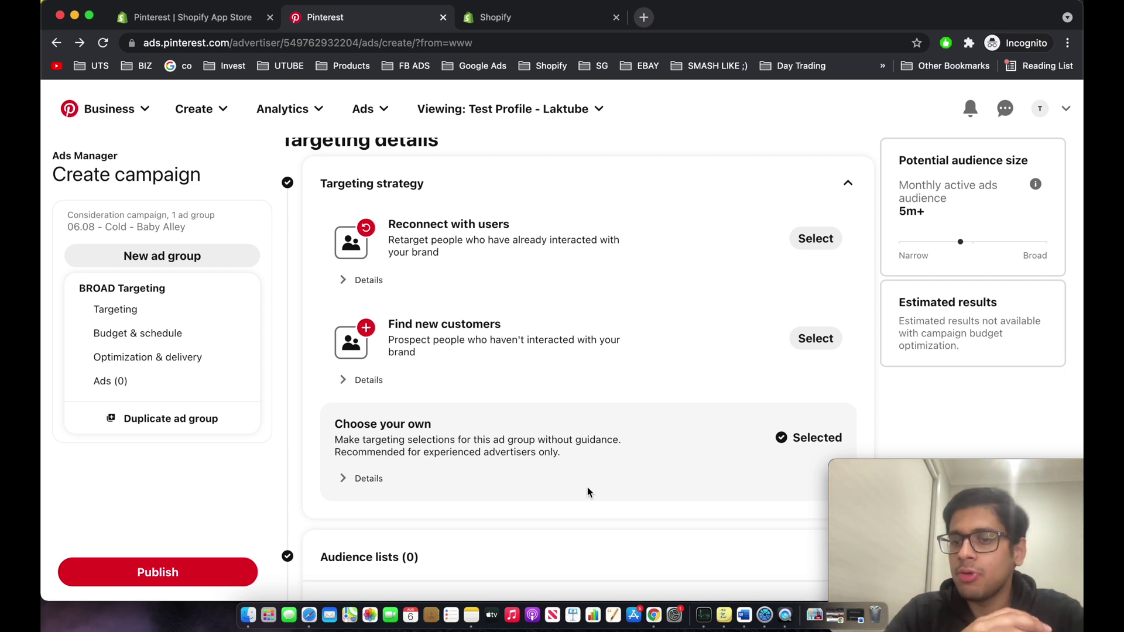
scroll(588, 491, down, 1)
scroll(456, 277, up, 2)
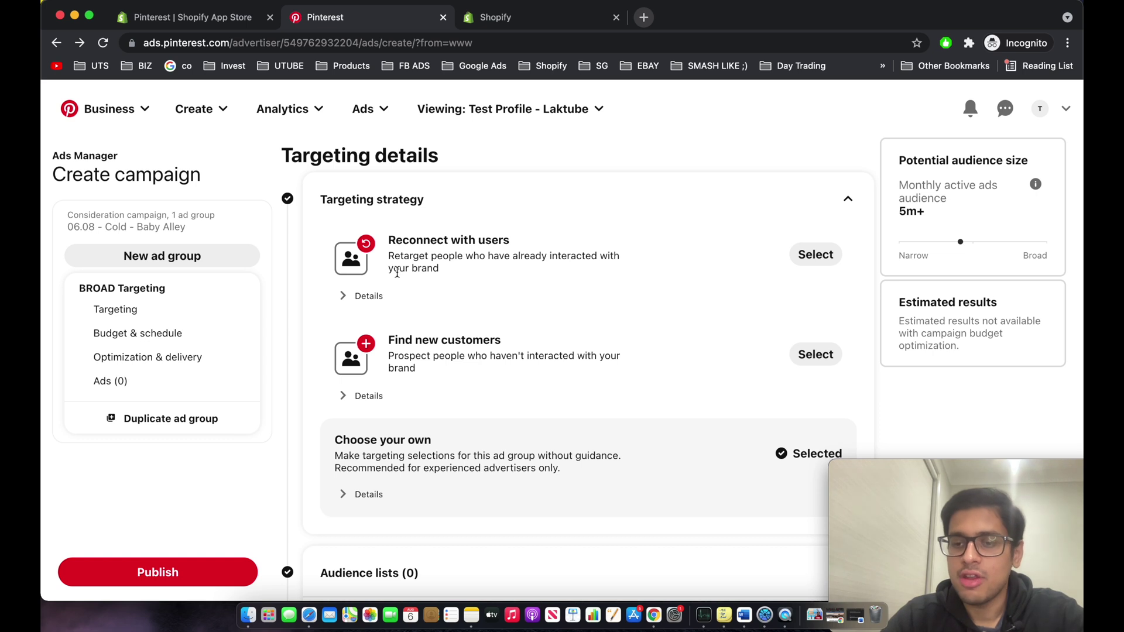
scroll(397, 272, down, 4)
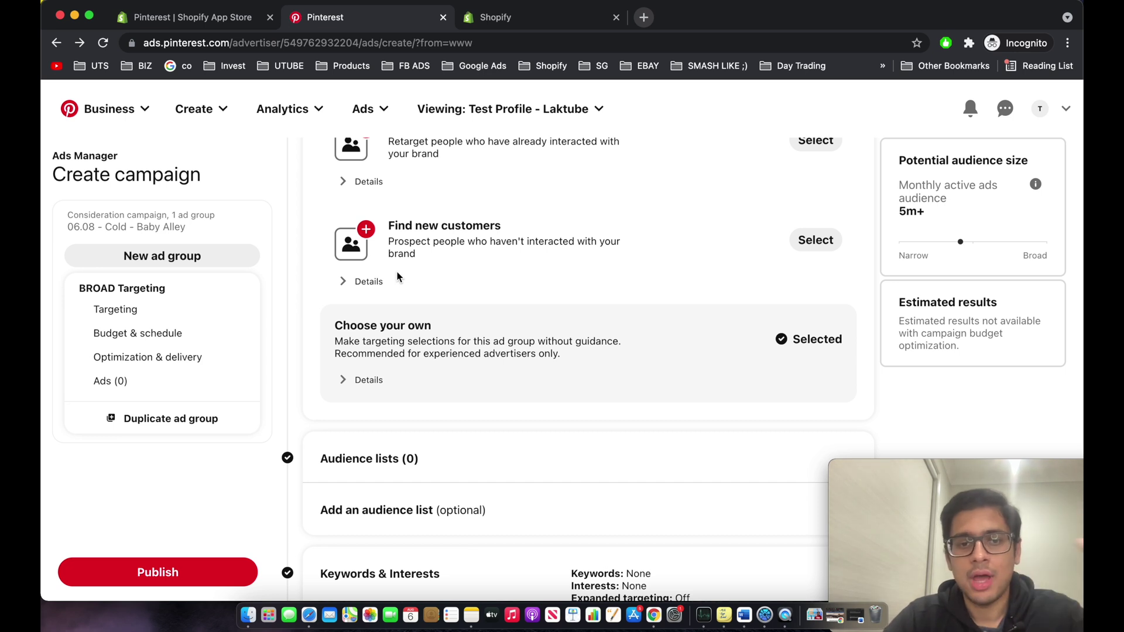
scroll(397, 277, down, 4)
scroll(399, 276, up, 1)
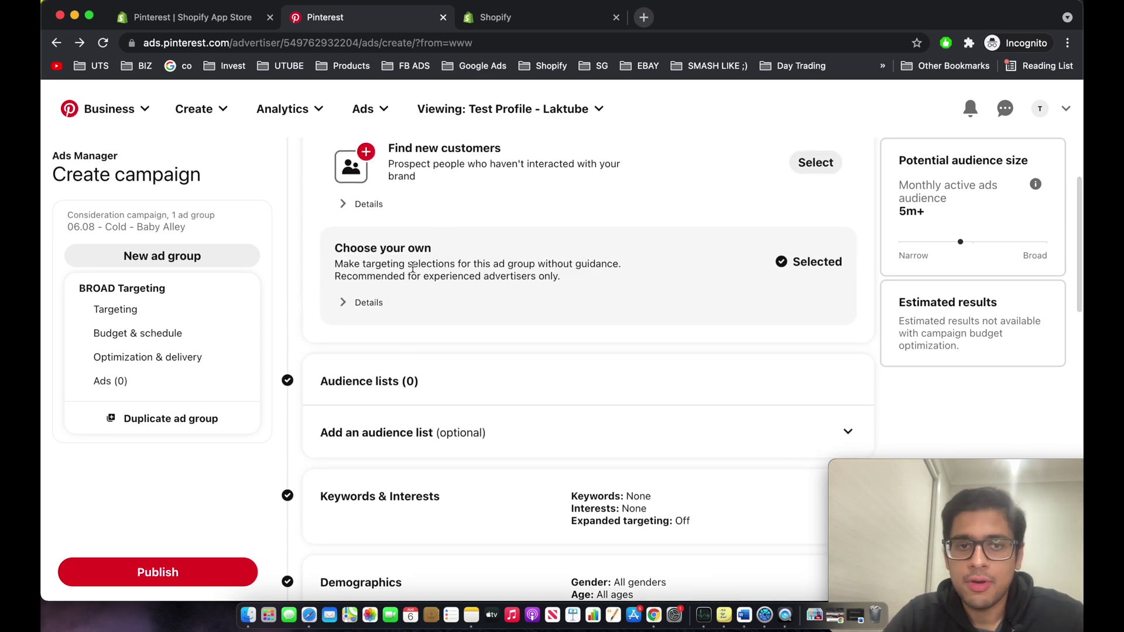
scroll(416, 397, down, 4)
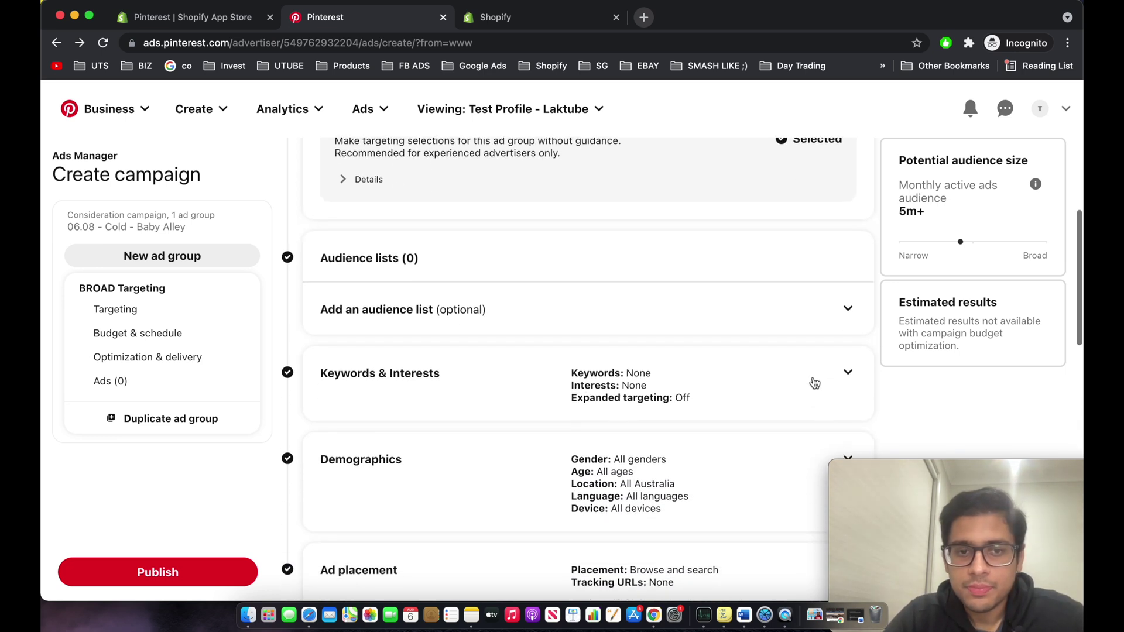
Open keyword and interest targeting and search the interests for 'baby'.
click(847, 371)
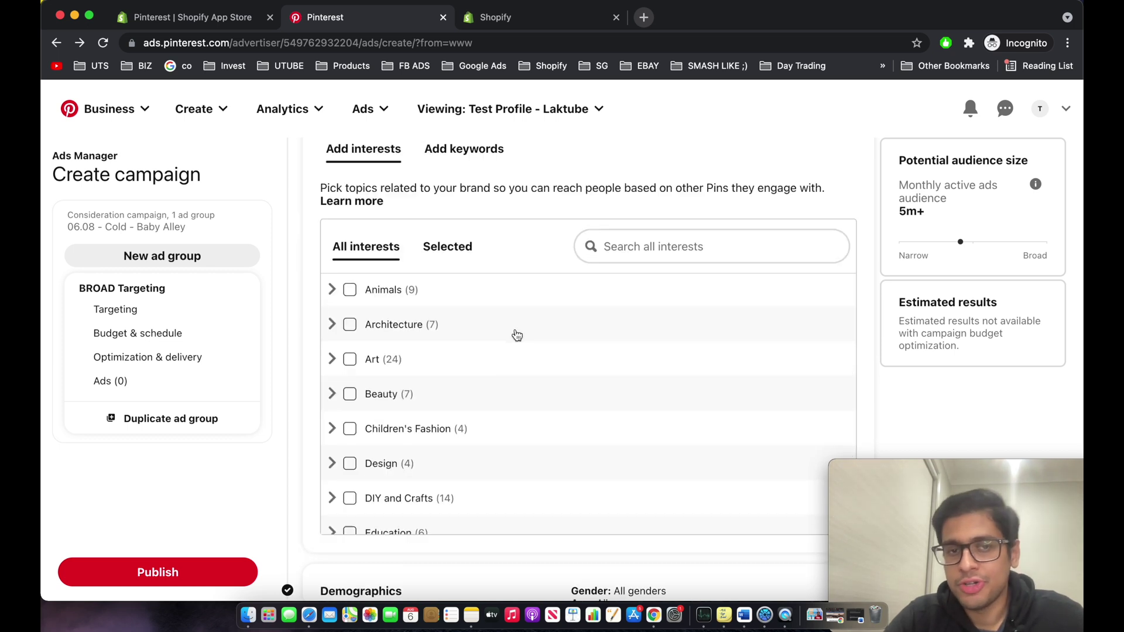
scroll(517, 334, down, 1)
scroll(405, 264, up, 2)
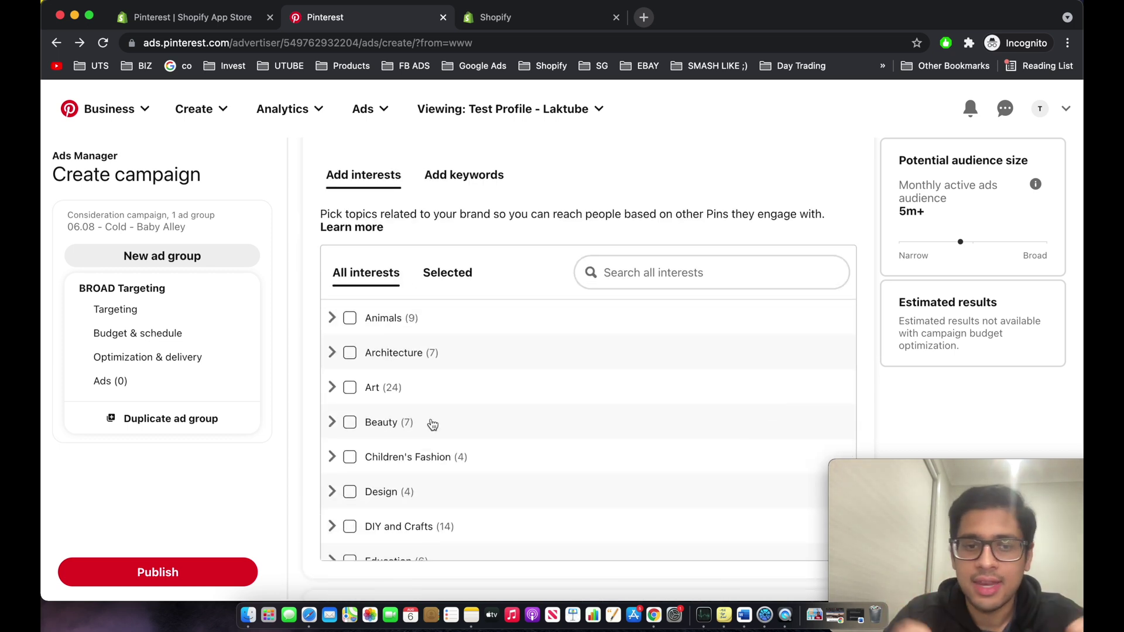
scroll(433, 423, down, 2)
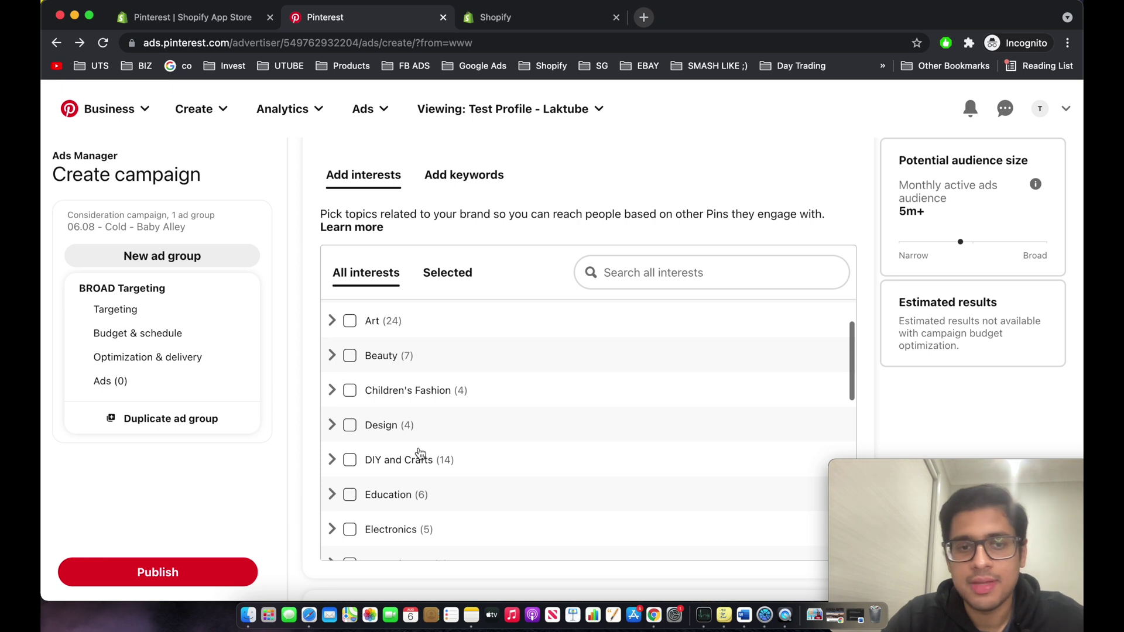
scroll(420, 453, up, 2)
scroll(420, 454, down, 5)
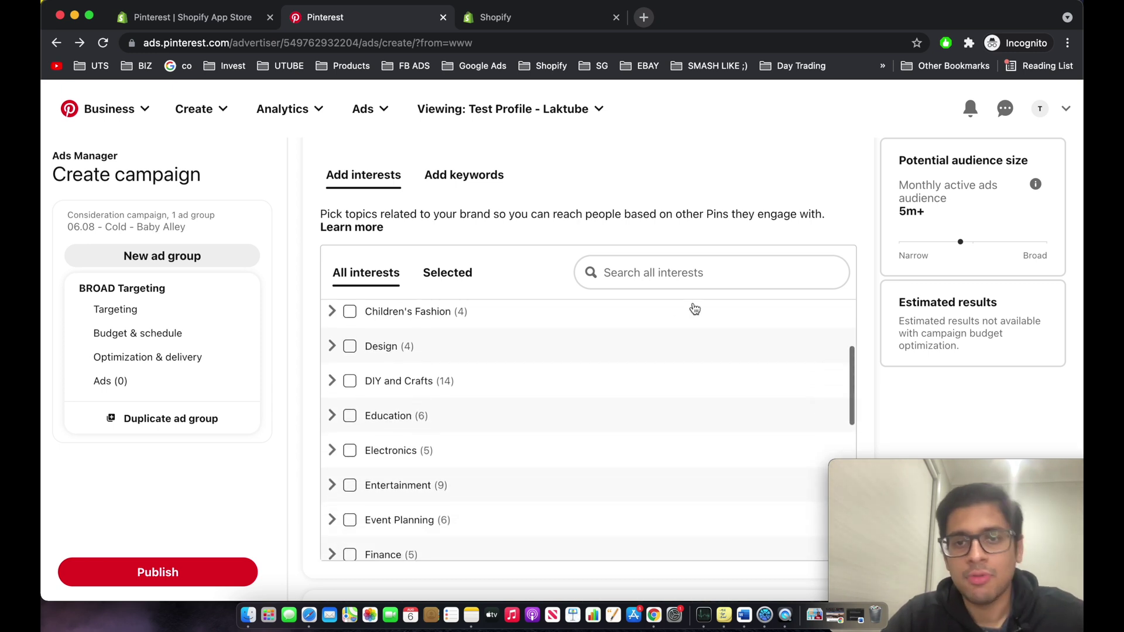
click(682, 280)
text(baby)
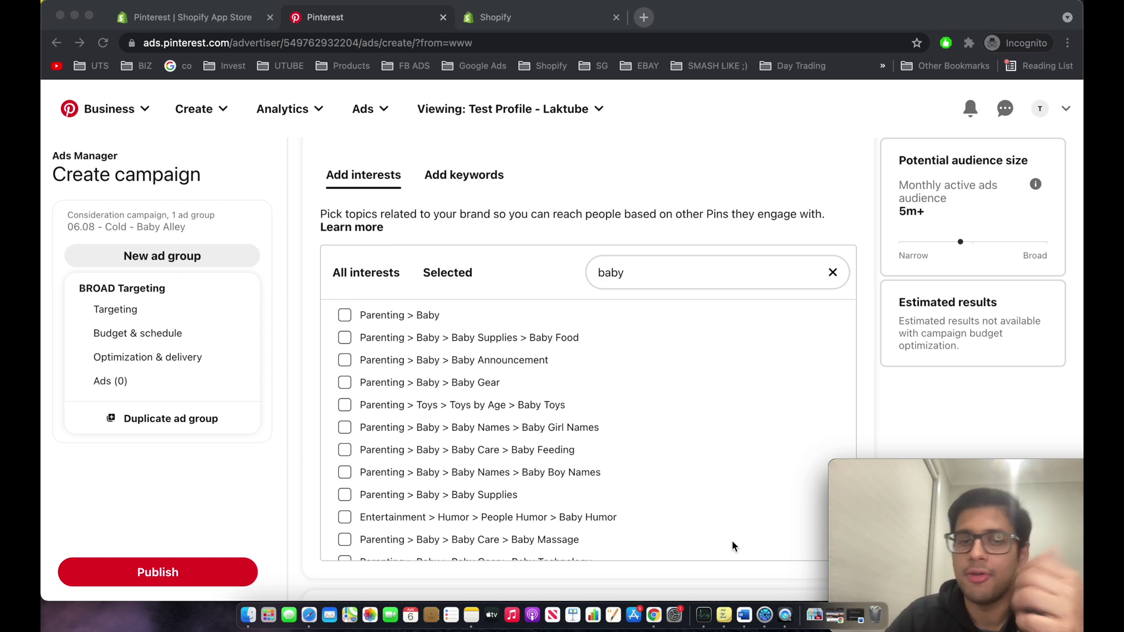
Add the Baby Gear, Baby Toys, Baby Care and Baby Tips interests.
scroll(632, 414, down, 1)
scroll(580, 389, up, 1)
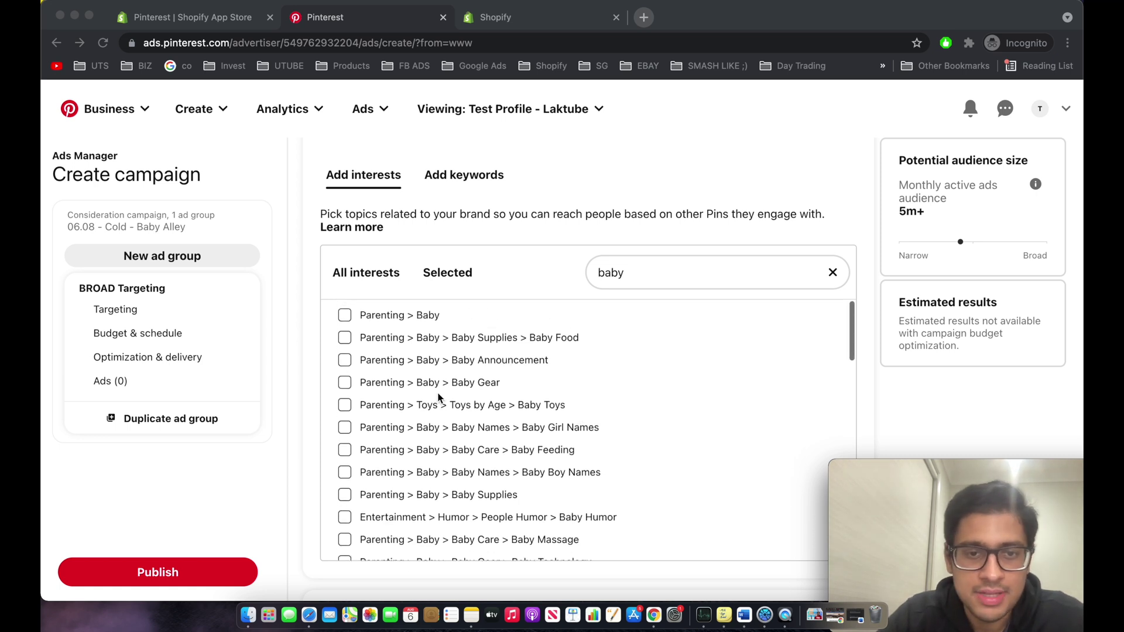
click(345, 384)
click(344, 383)
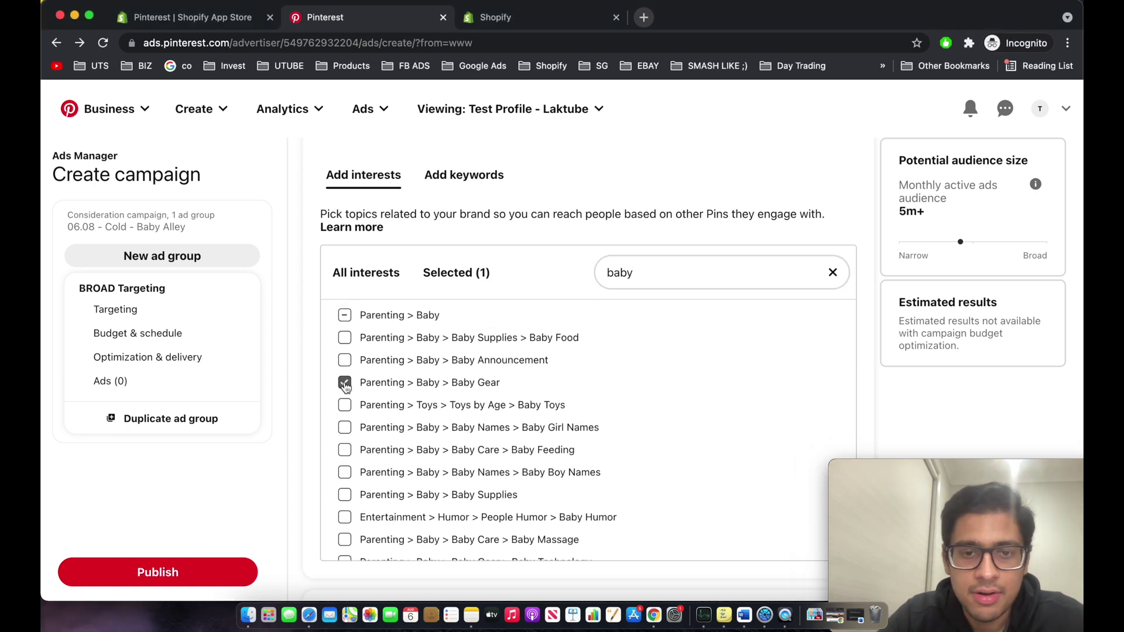
click(346, 405)
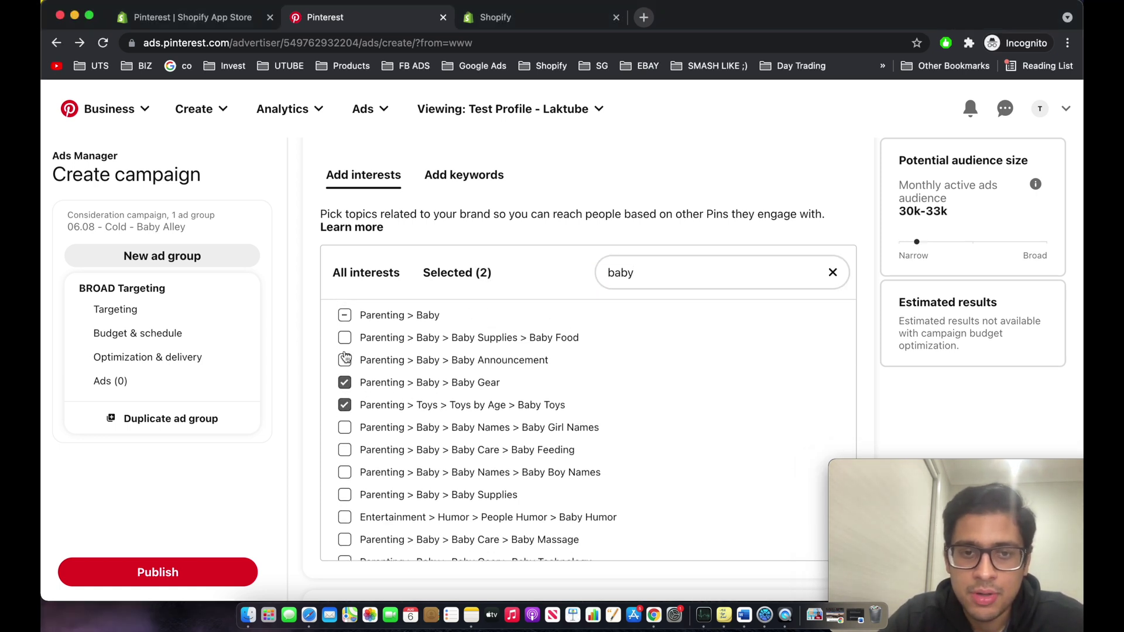
scroll(351, 373, down, 3)
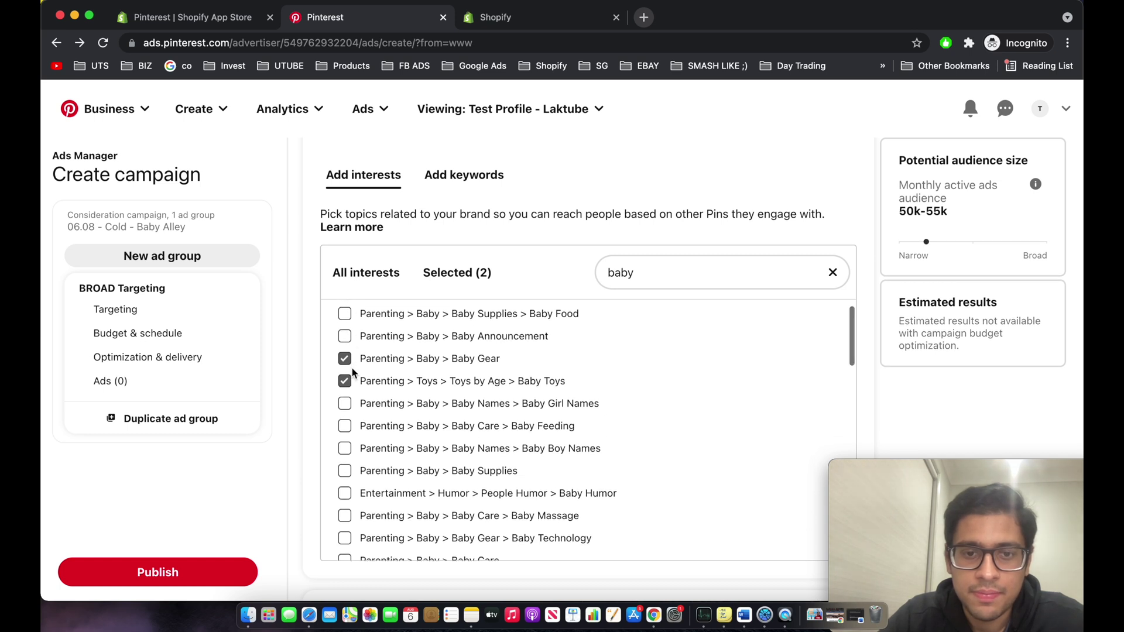
scroll(344, 416, down, 3)
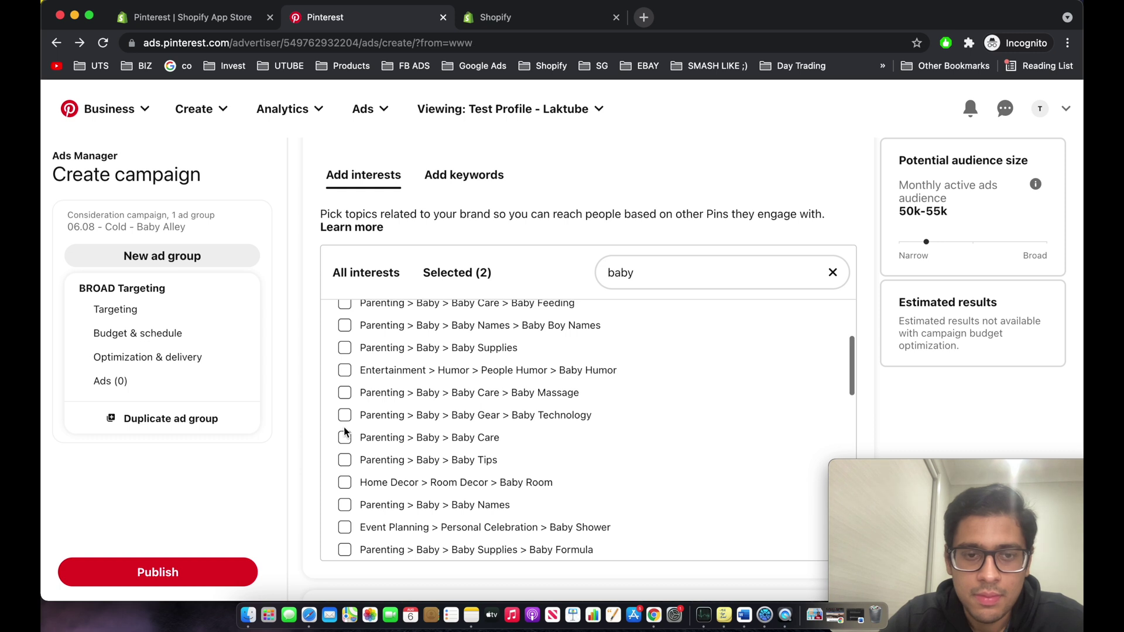
click(344, 437)
click(345, 459)
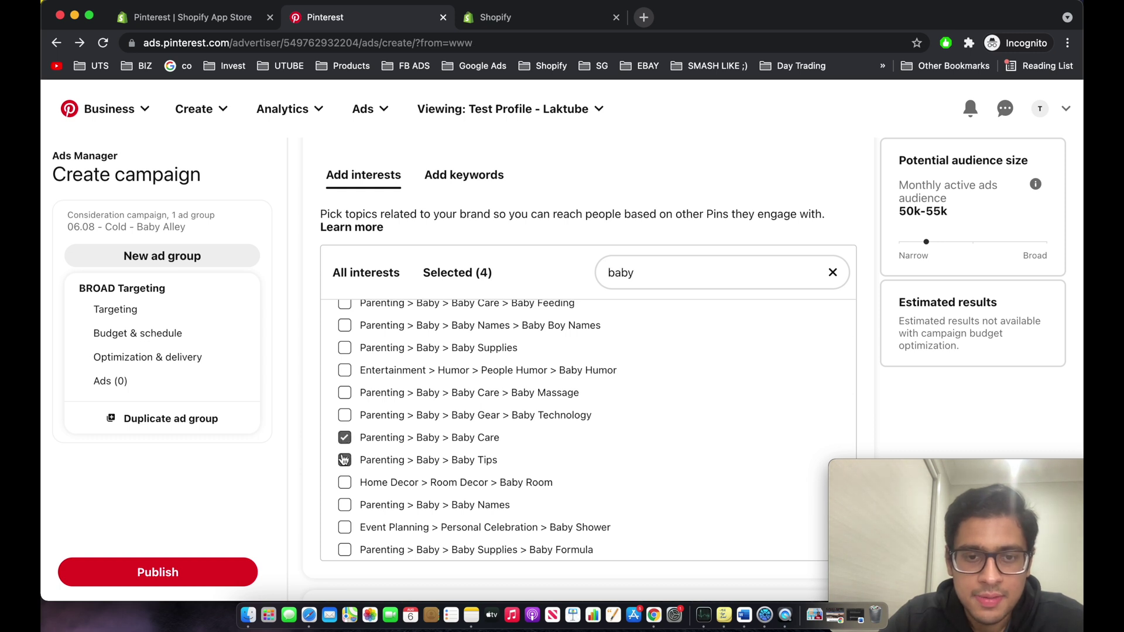
Add the Diaper Change, Diaper Bag and Milestones interests.
scroll(344, 463, down, 3)
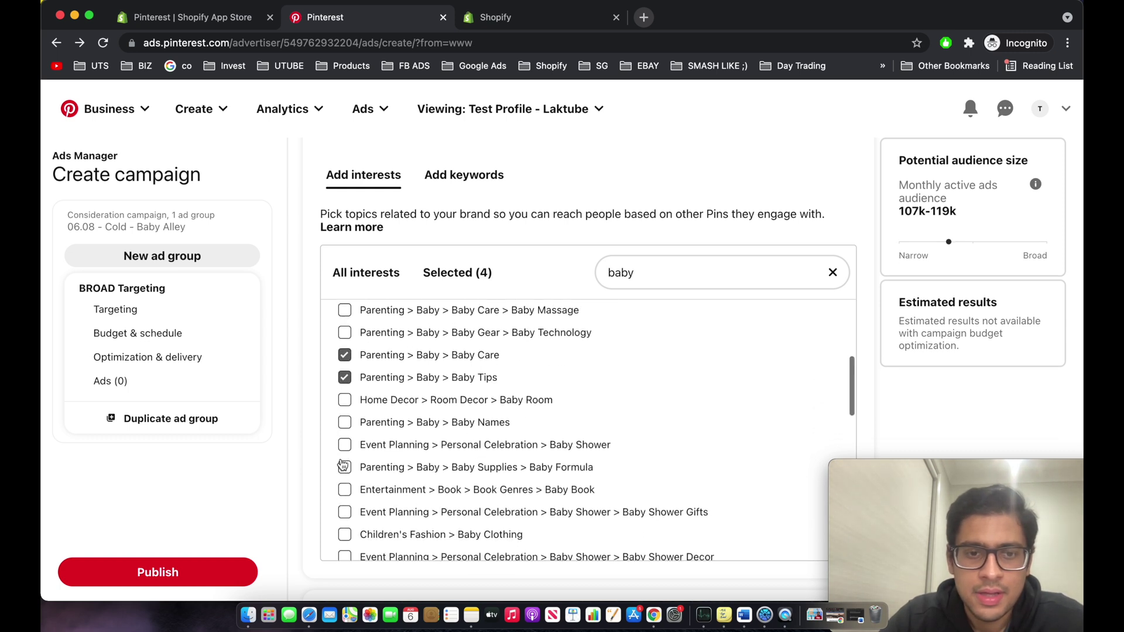
scroll(345, 466, down, 5)
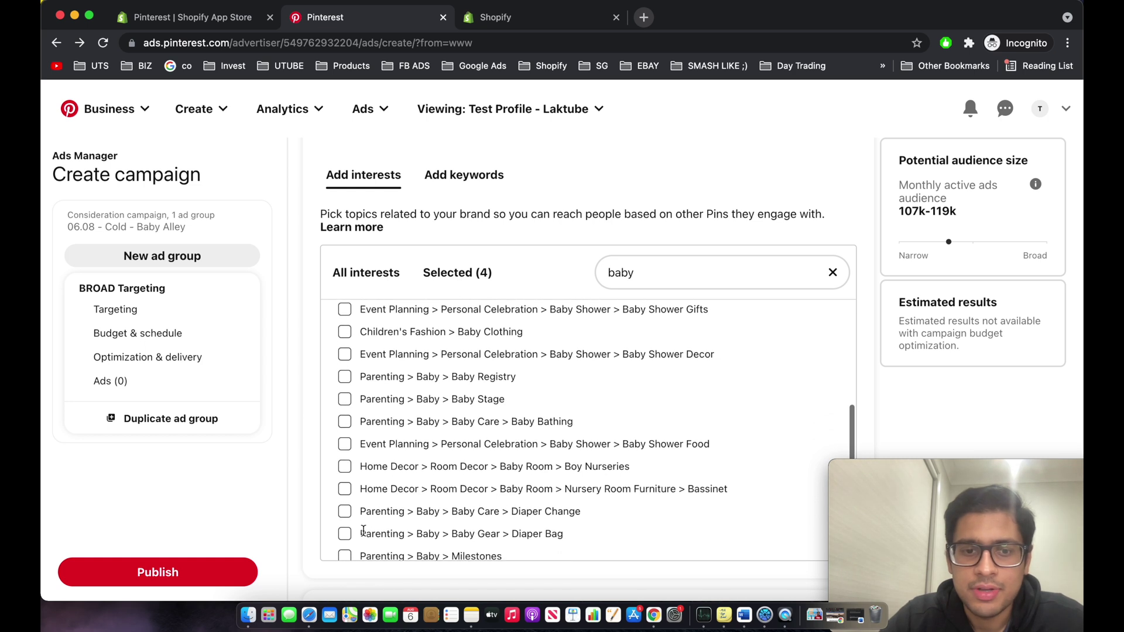
click(345, 512)
click(344, 534)
scroll(346, 536, down, 1)
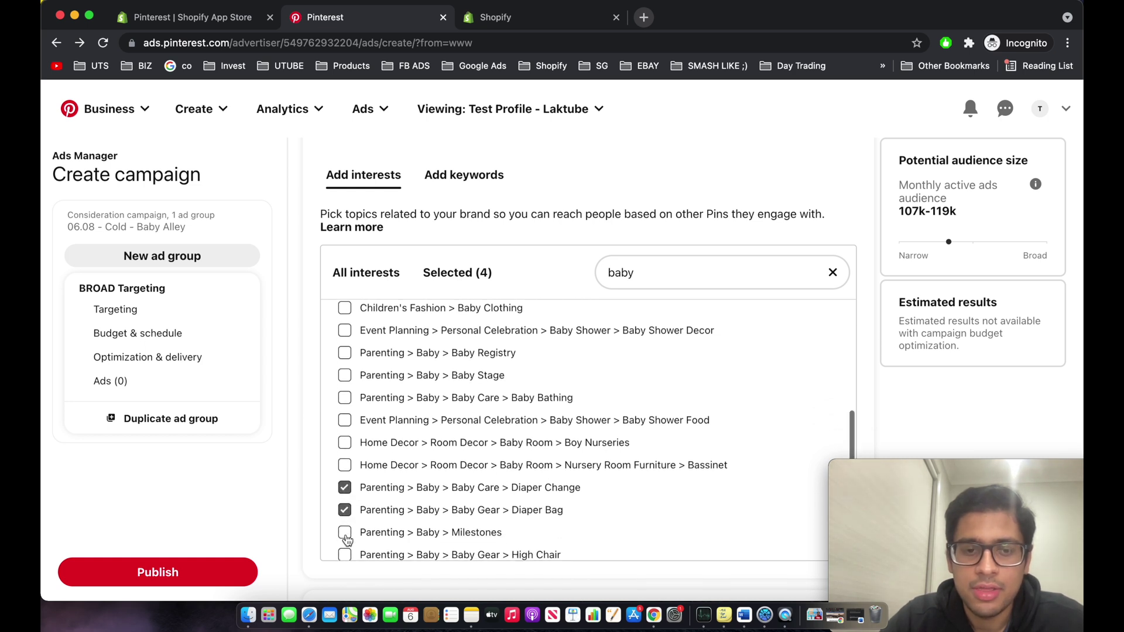
click(345, 533)
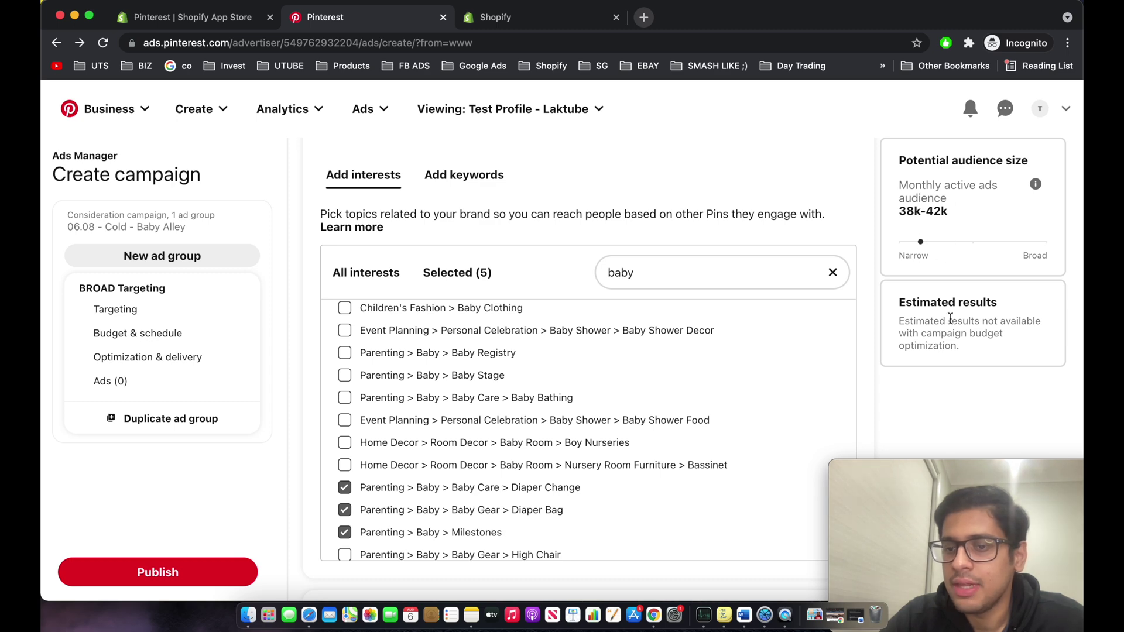
scroll(951, 318, down, 4)
scroll(750, 398, down, 2)
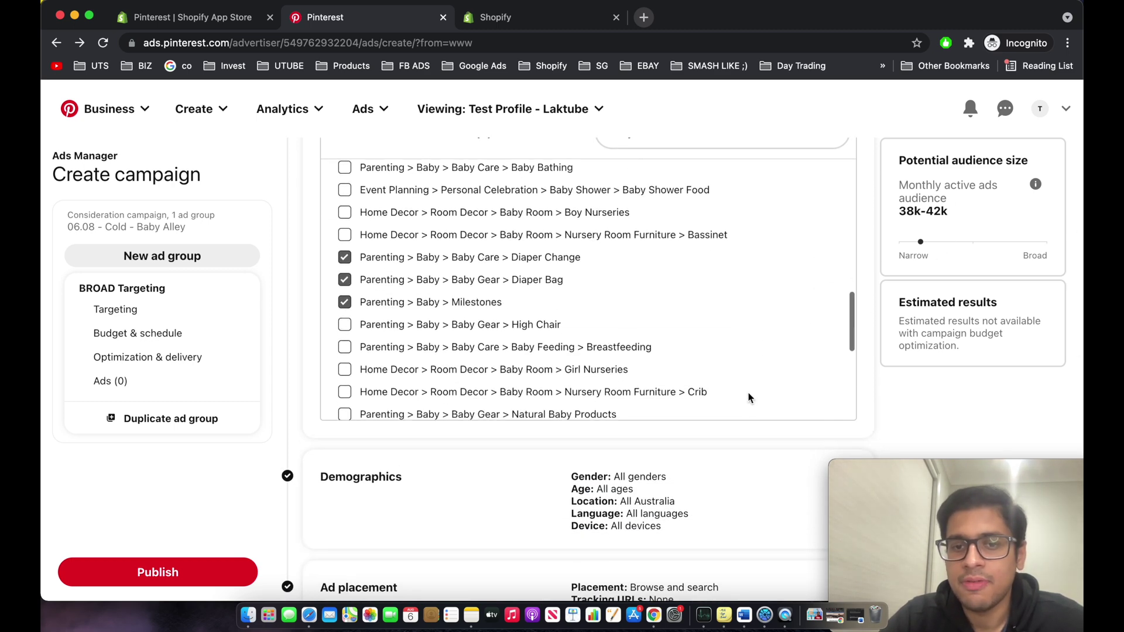
scroll(744, 409, down, 2)
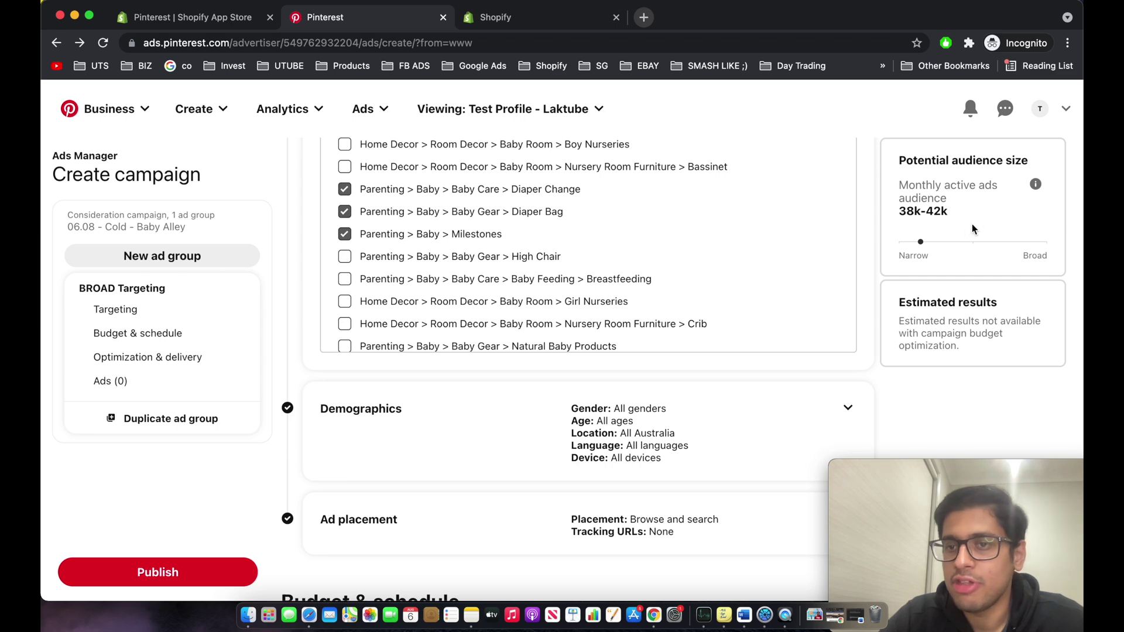
Expand Demographics and review genders, ages, locations and languages, all left unrestricted.
click(843, 408)
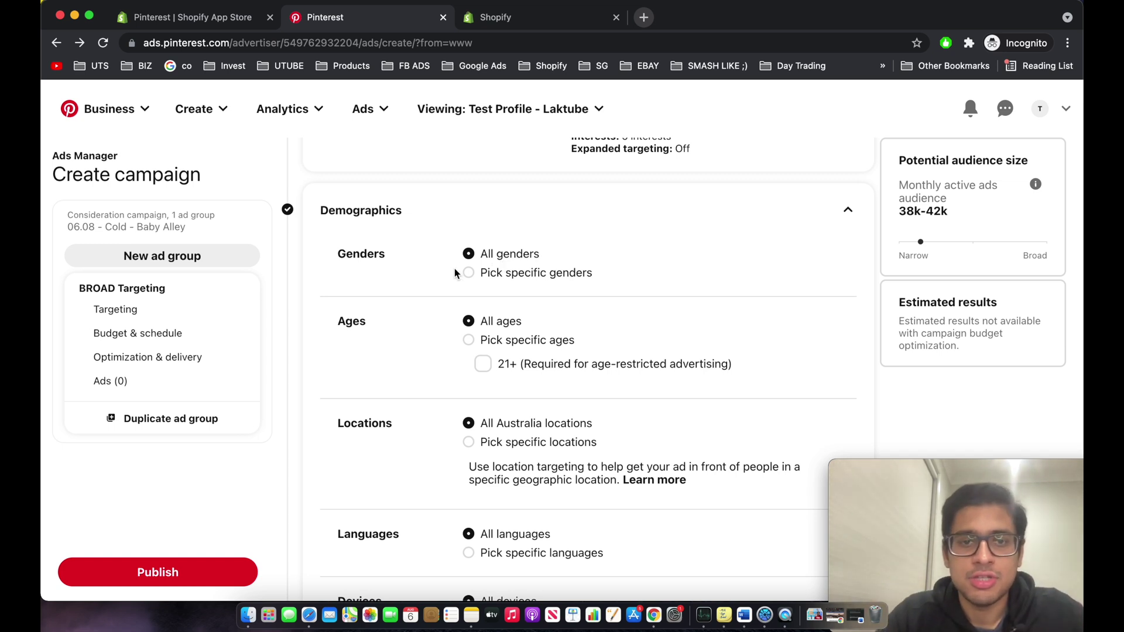
scroll(492, 322, down, 1)
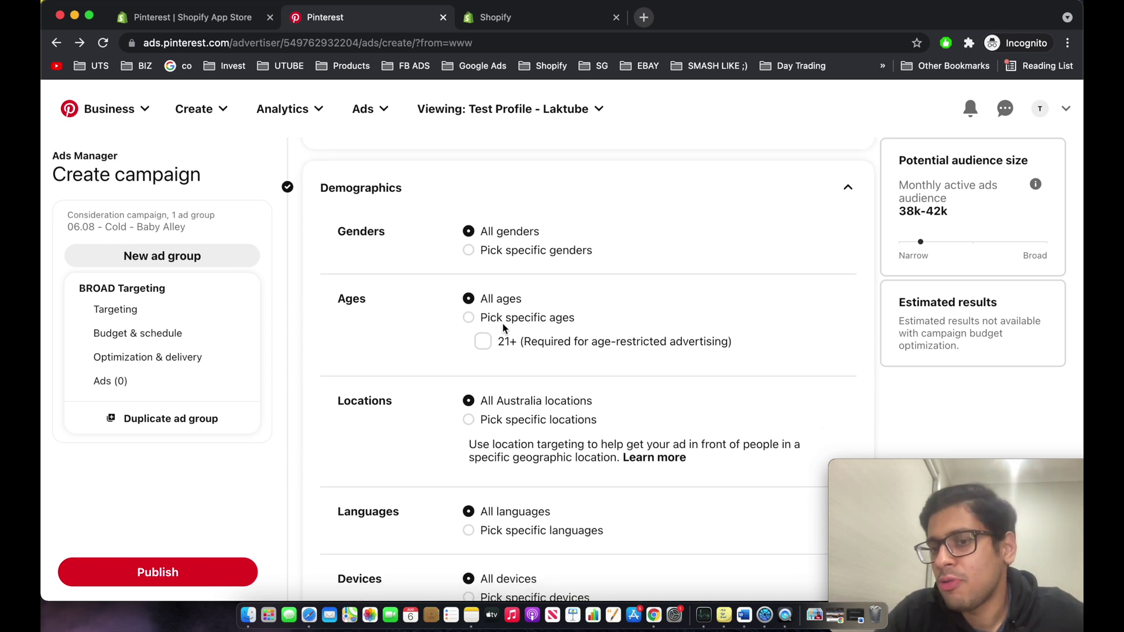
scroll(502, 305, down, 2)
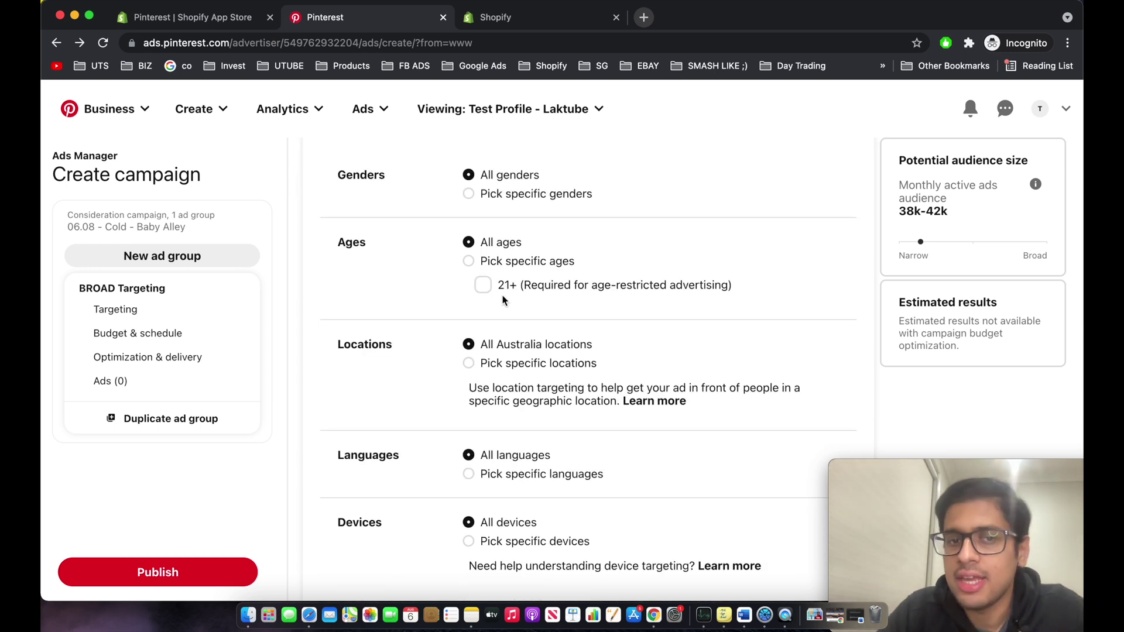
scroll(502, 355, down, 1)
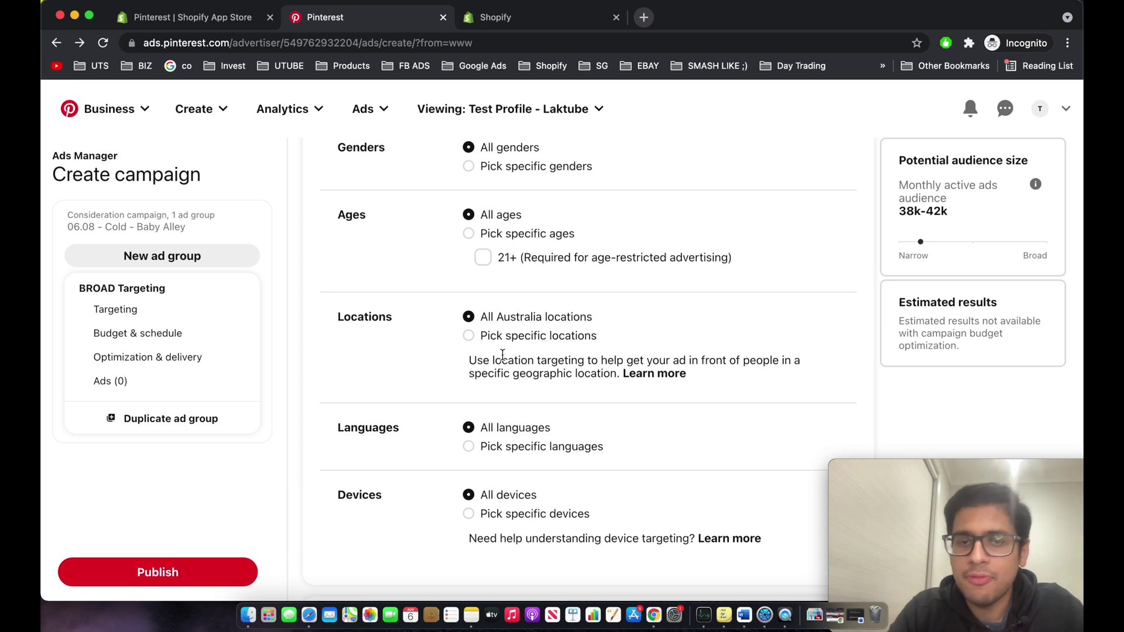
Switch to specific locations and add United Kingdom as a target country.
click(469, 336)
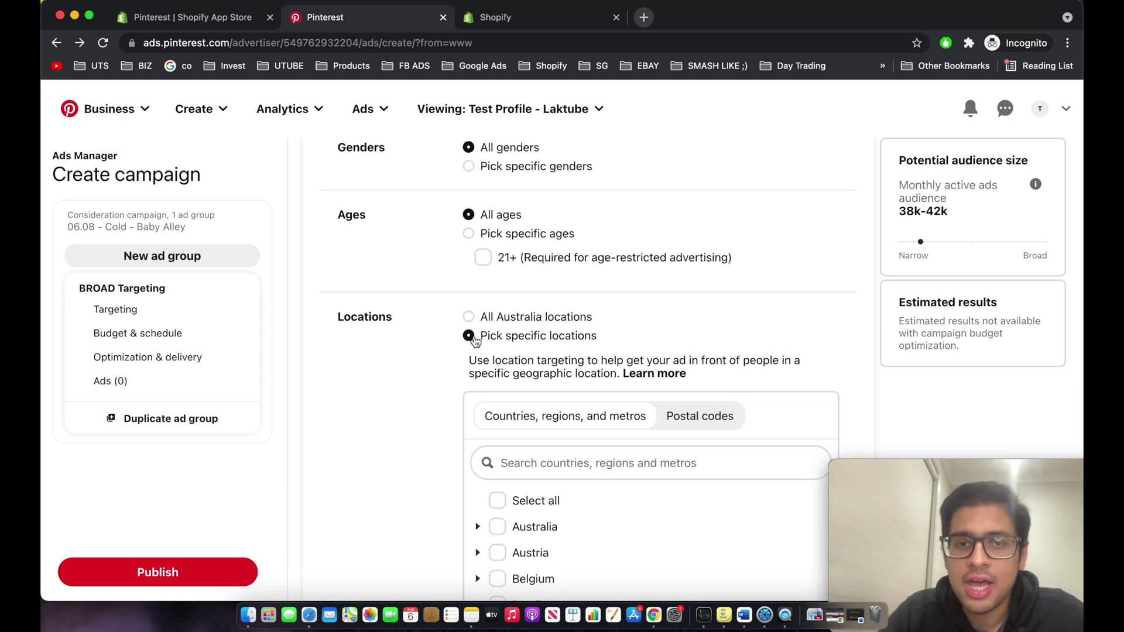
scroll(534, 351, down, 3)
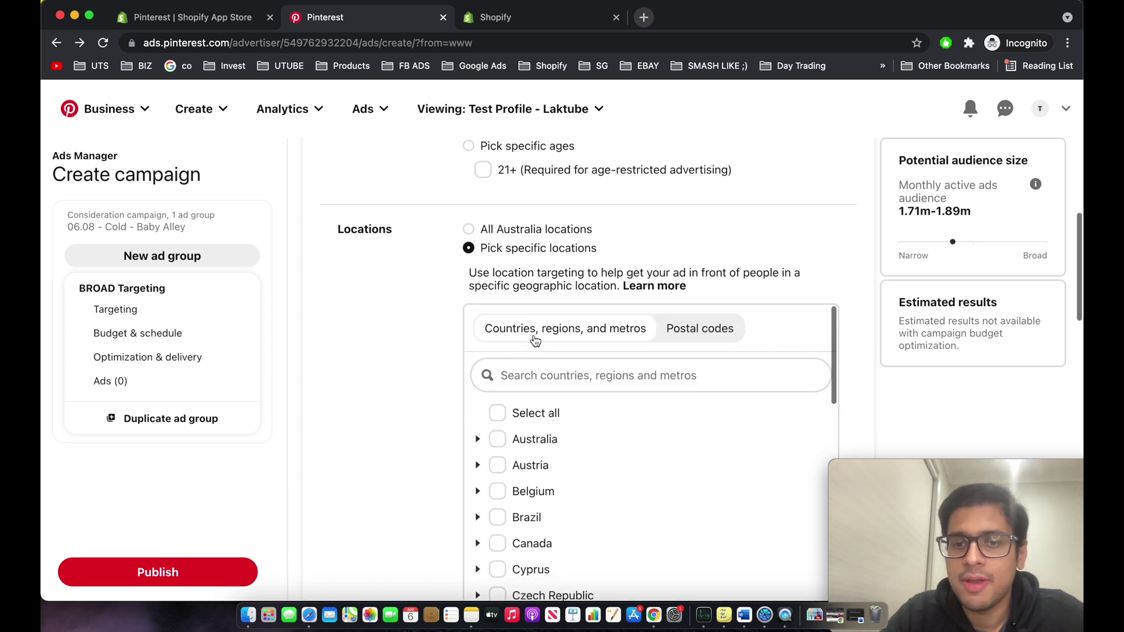
click(534, 378)
text(unite)
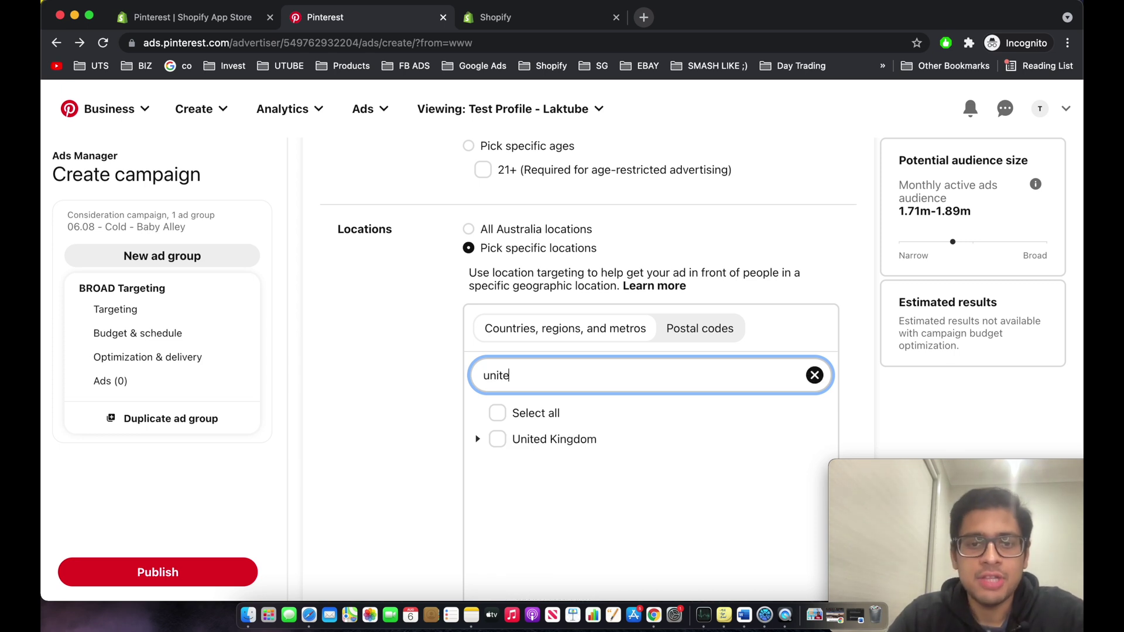
click(497, 439)
Add Australia and the U.S. as target countries.
click(562, 377)
text(d)
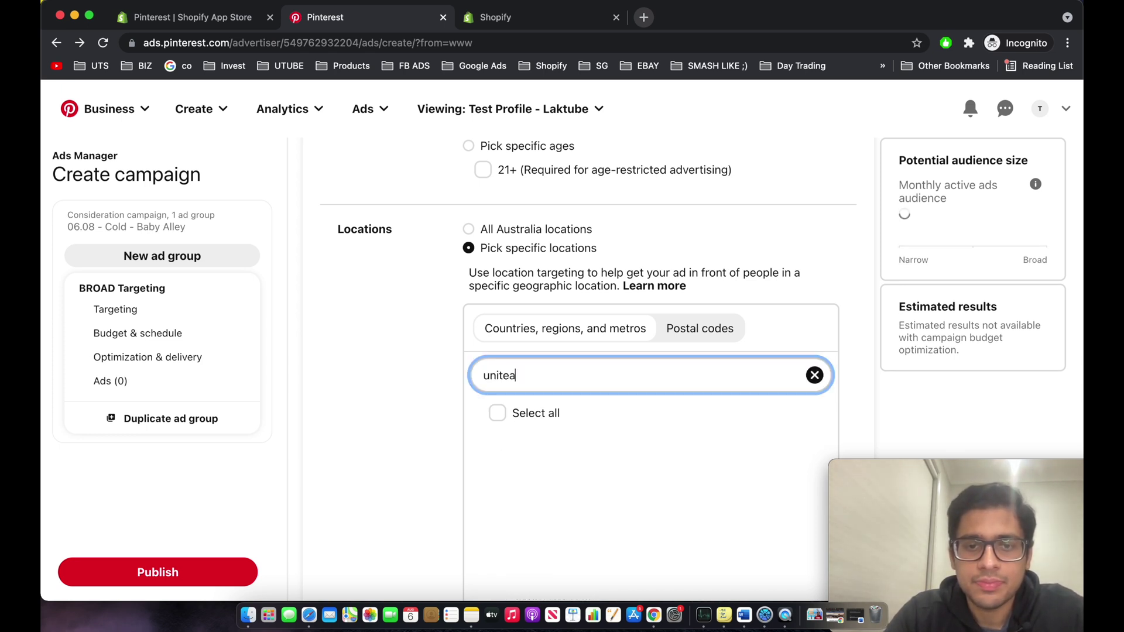
text( st)
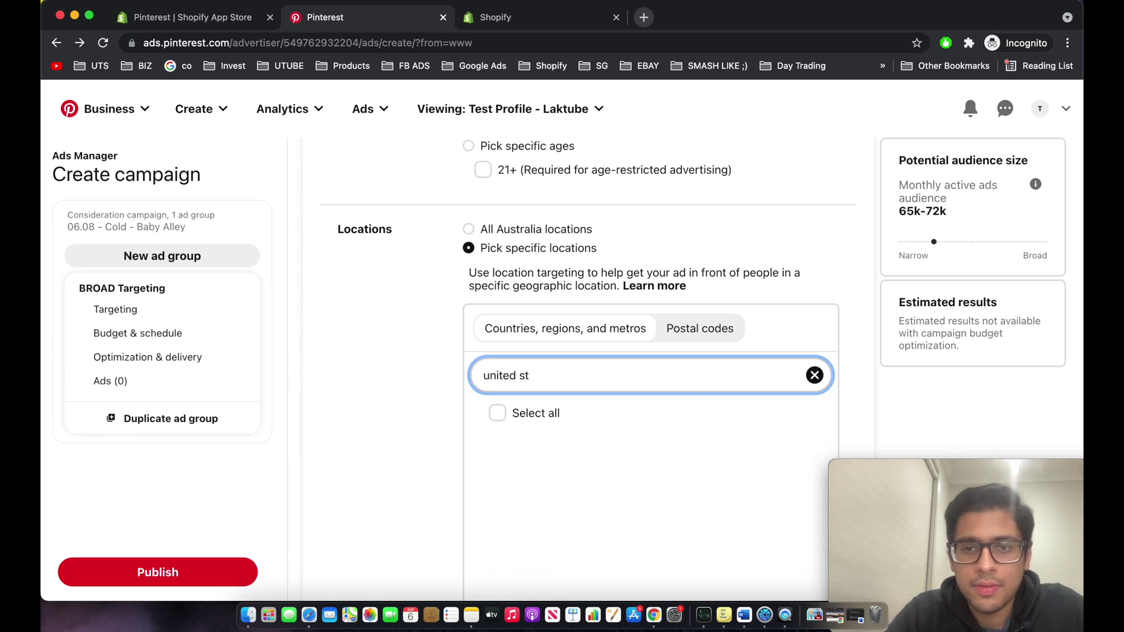
key(super+a)
key(BackSpace)
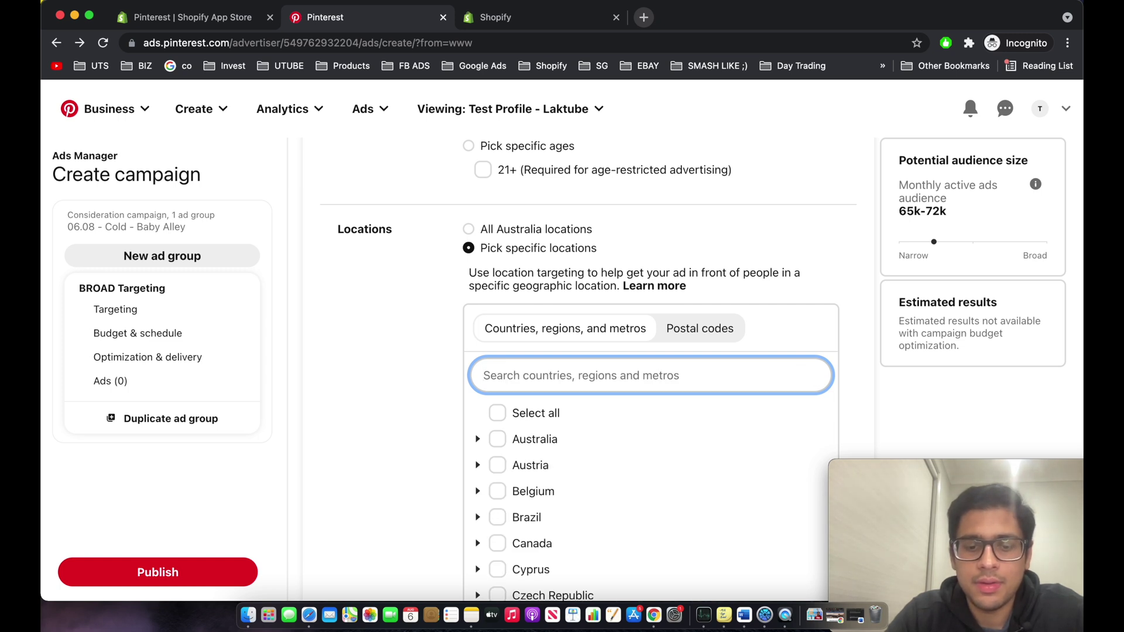
text(a)
key(BackSpace)
text(aust)
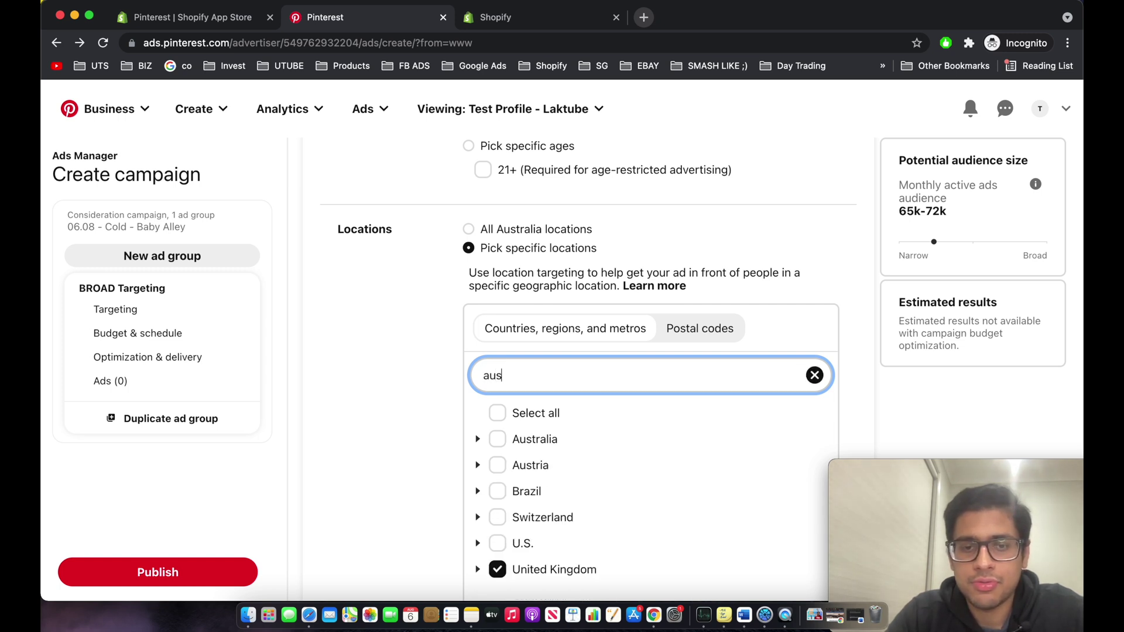
click(497, 442)
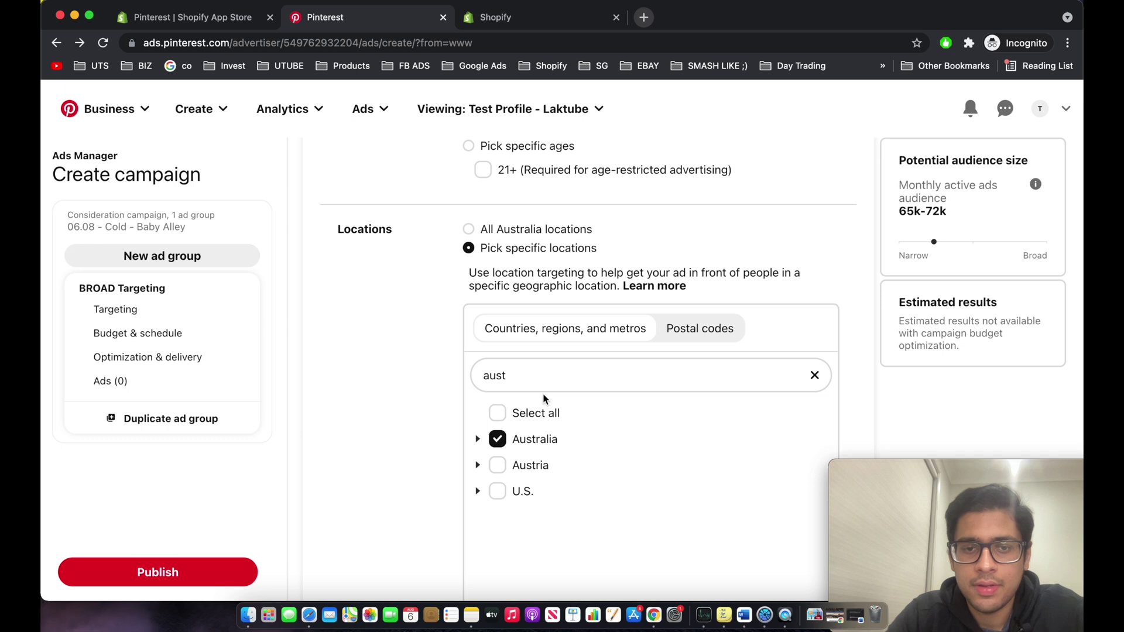
click(497, 491)
Add Canada as the fourth target country.
click(550, 381)
key(super+a)
key(BackSpace)
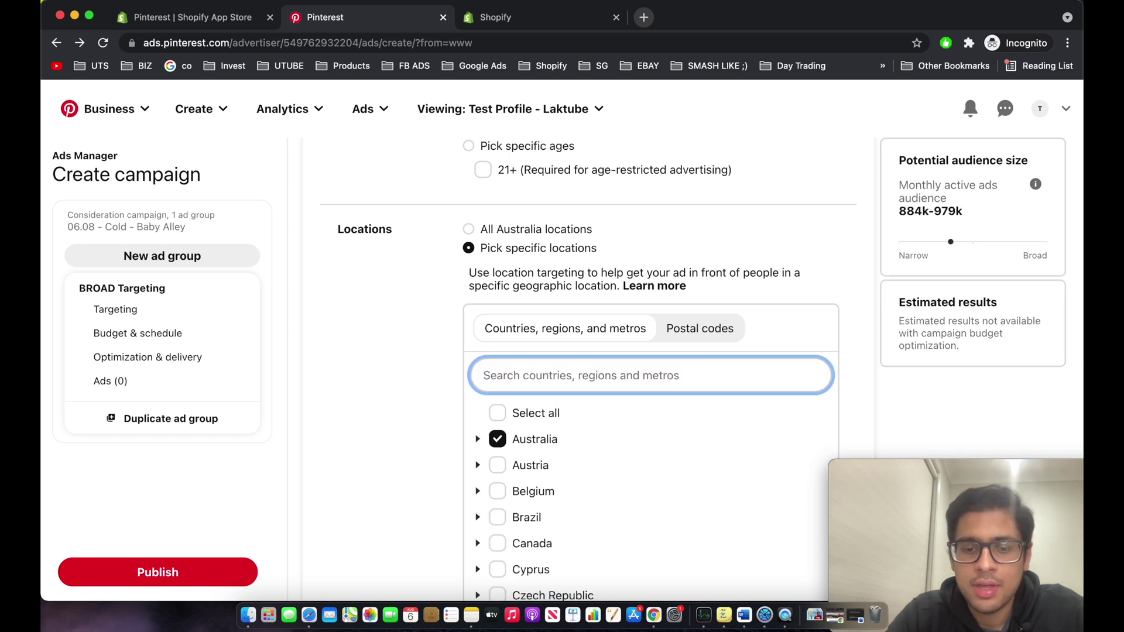
text(canada)
click(507, 437)
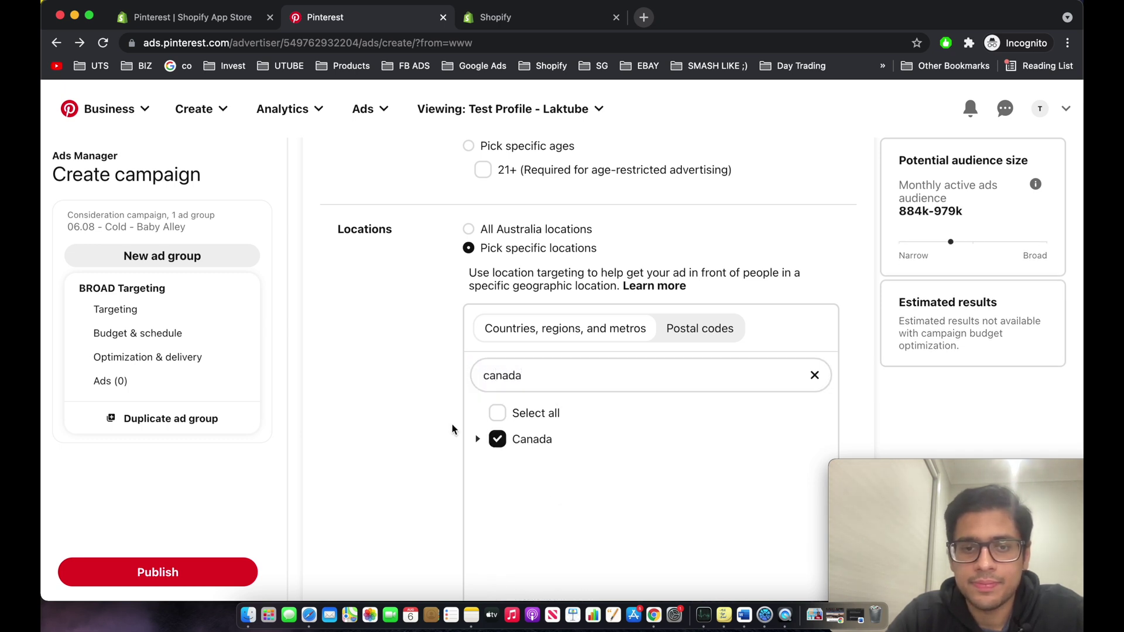
scroll(418, 419, down, 2)
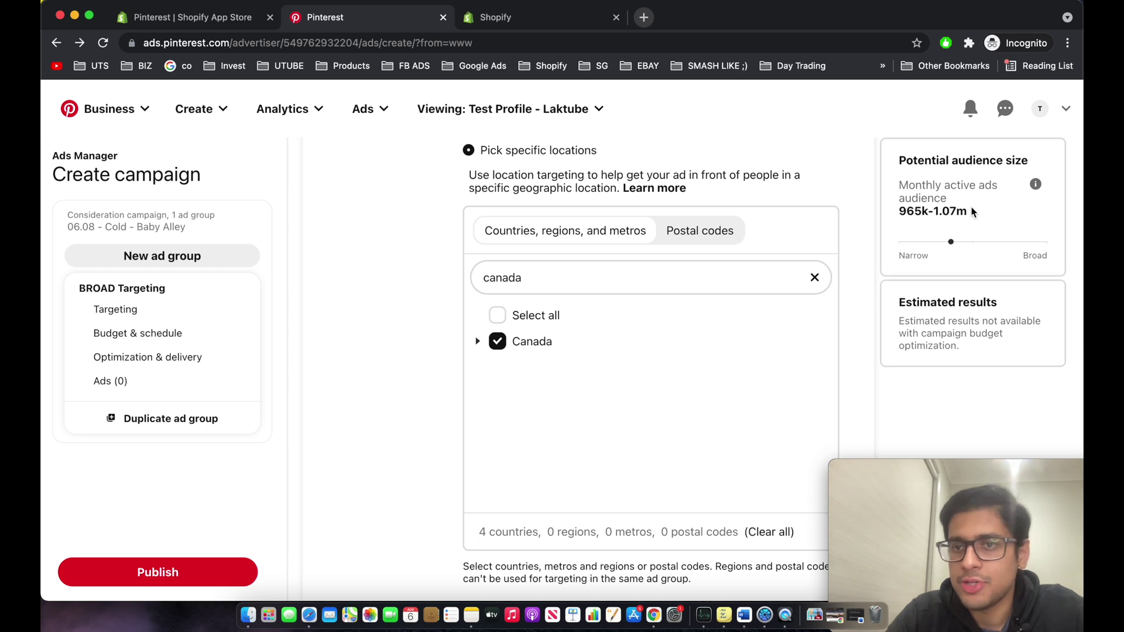
Check the 965k-1.07m audience size and clear the search to list all countries.
drag(901, 210, 981, 222)
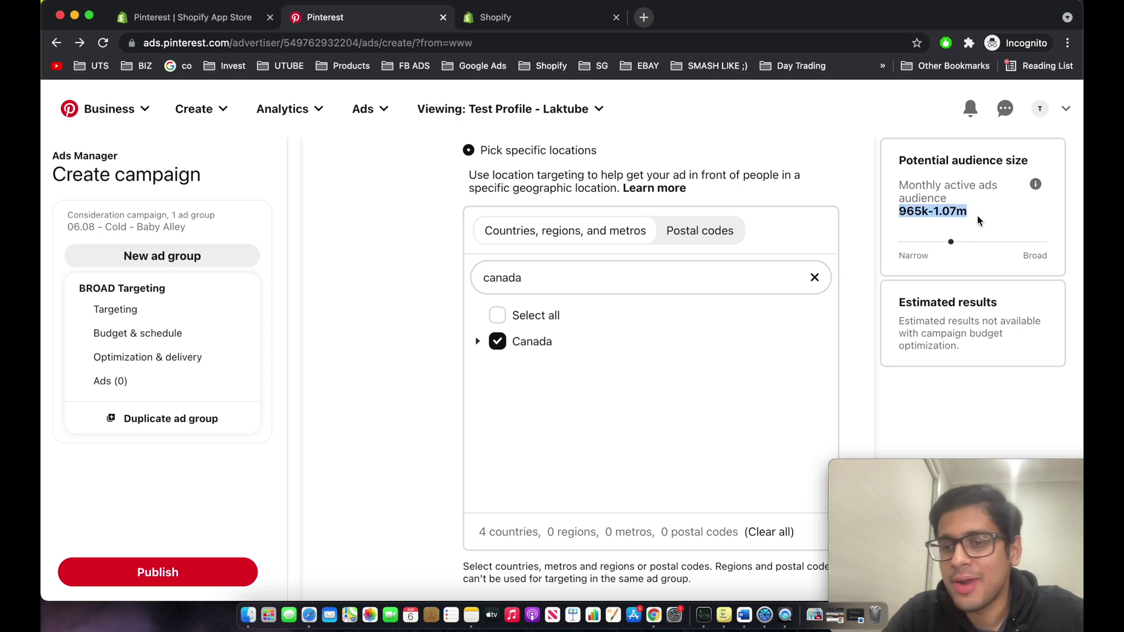
scroll(859, 240, down, 5)
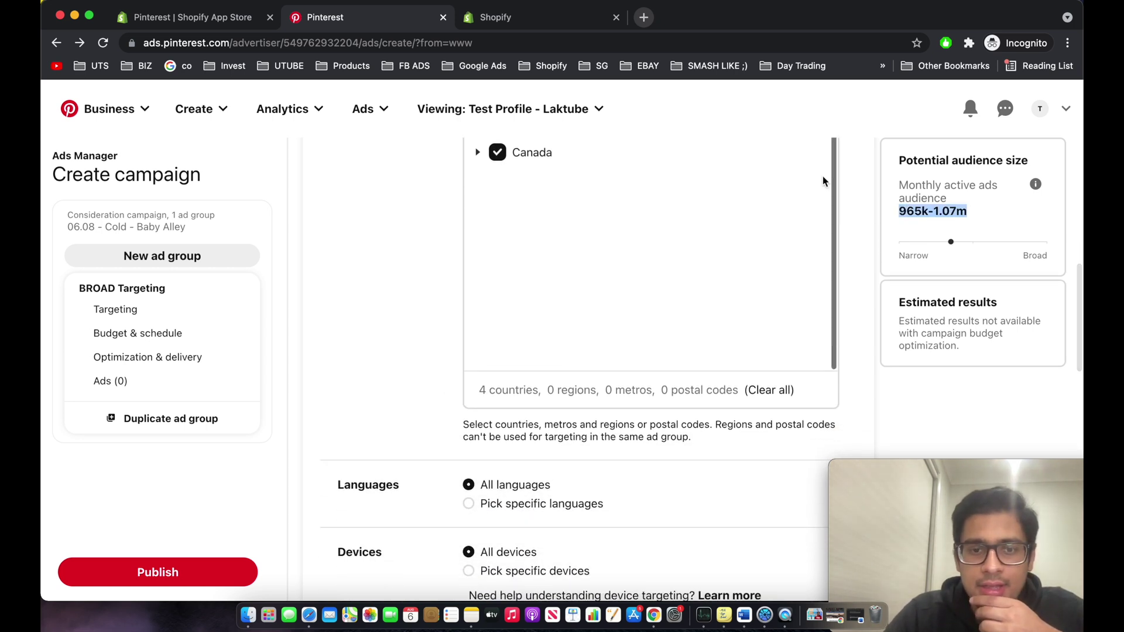
scroll(823, 182, up, 4)
click(809, 215)
scroll(755, 329, down, 2)
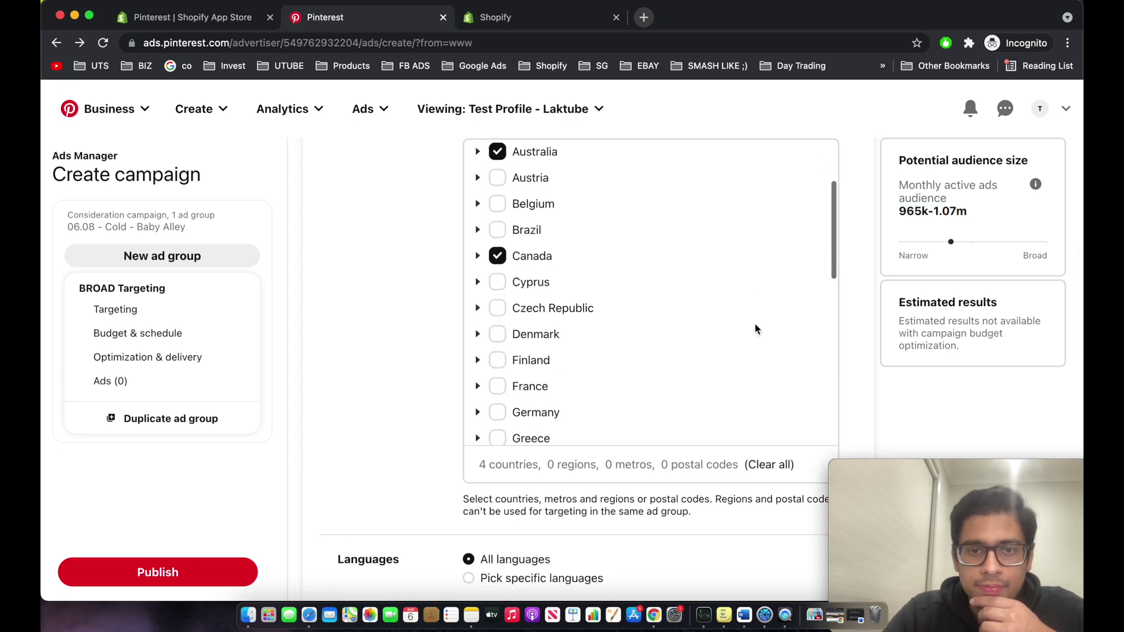
scroll(756, 330, down, 3)
scroll(512, 482, down, 6)
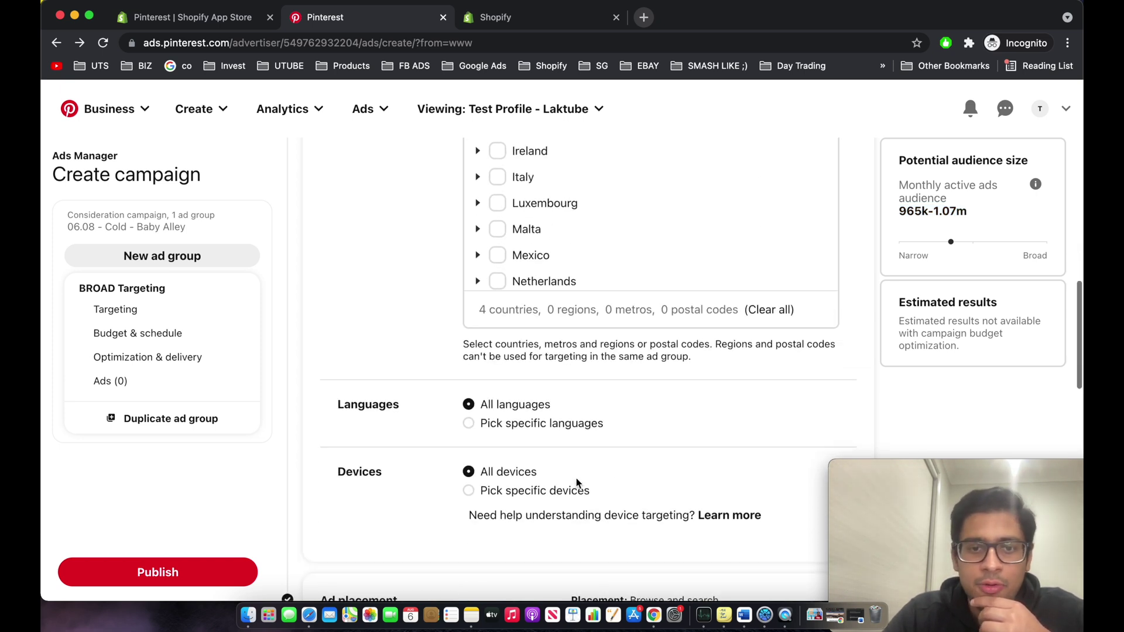
Switch to specific languages, deselect all, and keep only English.
click(515, 348)
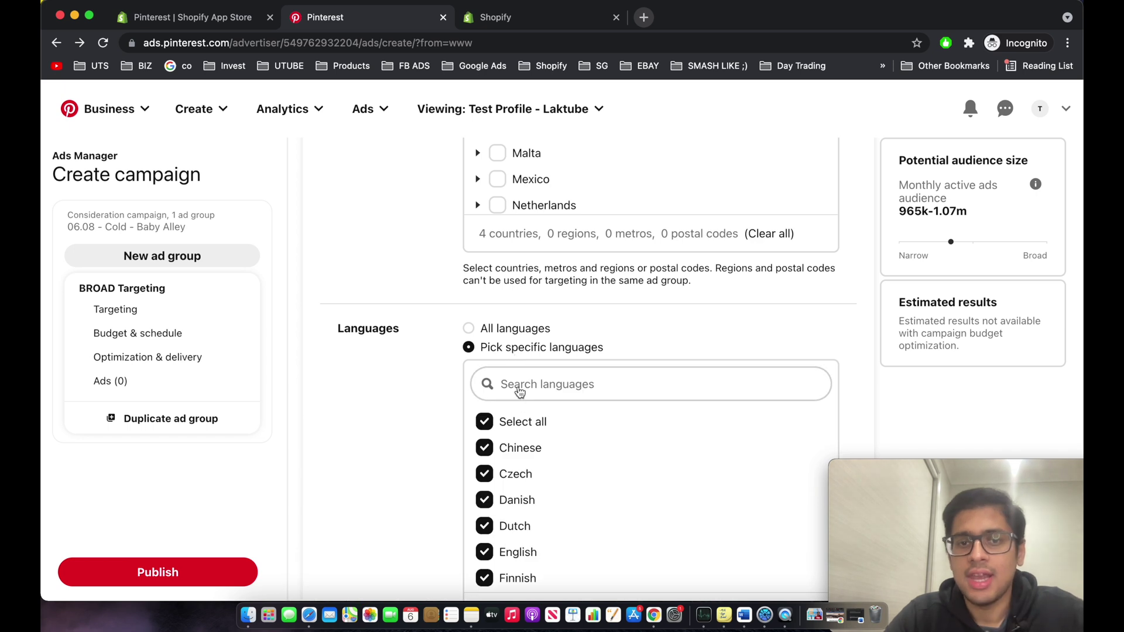
click(485, 421)
scroll(488, 464, down, 3)
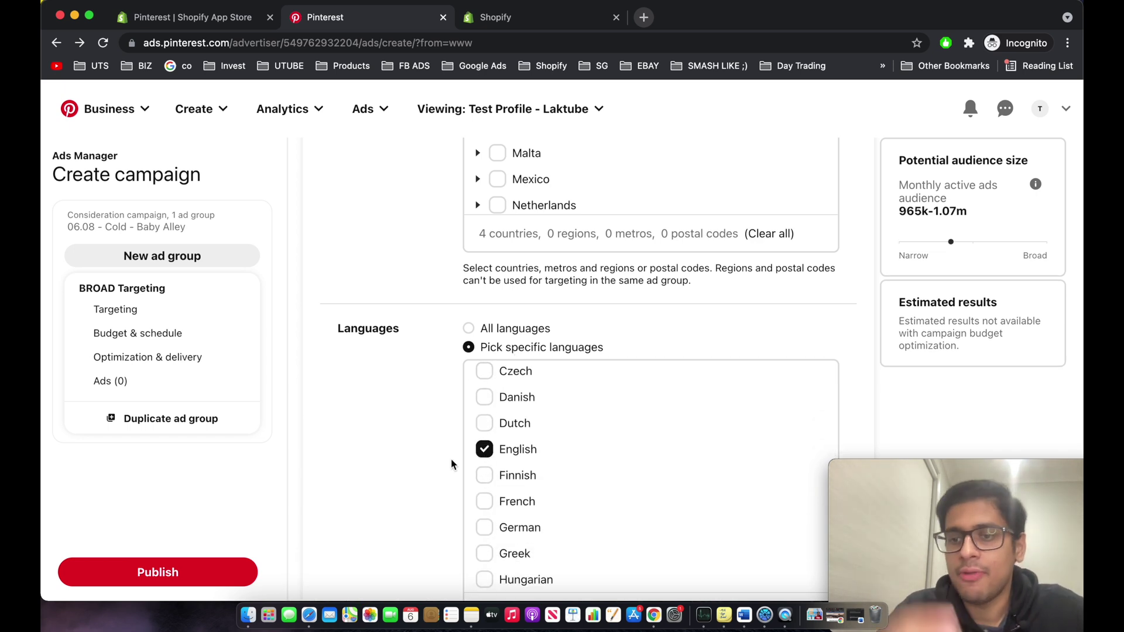
scroll(451, 464, down, 3)
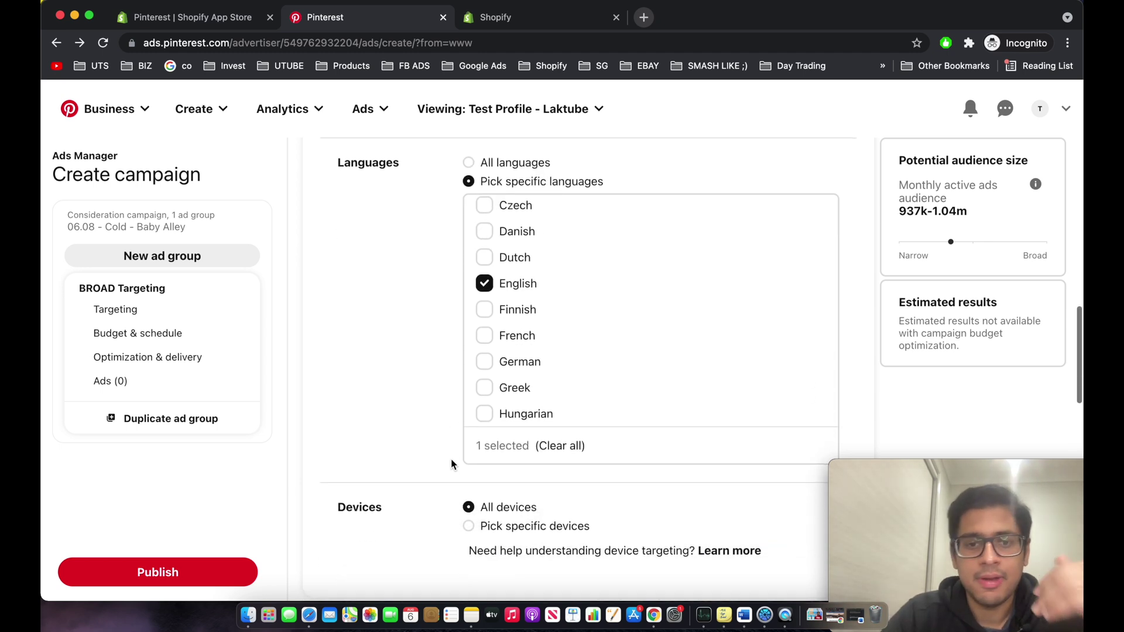
scroll(450, 464, down, 3)
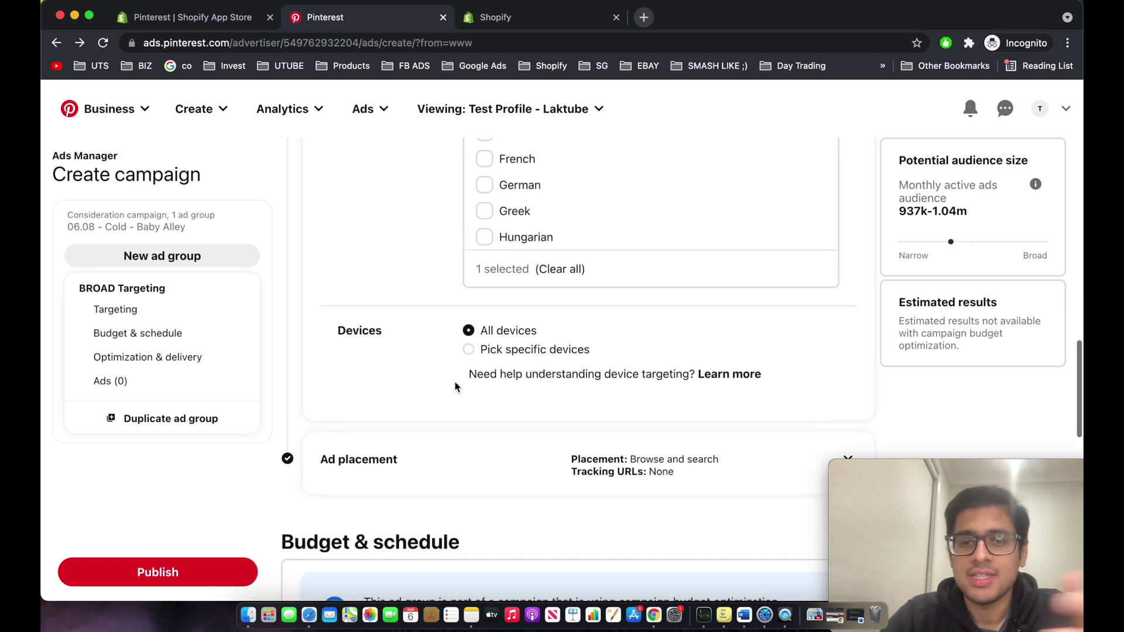
scroll(455, 385, down, 2)
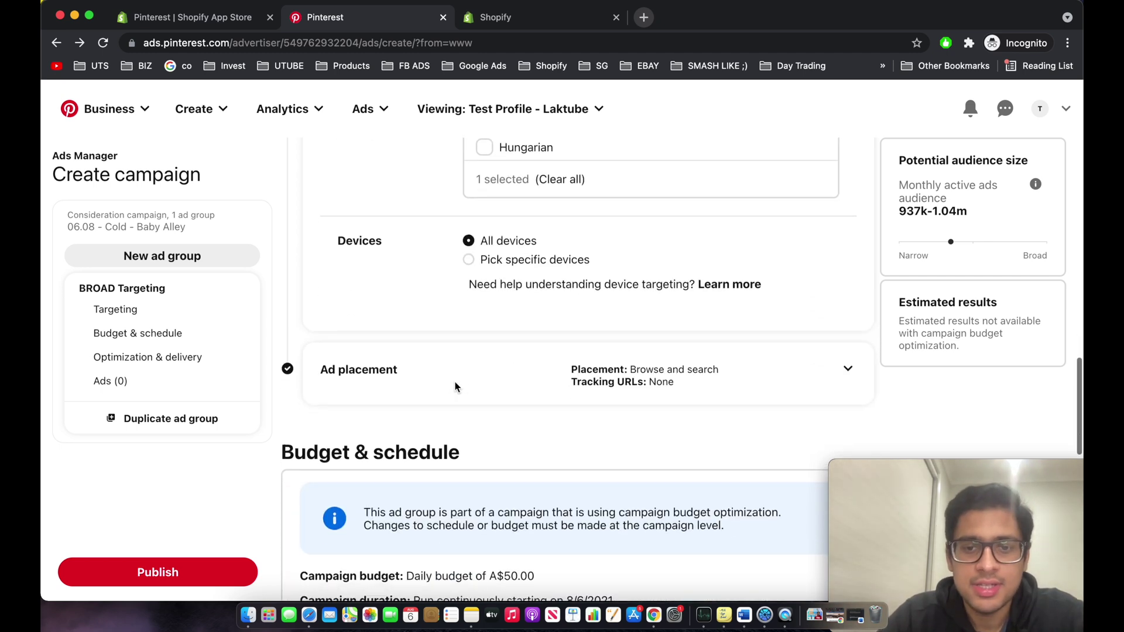
click(849, 328)
scroll(480, 375, up, 10)
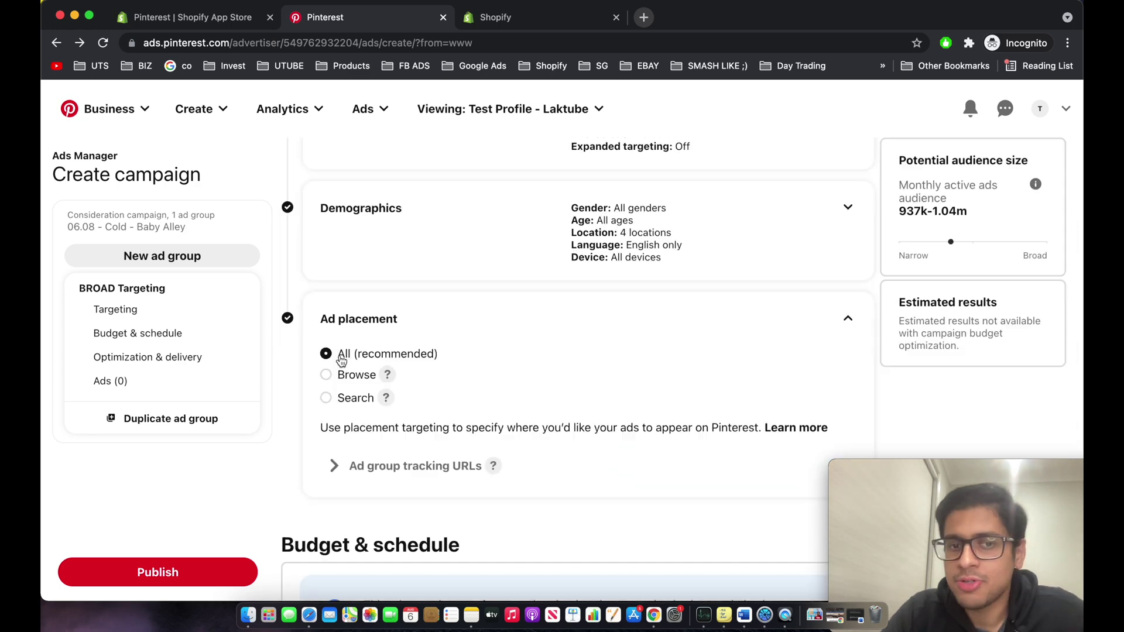
scroll(391, 396, down, 8)
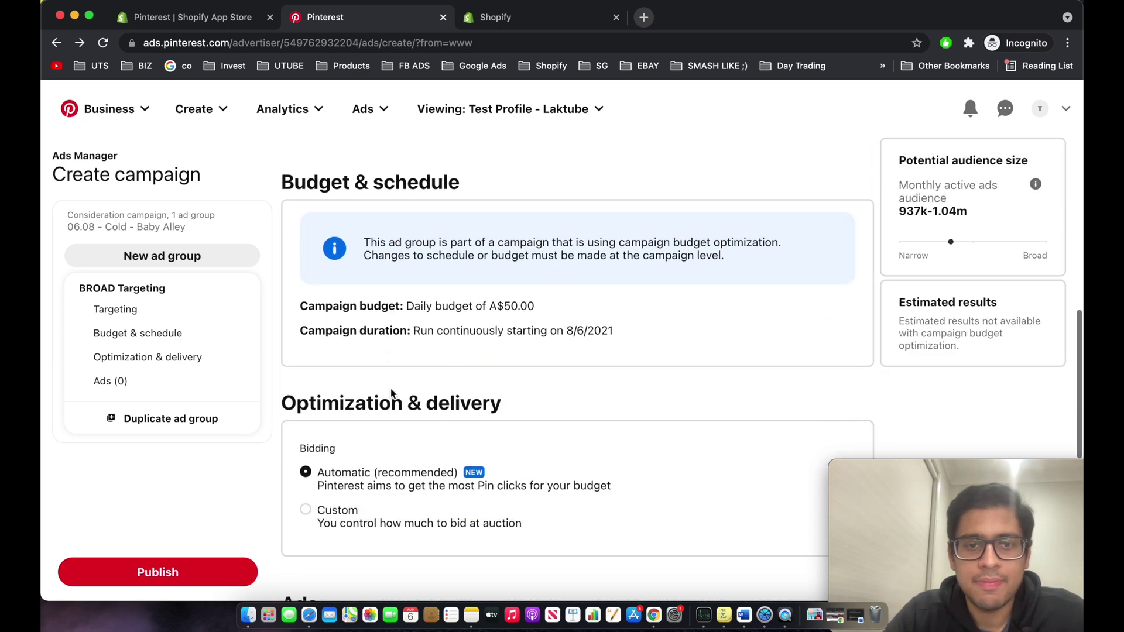
scroll(429, 226, up, 2)
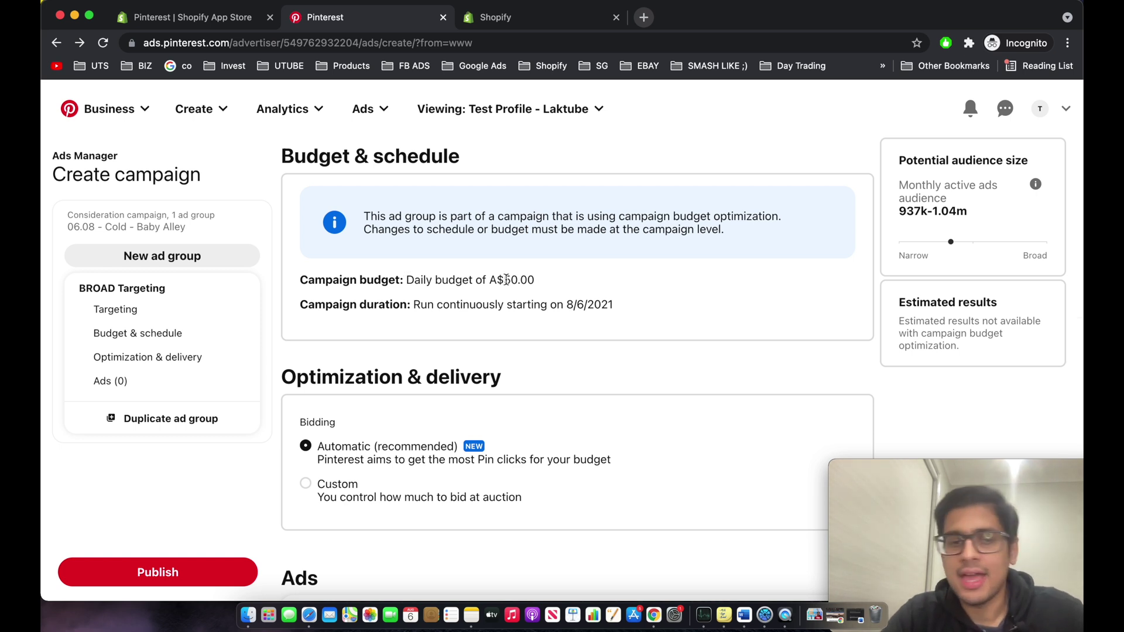
scroll(507, 280, down, 1)
drag(489, 255, 534, 255)
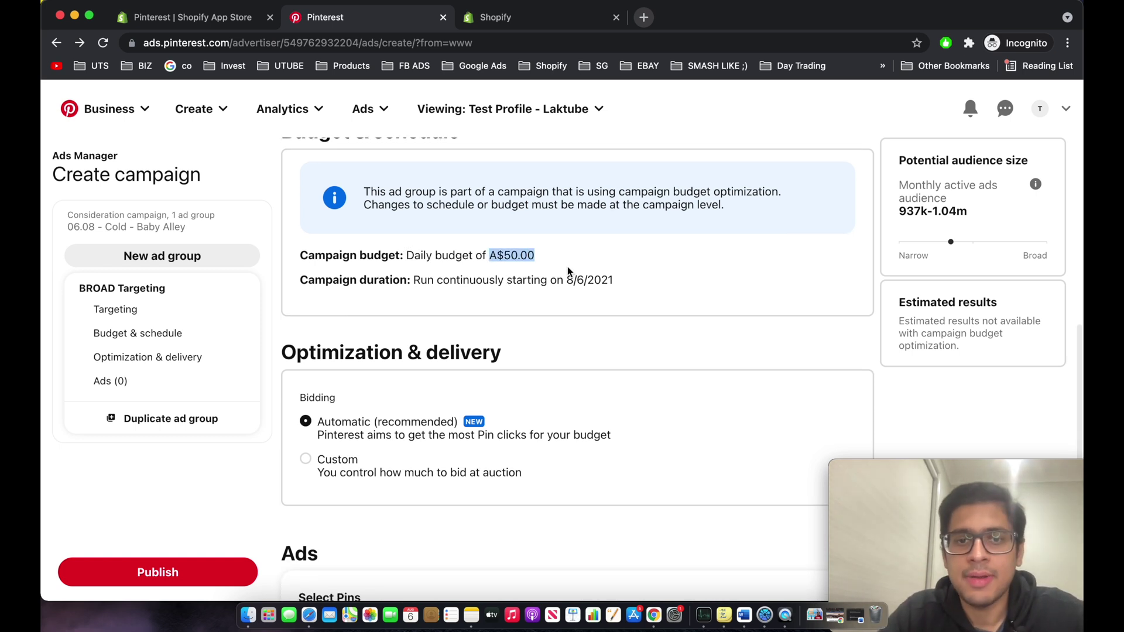
scroll(568, 271, down, 2)
scroll(442, 432, down, 1)
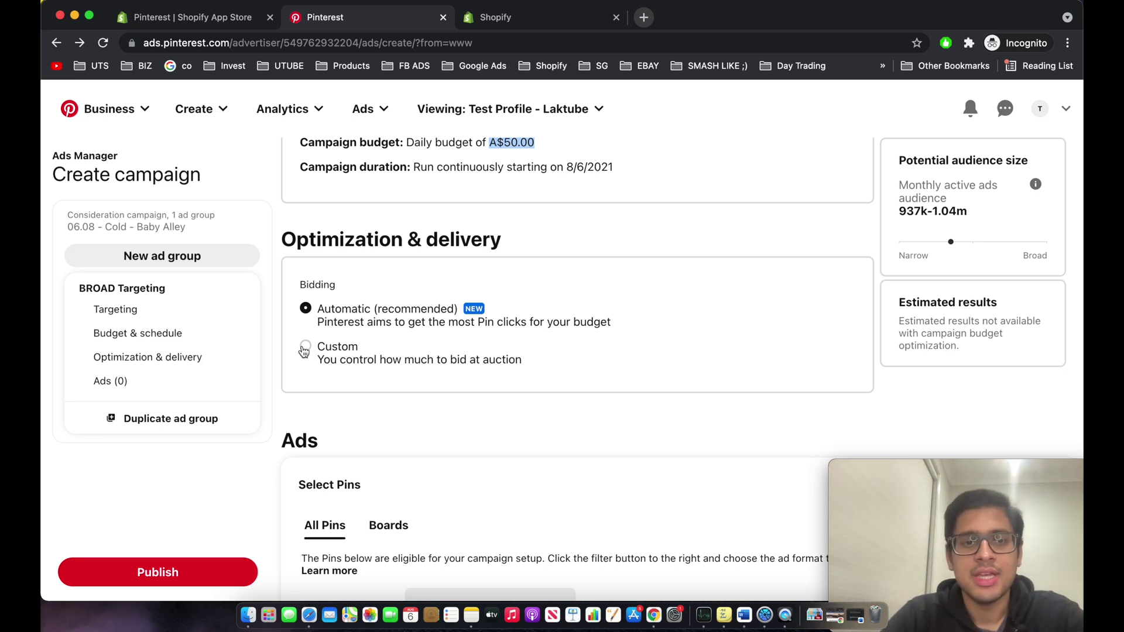
scroll(351, 322, down, 2)
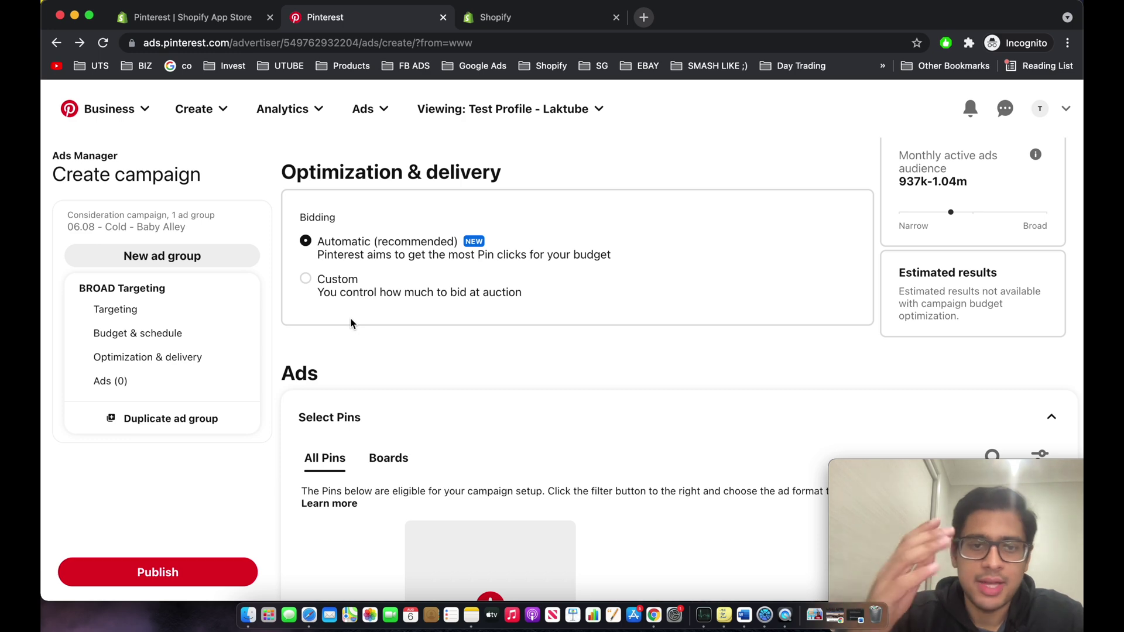
scroll(351, 322, down, 6)
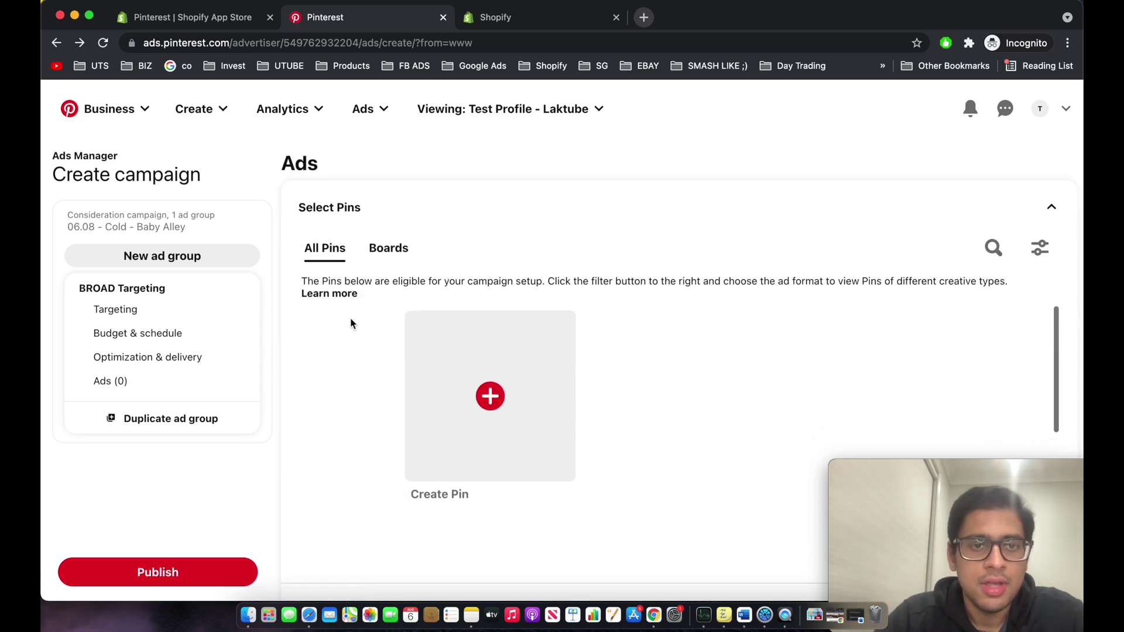
Browse All Pins for the baby carrier and teething feeder pins.
scroll(351, 322, up, 7)
scroll(321, 351, down, 3)
scroll(321, 351, down, 2)
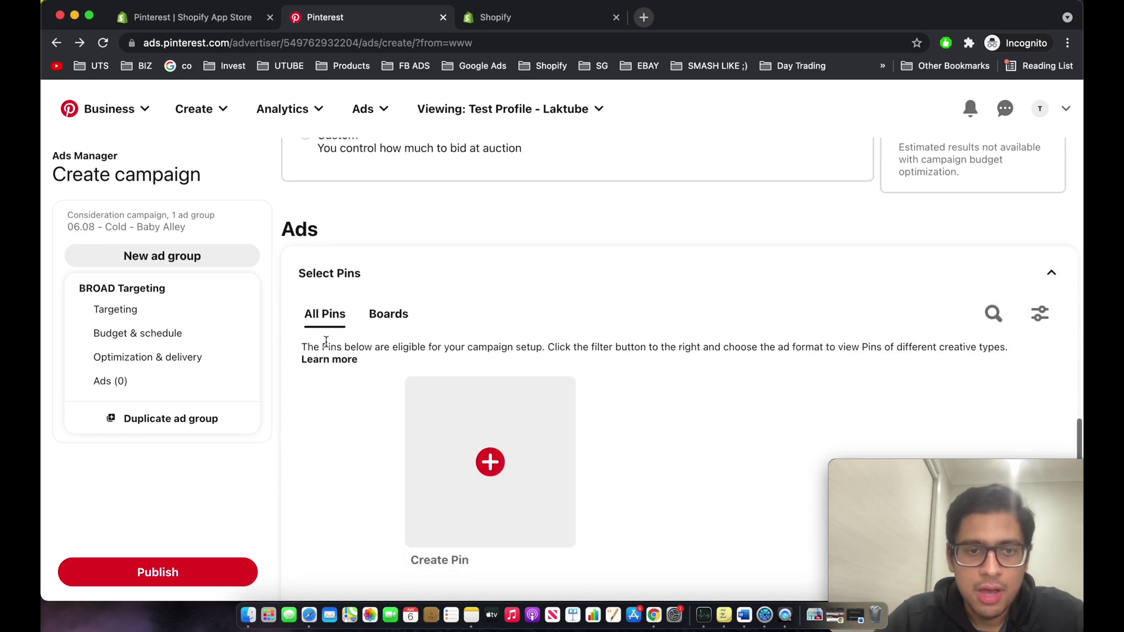
scroll(376, 333, down, 2)
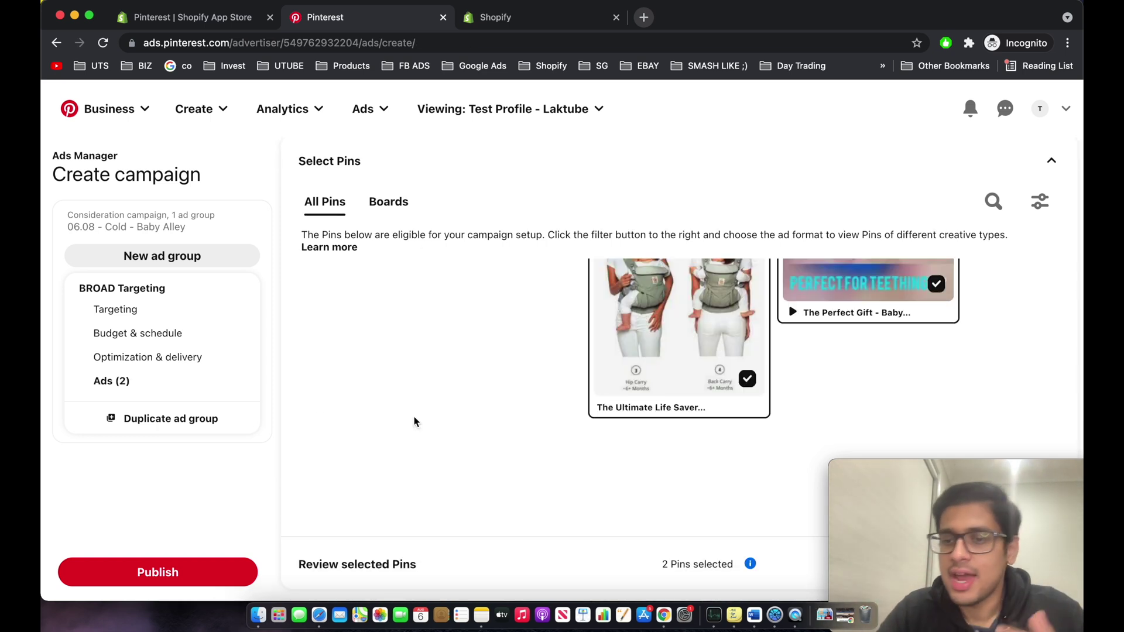
scroll(414, 417, up, 4)
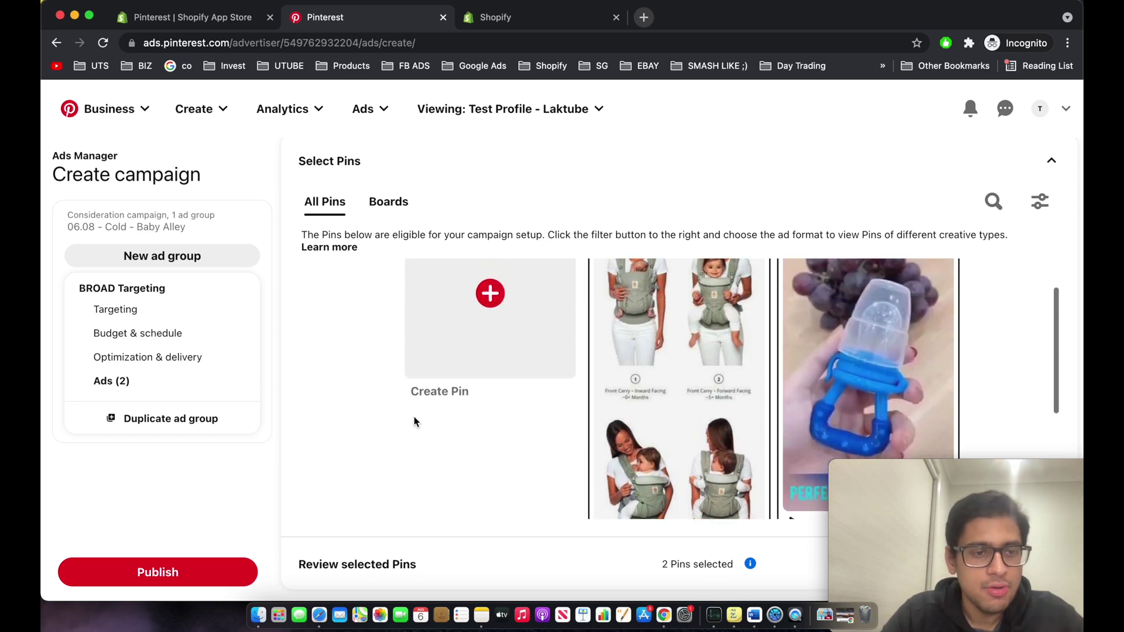
scroll(413, 416, up, 10)
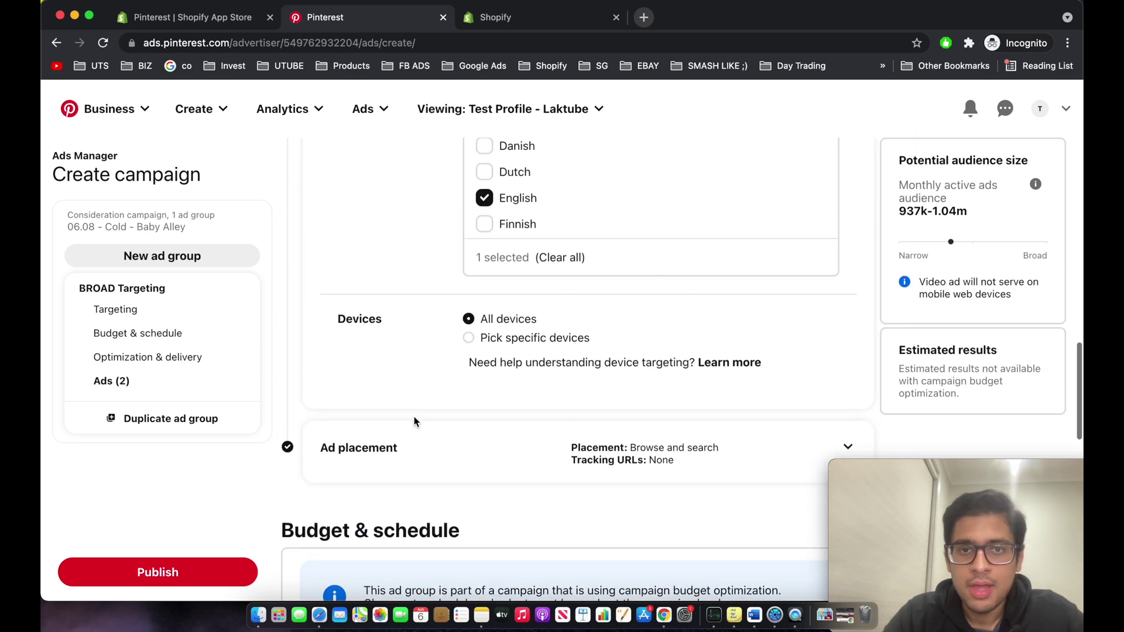
scroll(414, 416, up, 8)
scroll(413, 417, up, 15)
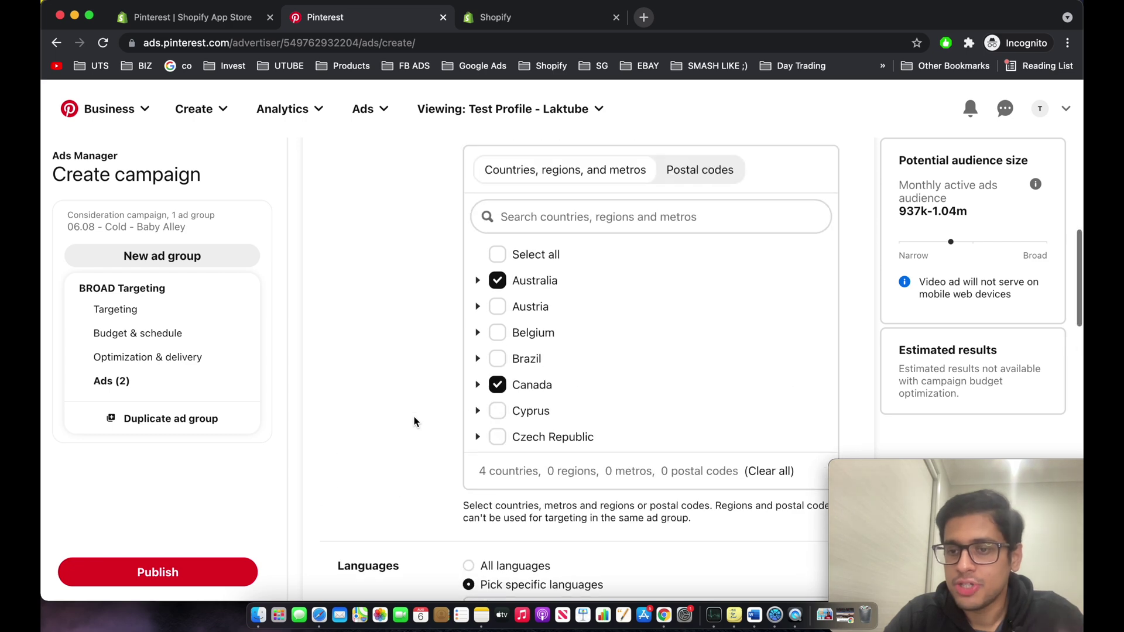
scroll(414, 416, down, 10)
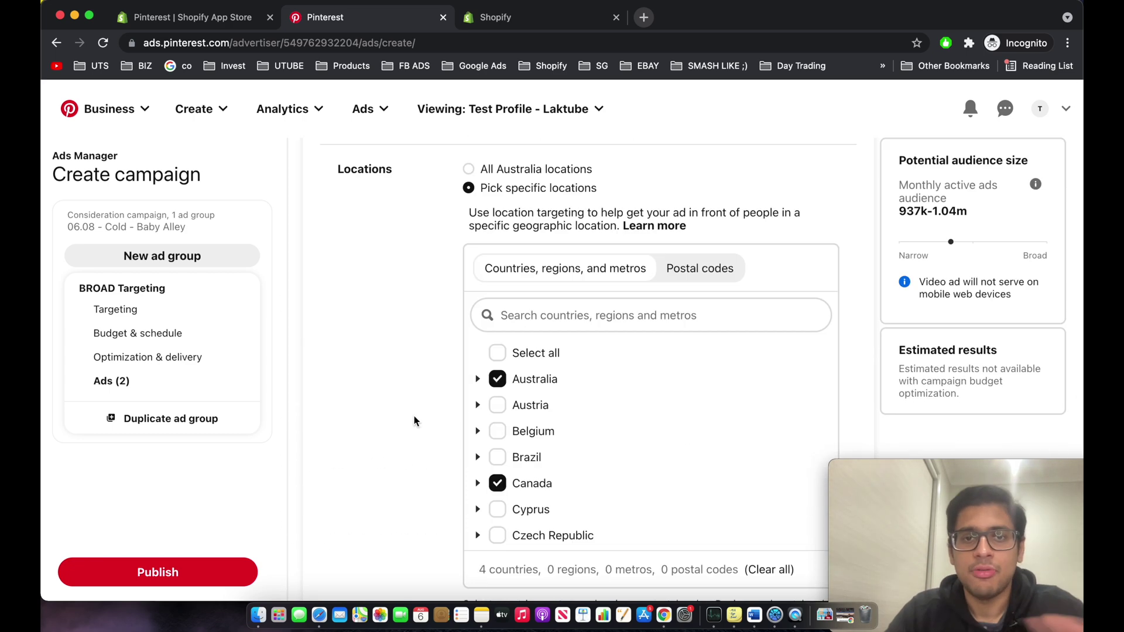
scroll(413, 416, up, 7)
scroll(613, 395, down, 5)
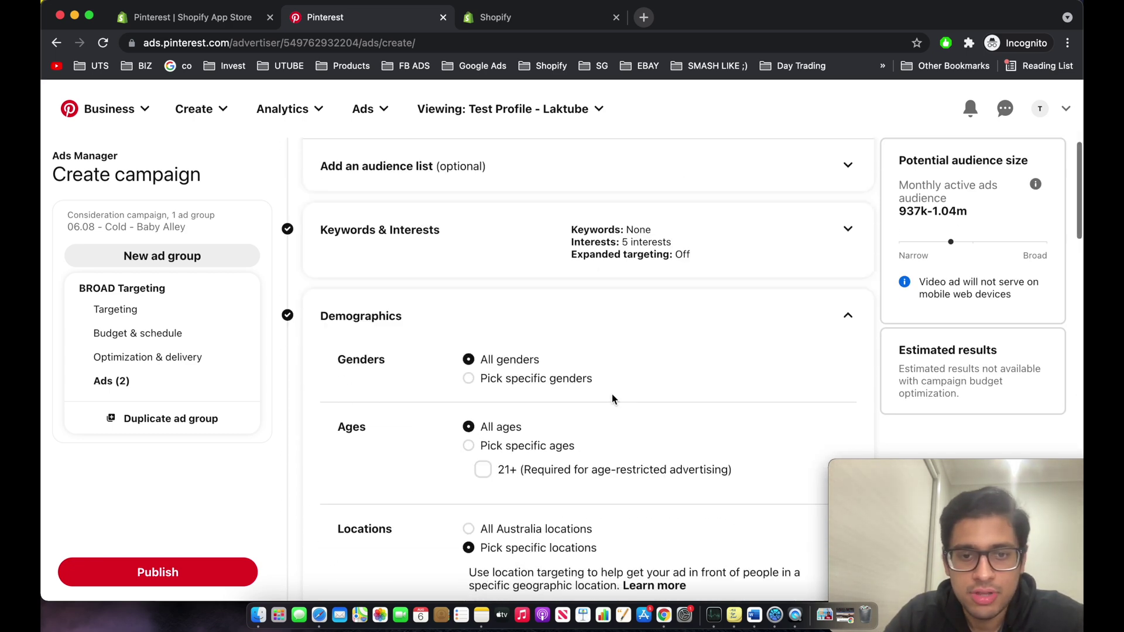
scroll(559, 509, down, 1)
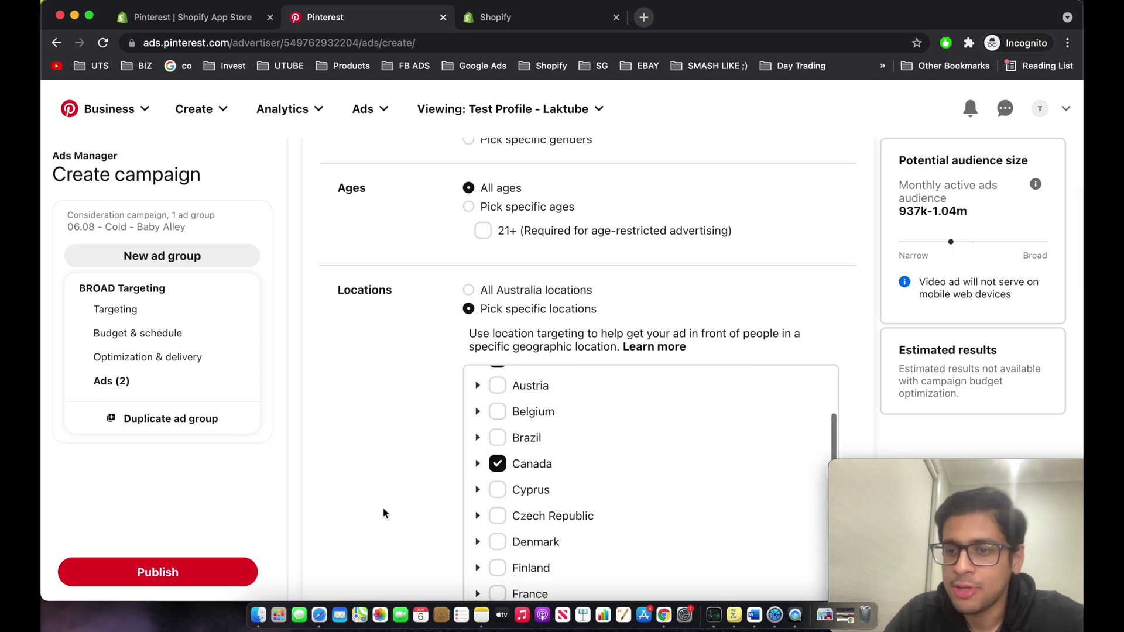
scroll(384, 512, down, 8)
scroll(427, 496, down, 4)
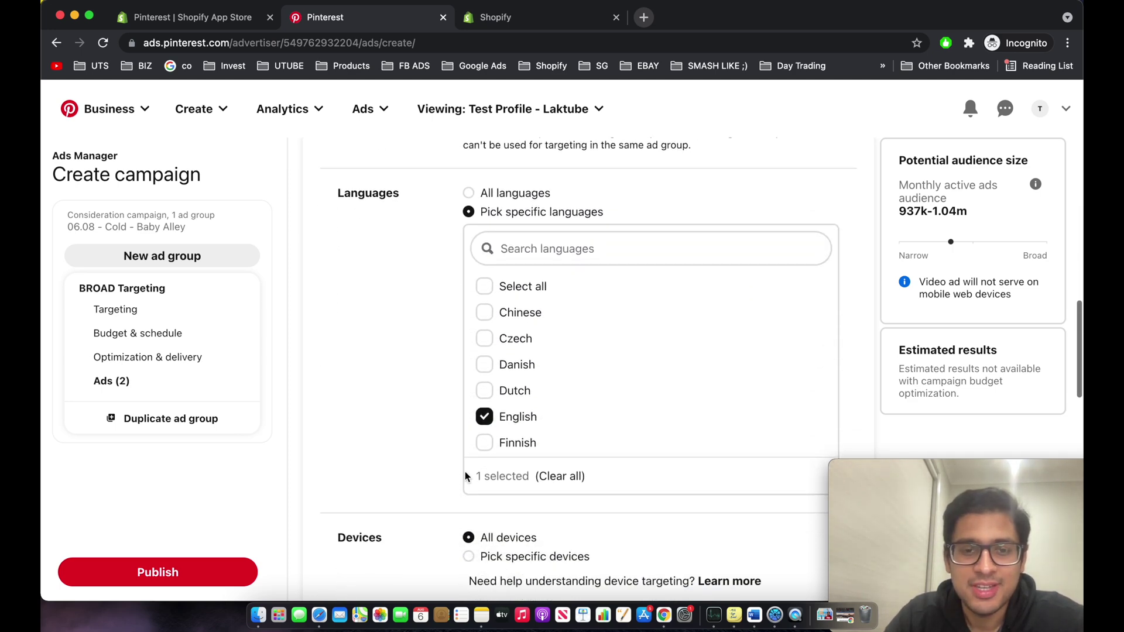
scroll(467, 419, up, 1)
scroll(515, 275, up, 1)
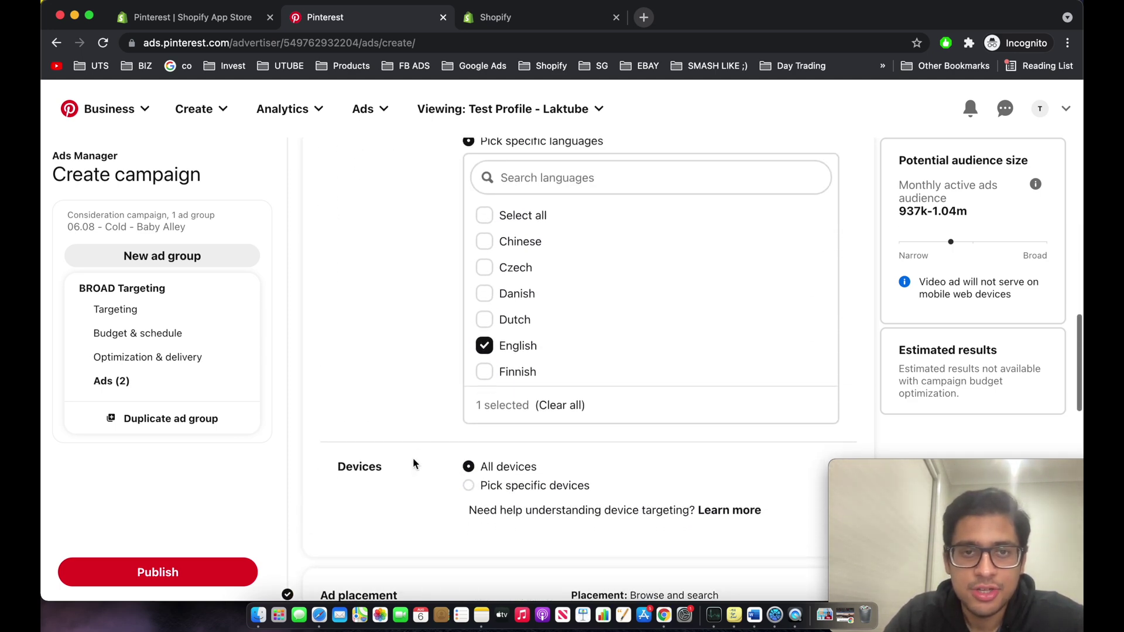
scroll(498, 350, down, 2)
scroll(565, 354, down, 6)
scroll(562, 351, up, 2)
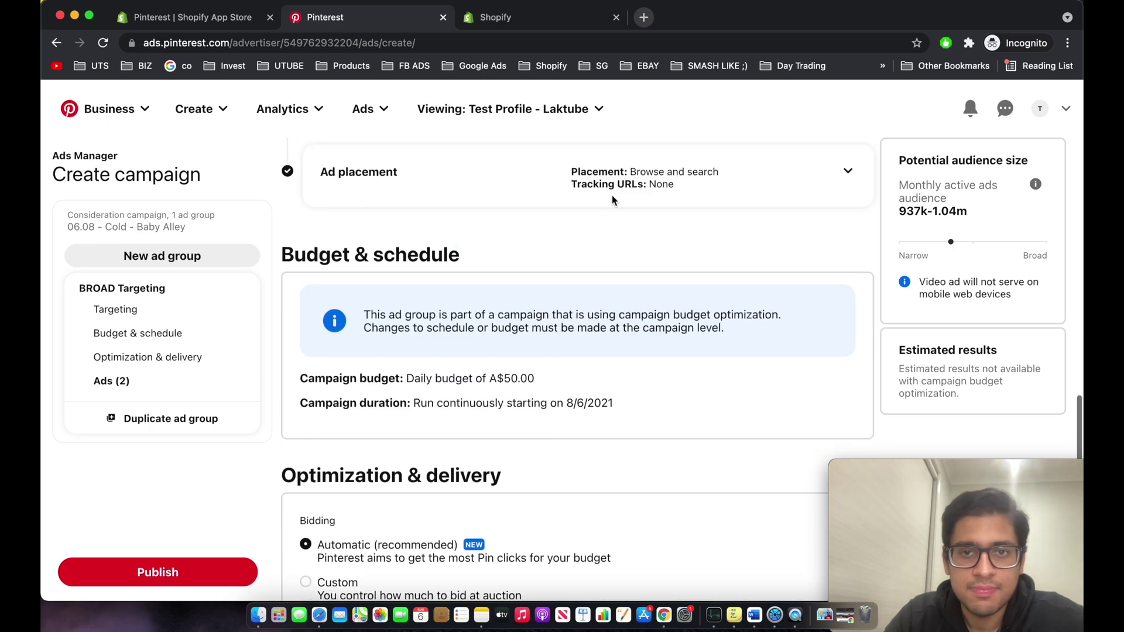
scroll(514, 336, down, 2)
scroll(543, 366, down, 3)
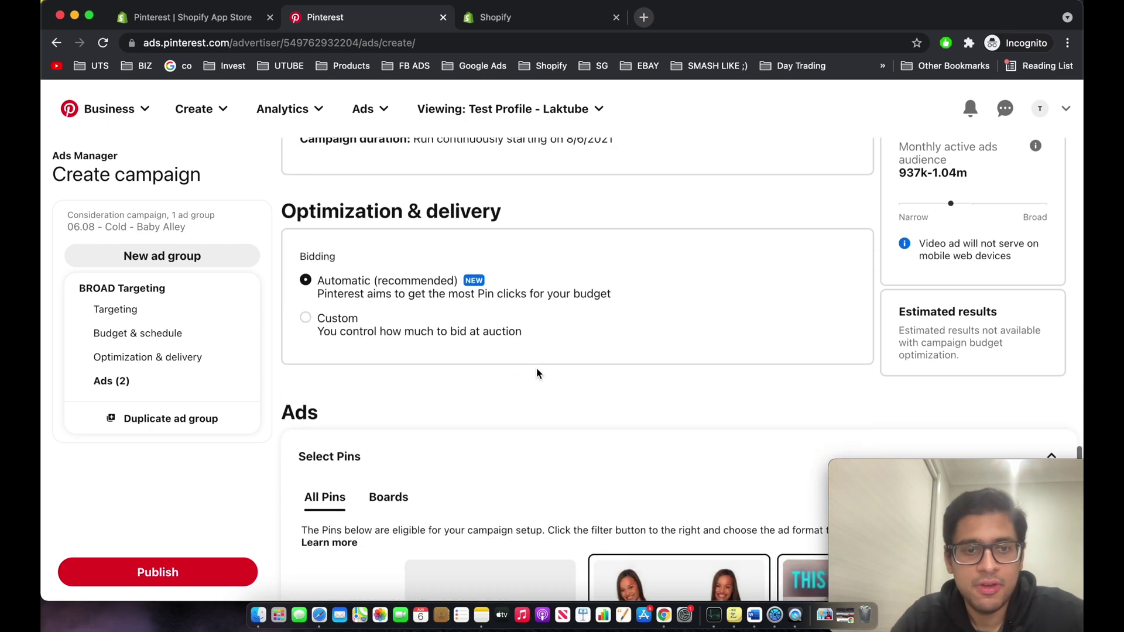
scroll(441, 419, down, 5)
scroll(484, 437, down, 4)
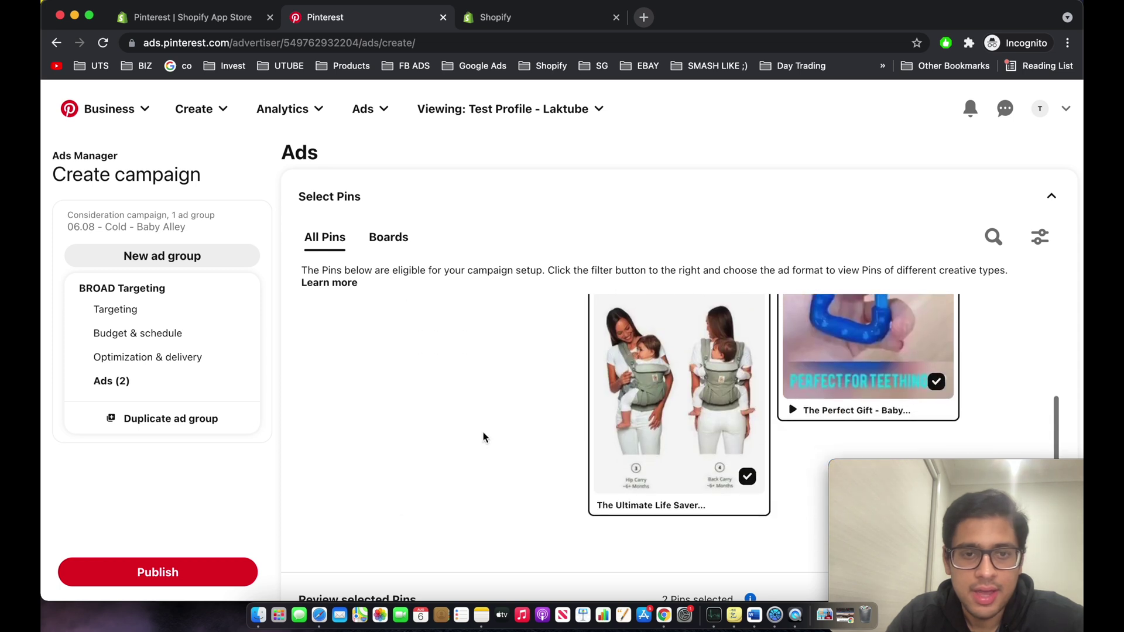
Publish the campaign, leave the draft page, and scroll through the Billing business information form.
click(139, 576)
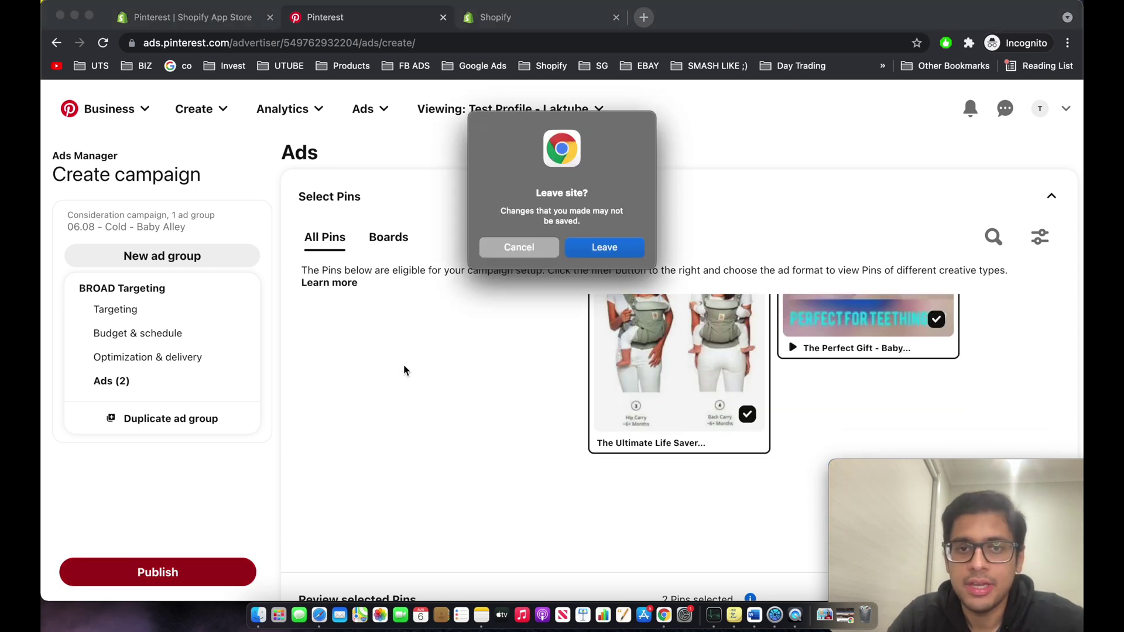
click(604, 248)
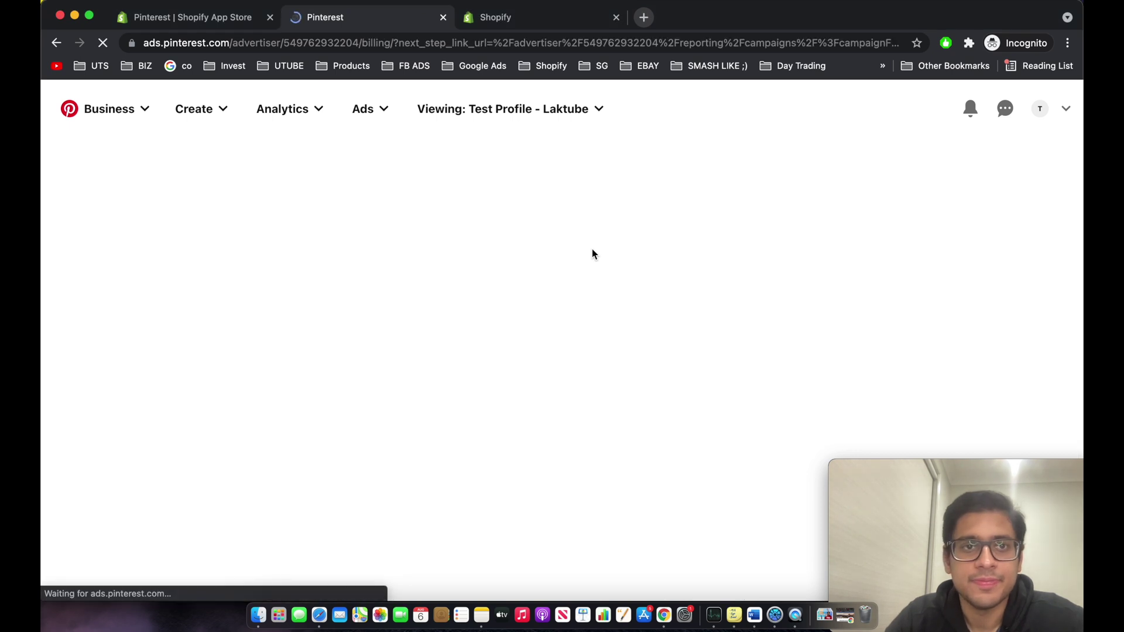
scroll(592, 248, down, 1)
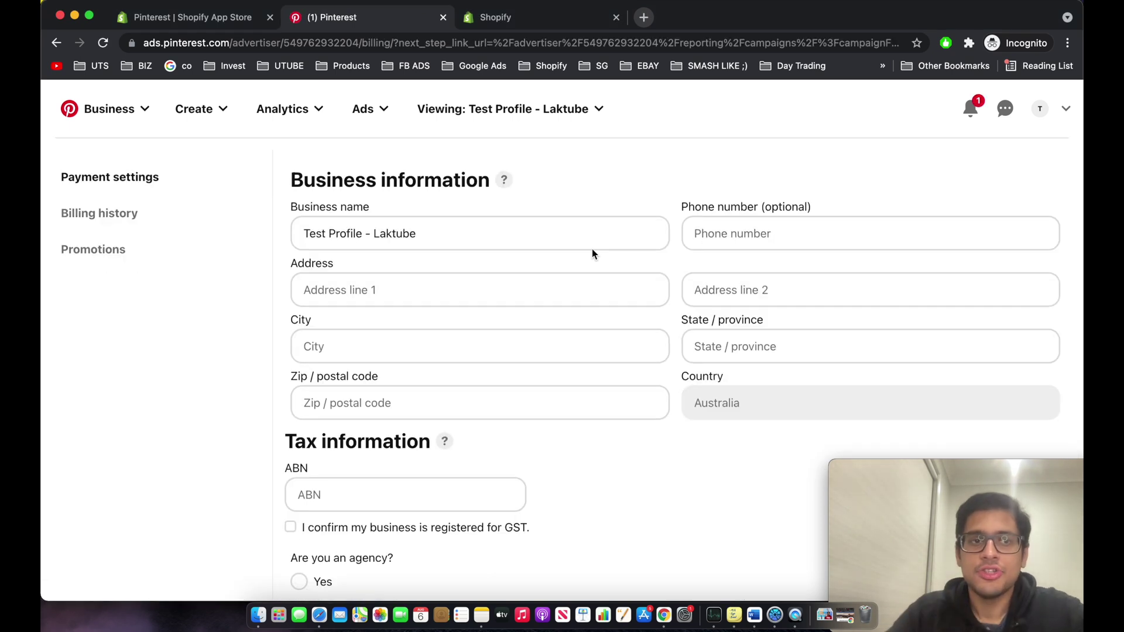
scroll(592, 248, down, 1)
scroll(592, 248, up, 1)
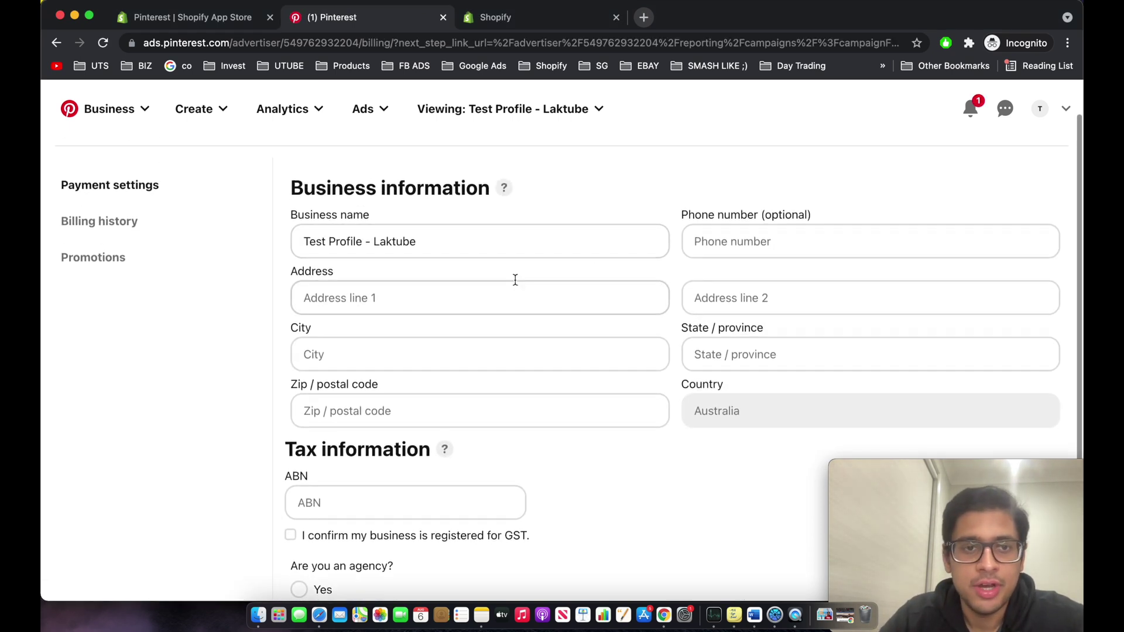
scroll(719, 311, down, 2)
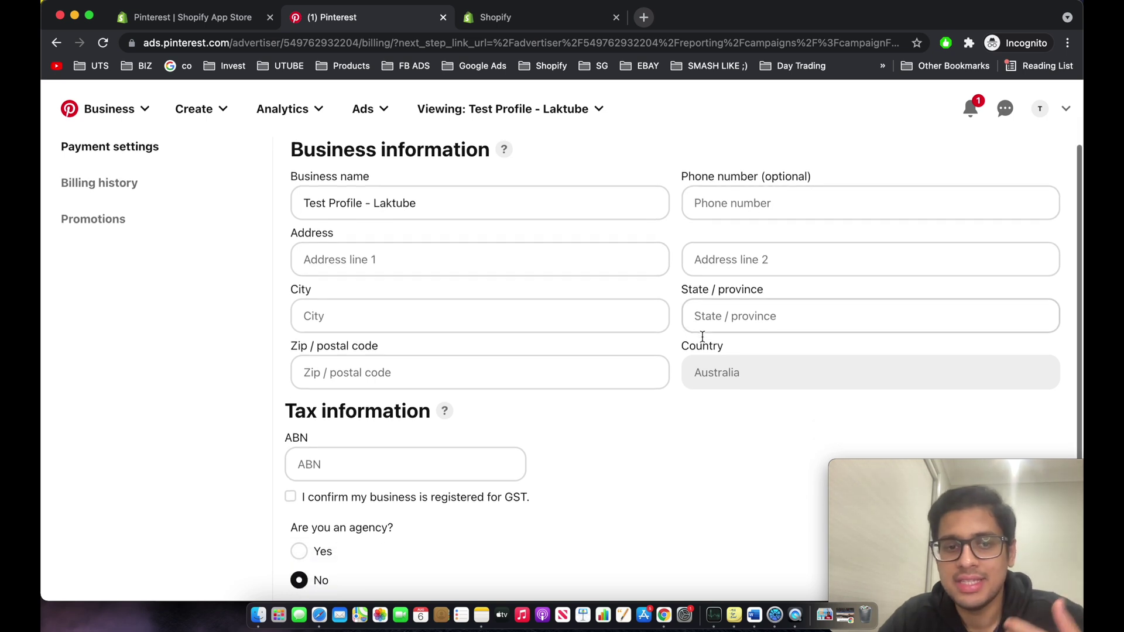
scroll(714, 209, up, 3)
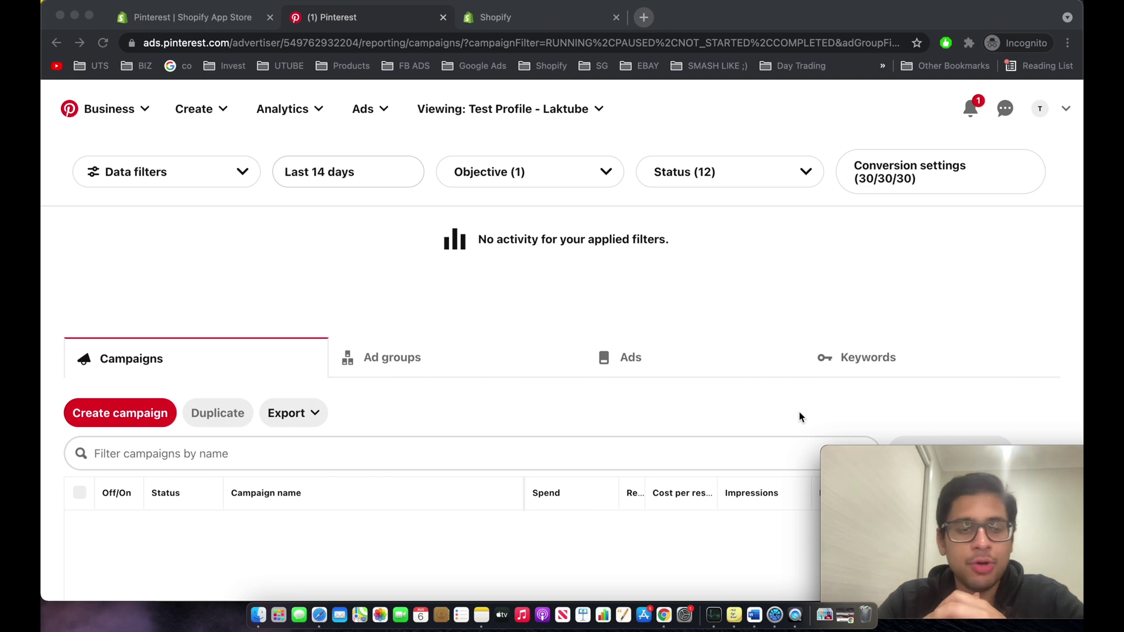
Show the Ads reporting for individual ads, listing 0 ads with no activity for 07/22/2021 - 08/04/2021.
scroll(799, 412, down, 3)
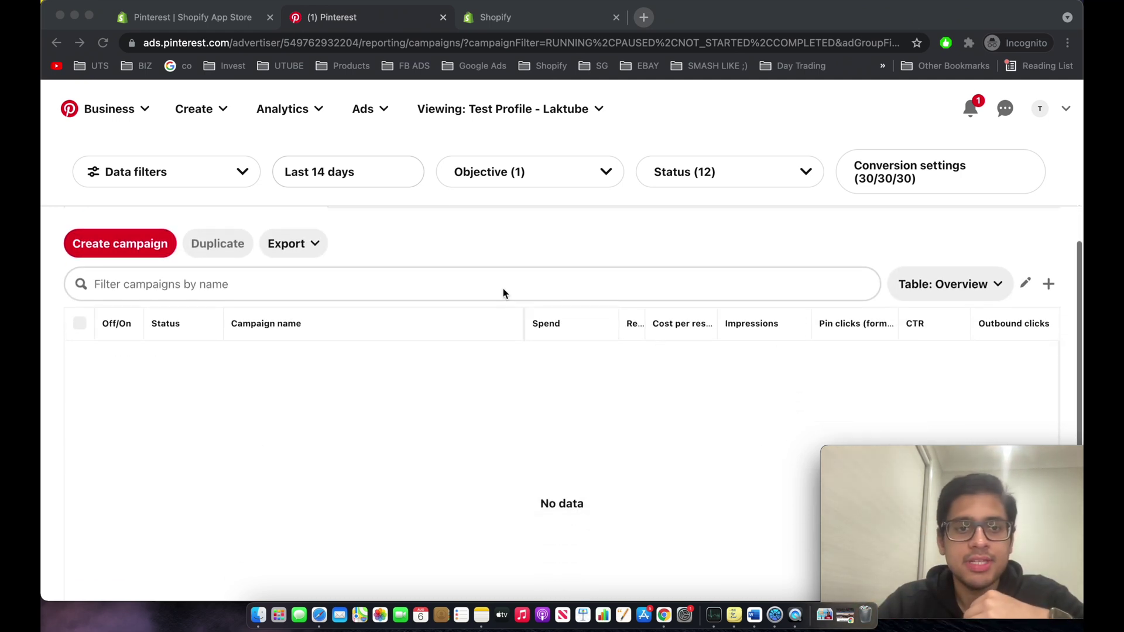
scroll(209, 377, up, 1)
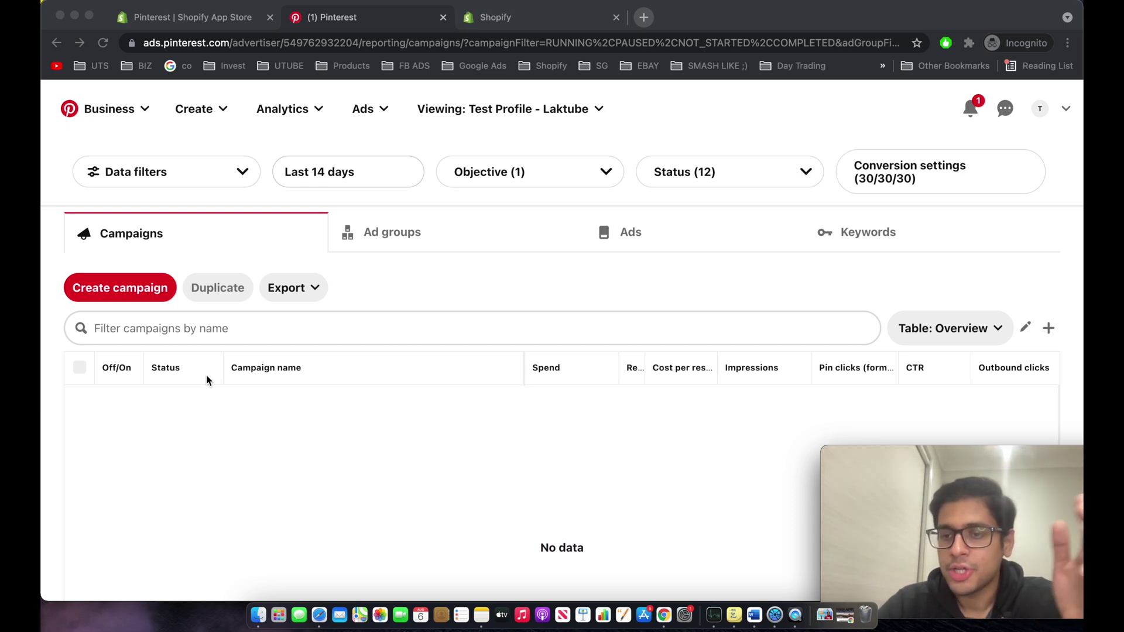
scroll(206, 380, up, 3)
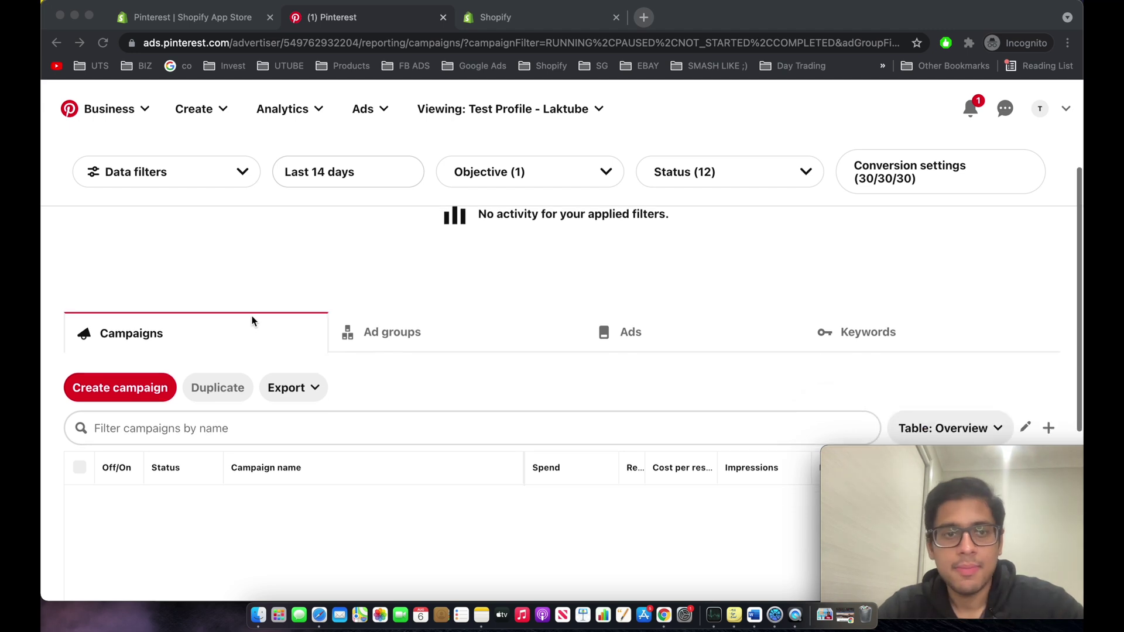
click(369, 109)
click(345, 200)
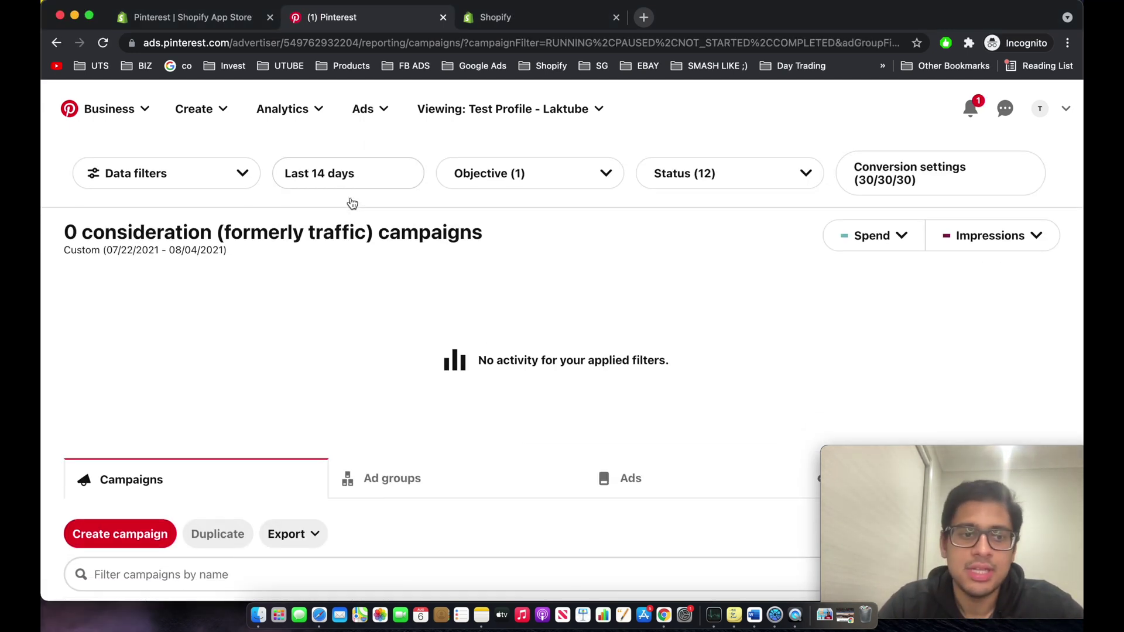
scroll(385, 311, down, 4)
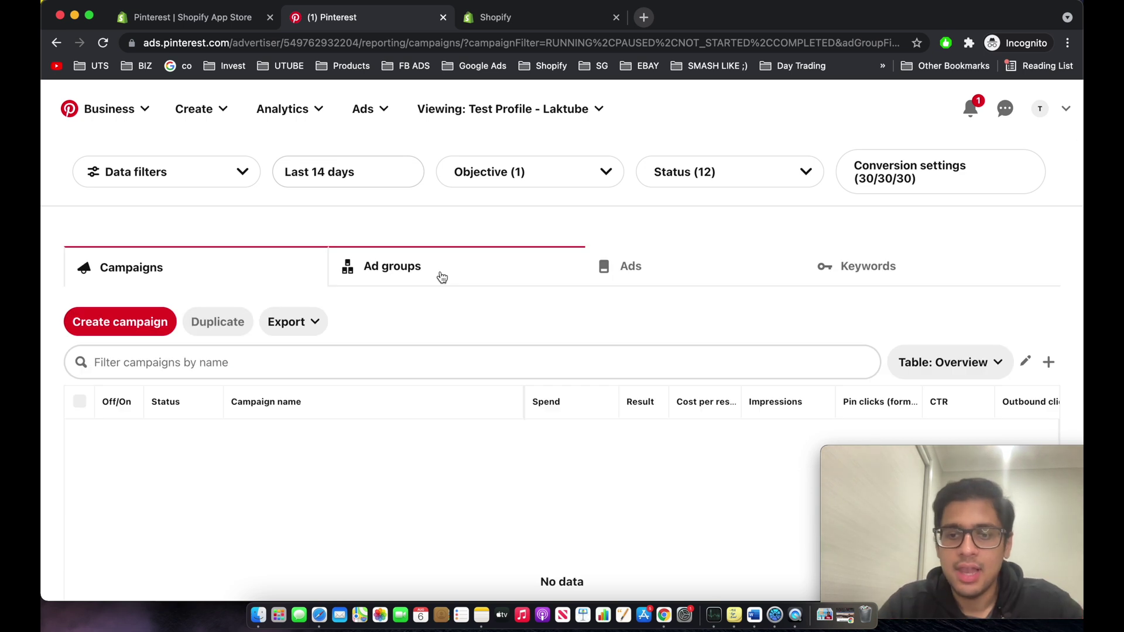
click(598, 266)
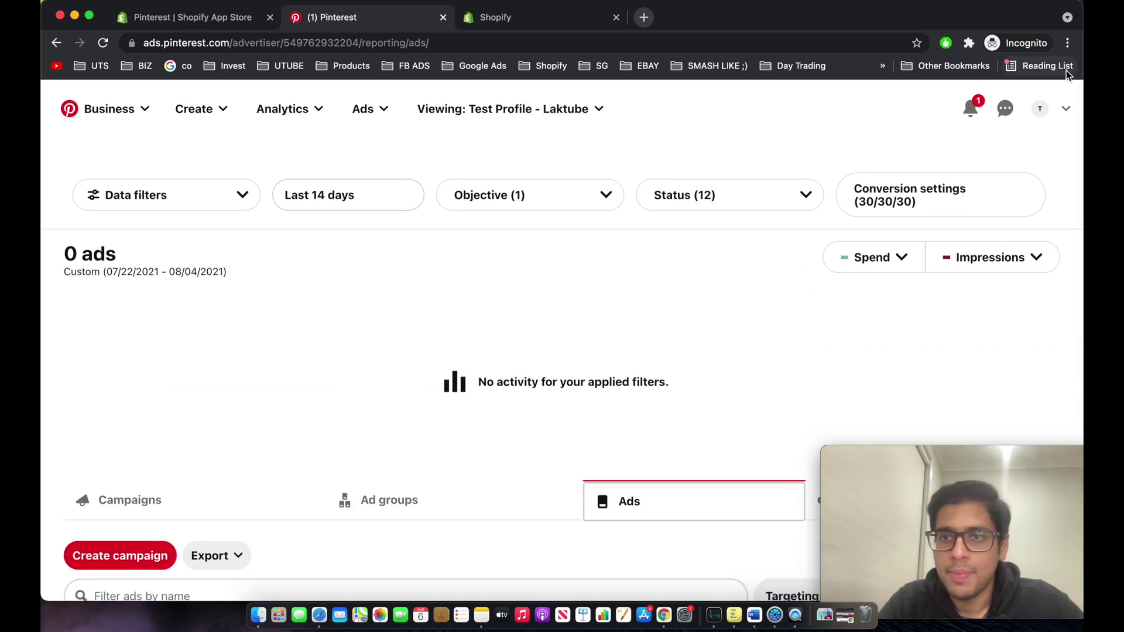
On the Test Profile - Laktube profile, confirm the baby carrier and pacifier video Pins appear under Created.
click(1040, 109)
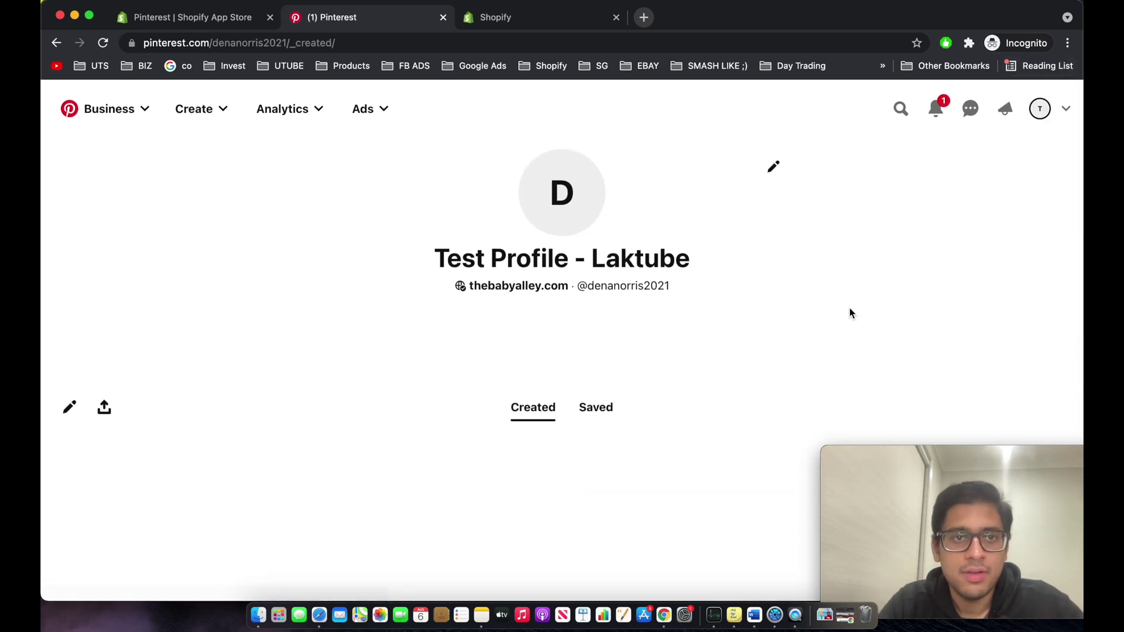
scroll(850, 310, down, 4)
scroll(849, 308, down, 2)
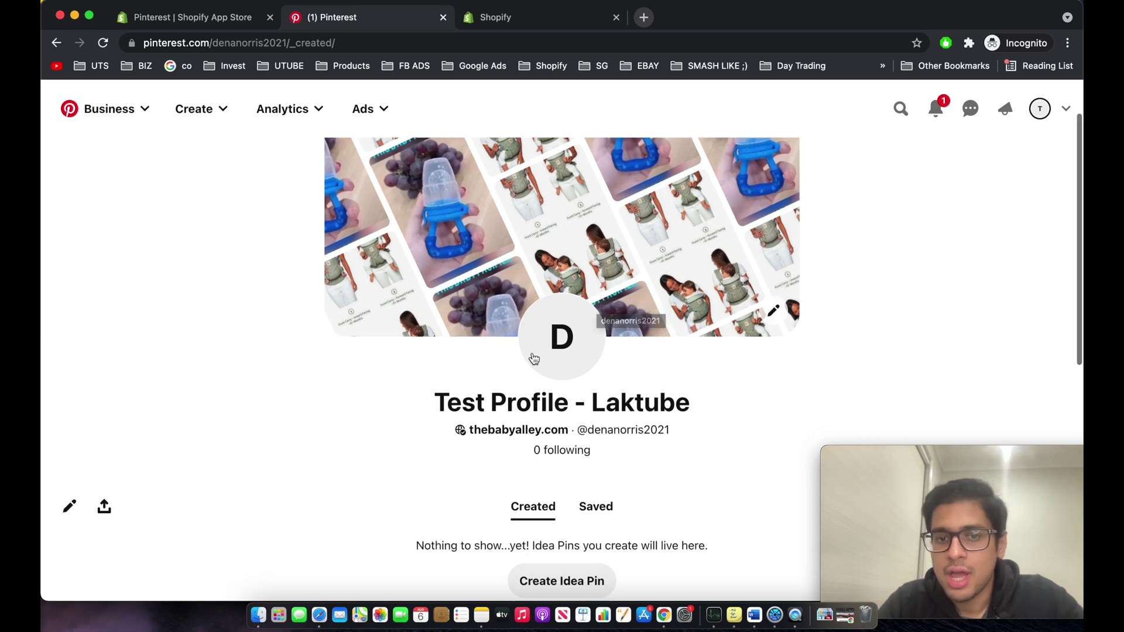
scroll(532, 389, down, 1)
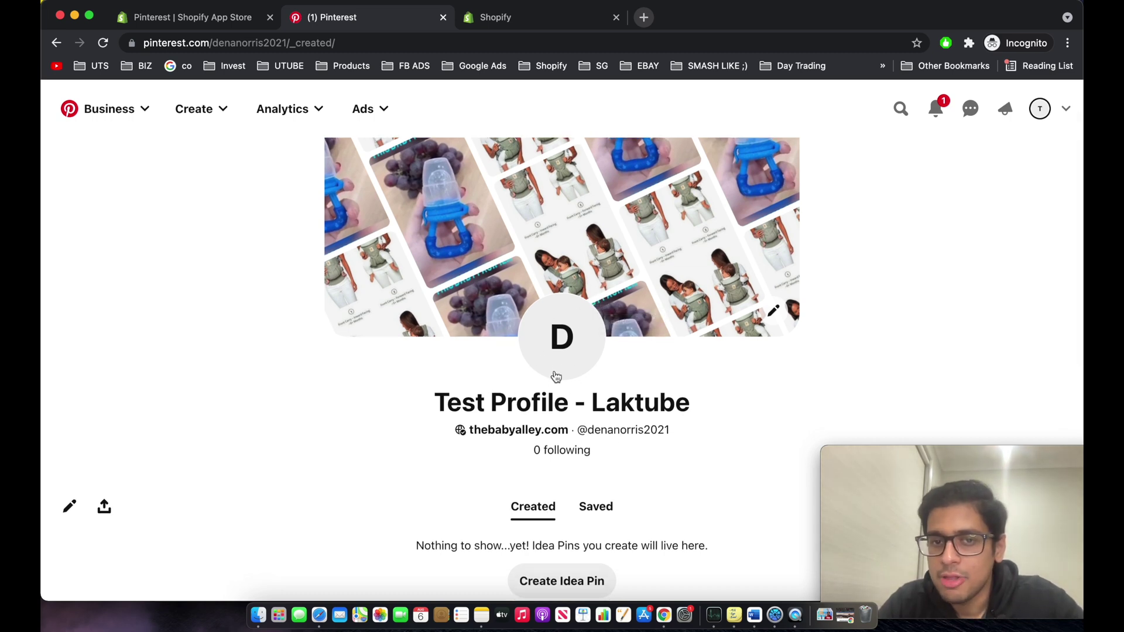
scroll(537, 529, down, 5)
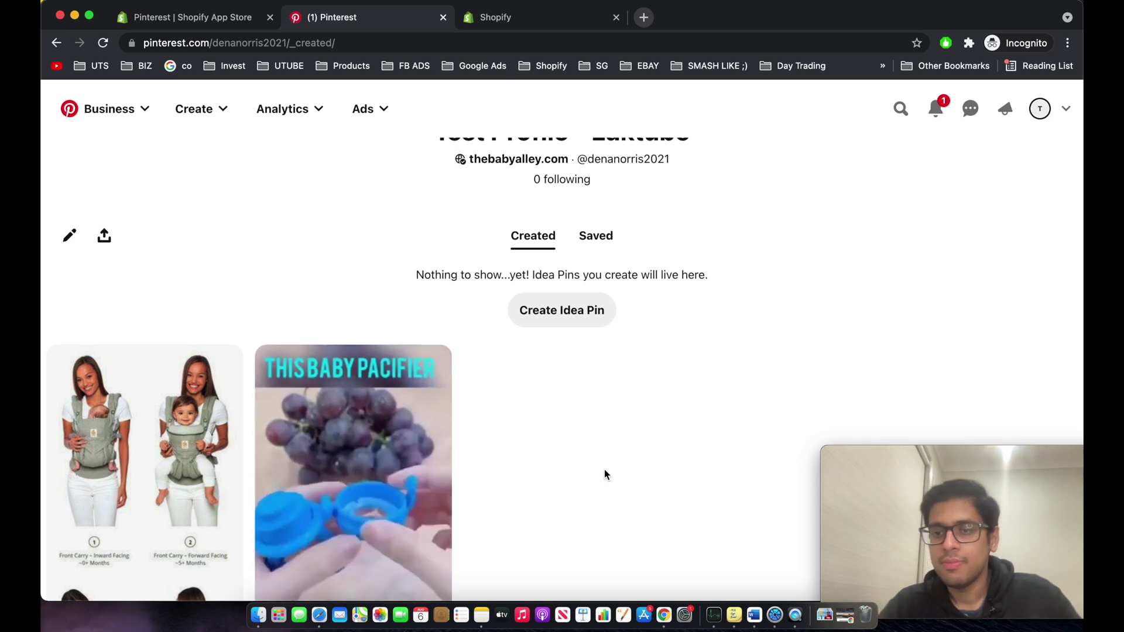
scroll(605, 473, up, 2)
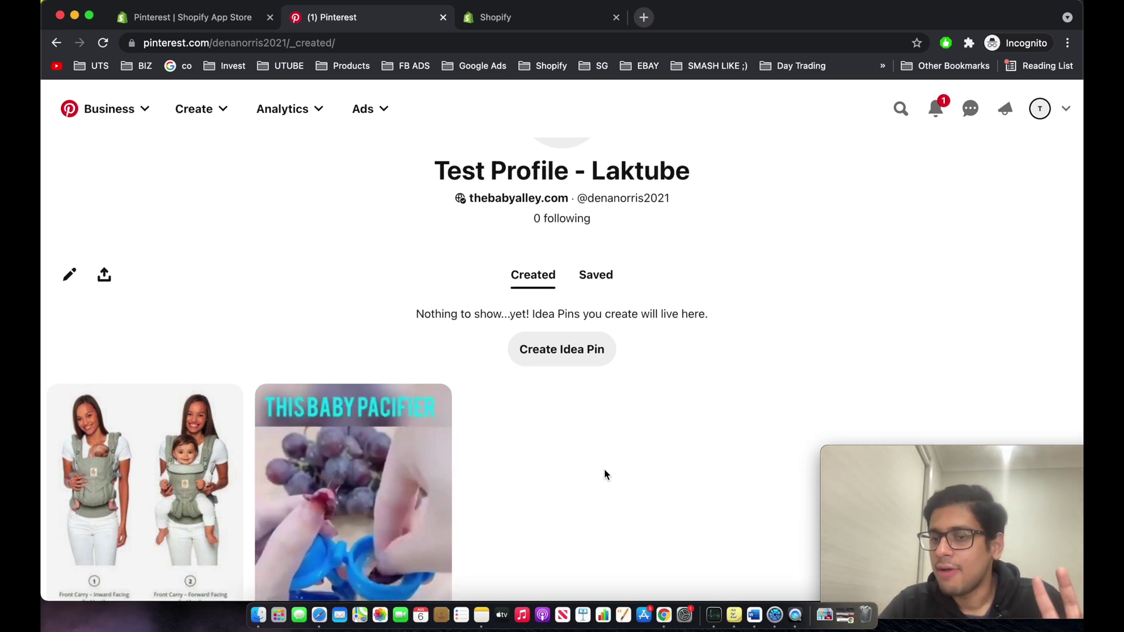
scroll(604, 474, down, 2)
scroll(604, 474, up, 2)
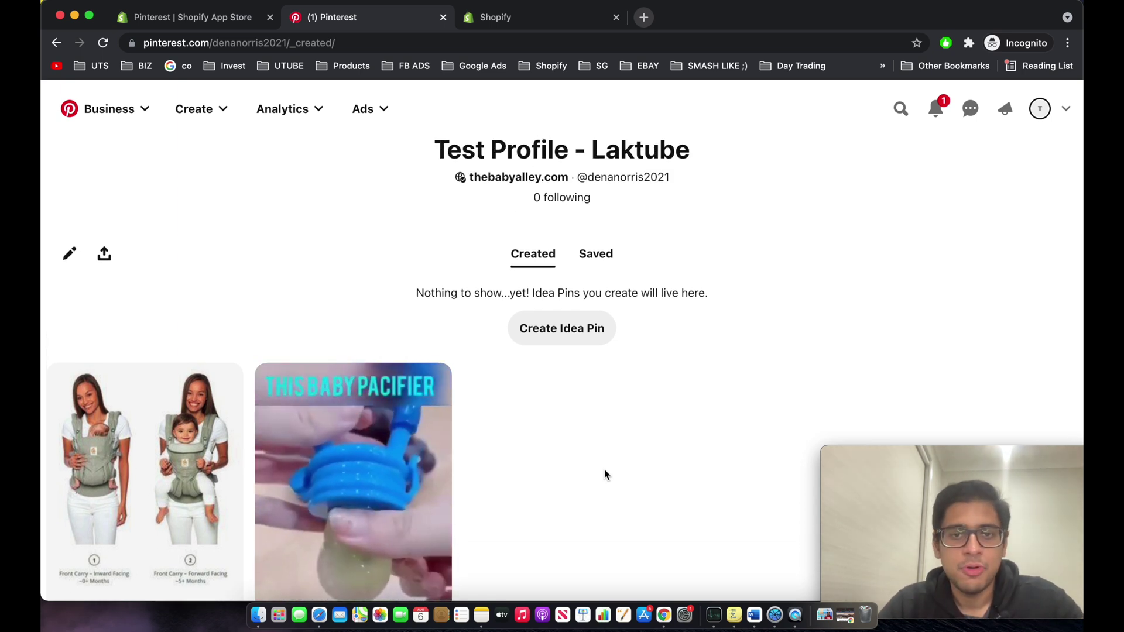
scroll(605, 475, up, 3)
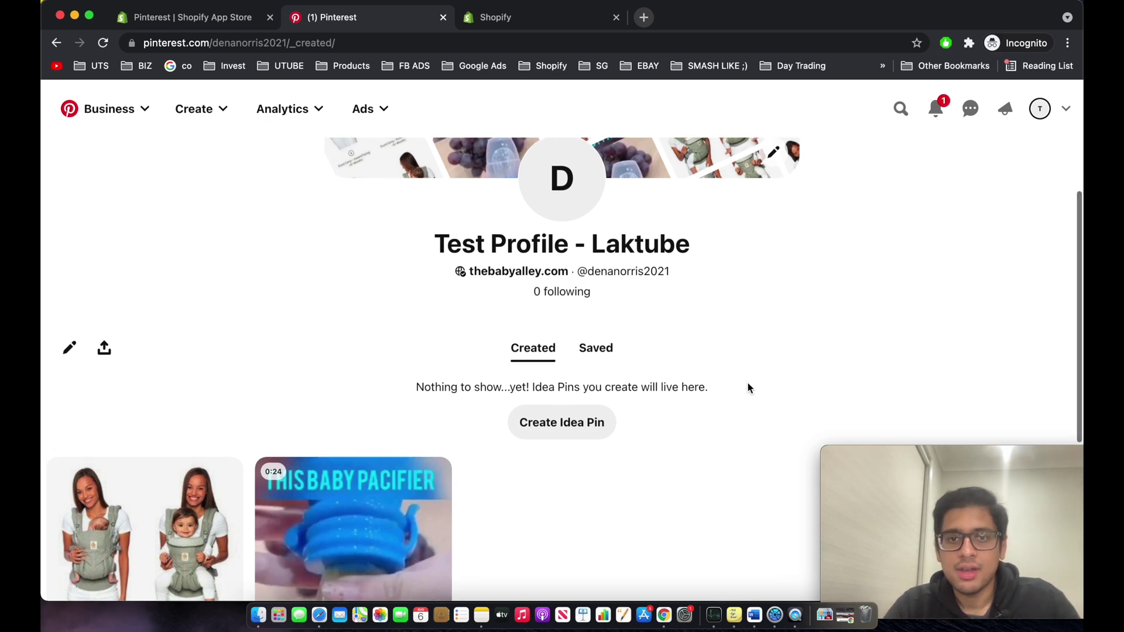
scroll(748, 386, down, 2)
scroll(508, 293, up, 4)
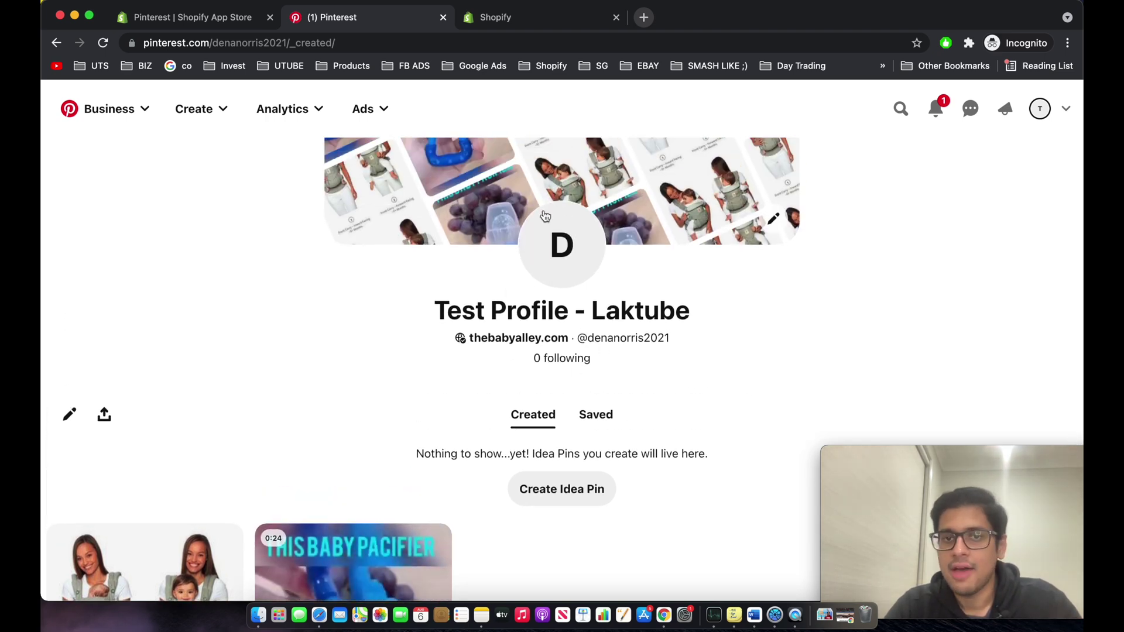
scroll(541, 240, up, 3)
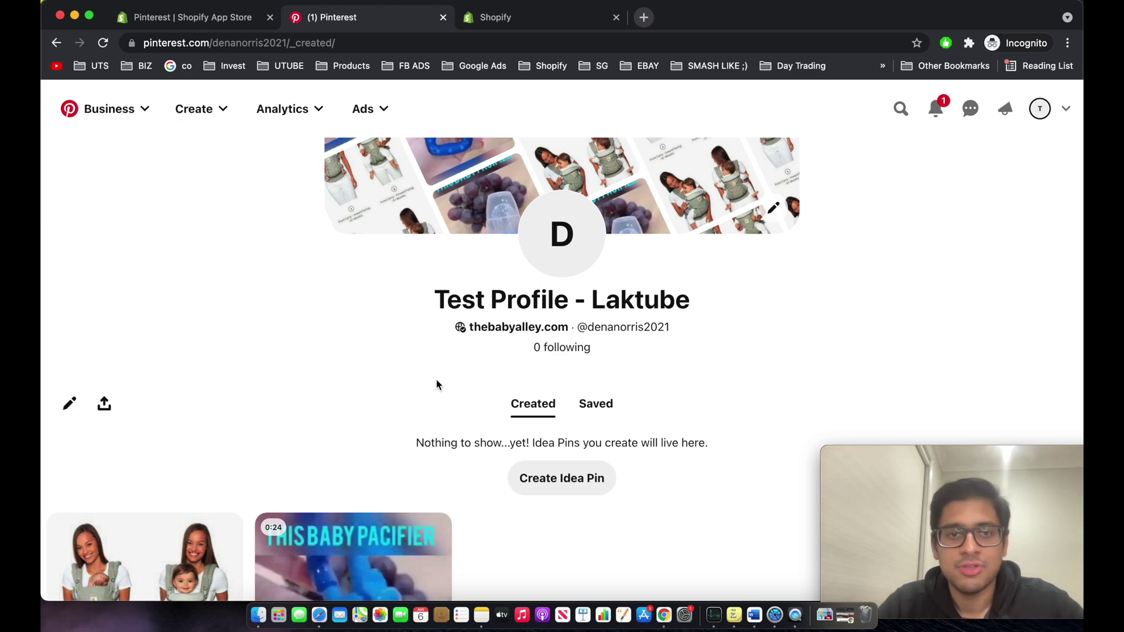
scroll(437, 384, up, 3)
scroll(389, 255, down, 7)
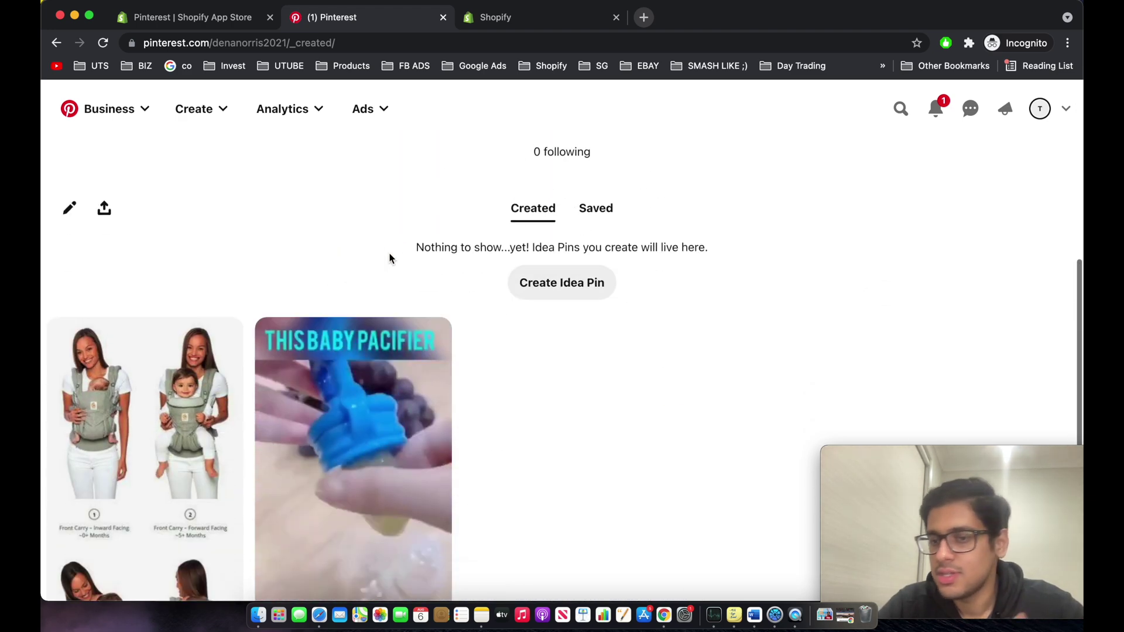
scroll(390, 255, up, 4)
scroll(392, 414, up, 1)
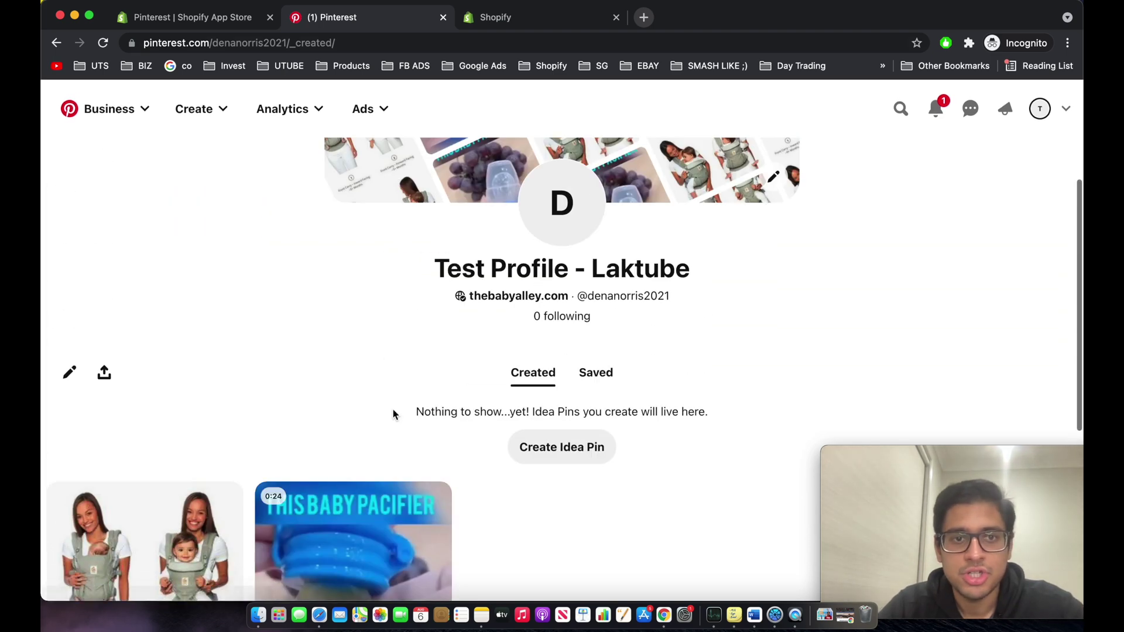
scroll(389, 406, down, 5)
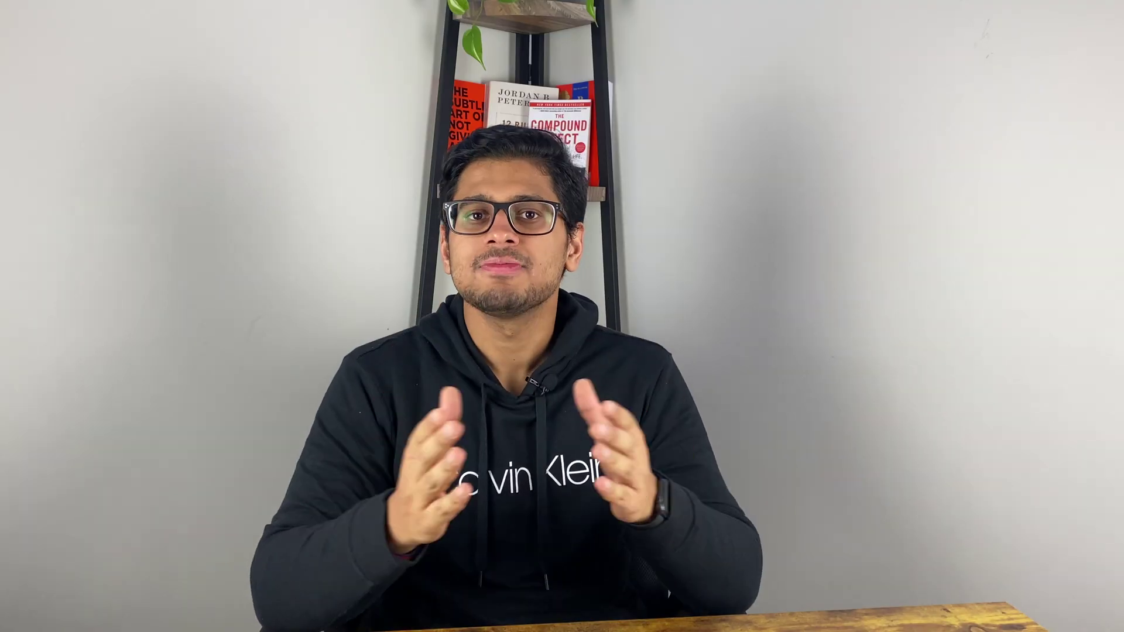